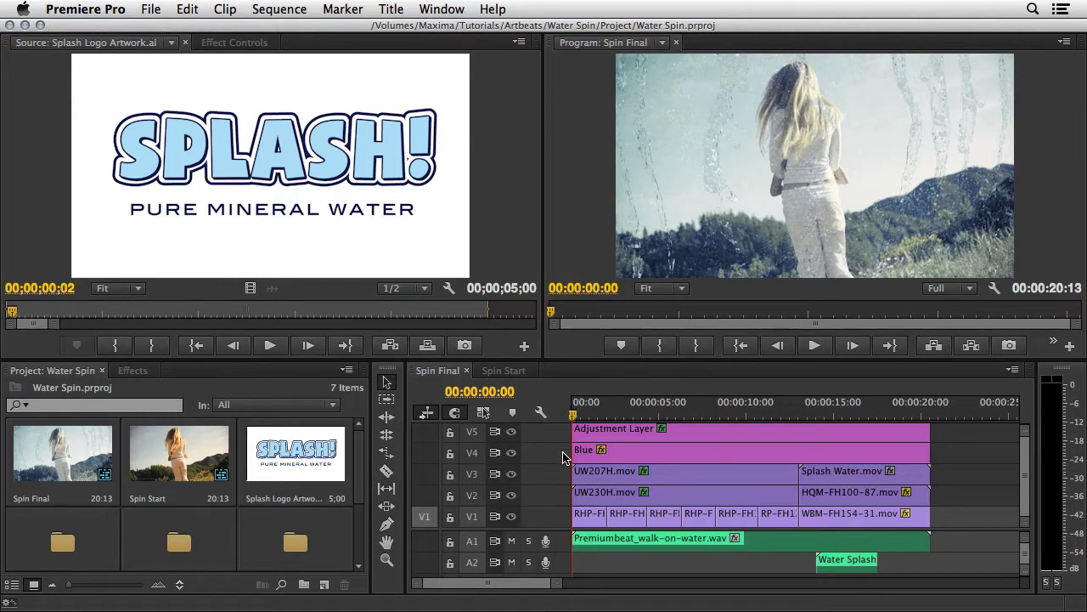
# - Play Spin Final maximized through to the 'Take it for a spin' and 'Water-go-round' bottle shot
pyautogui.click(574, 415)
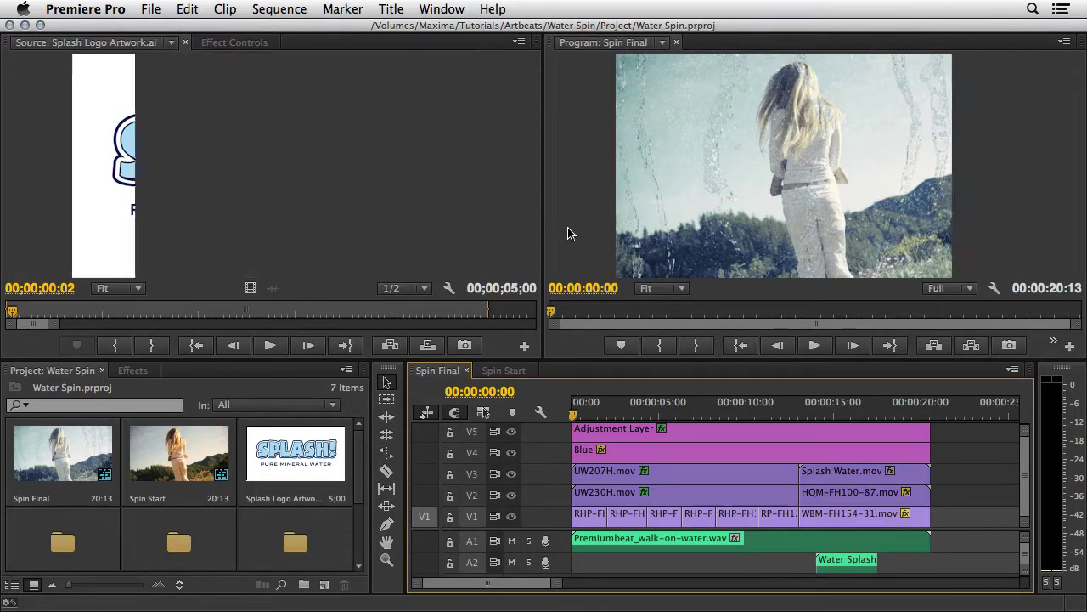
pyautogui.press('`')
pyautogui.press('space')
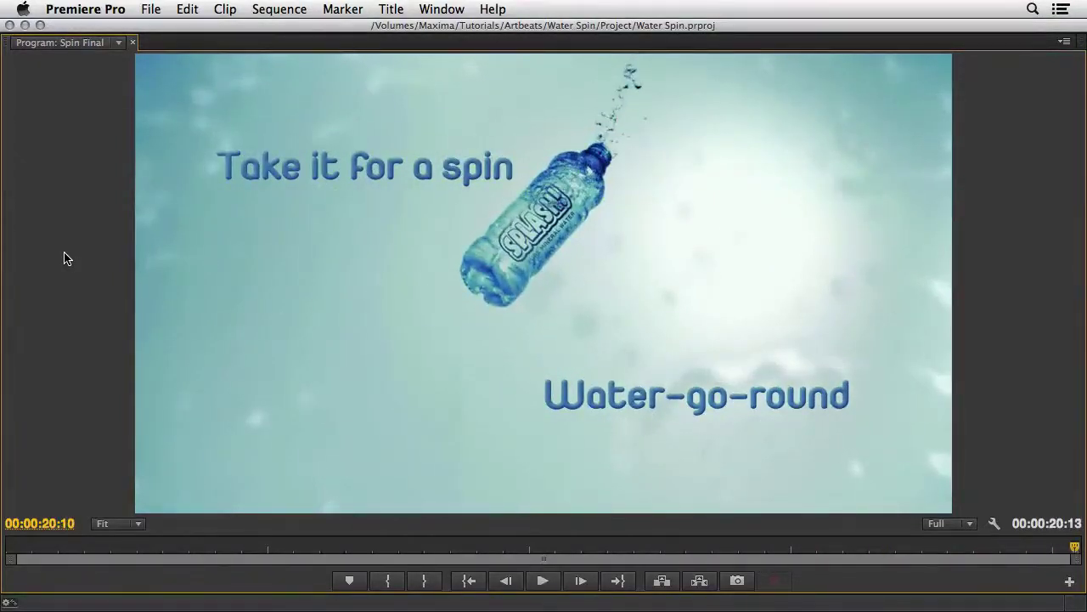
pyautogui.press('`')
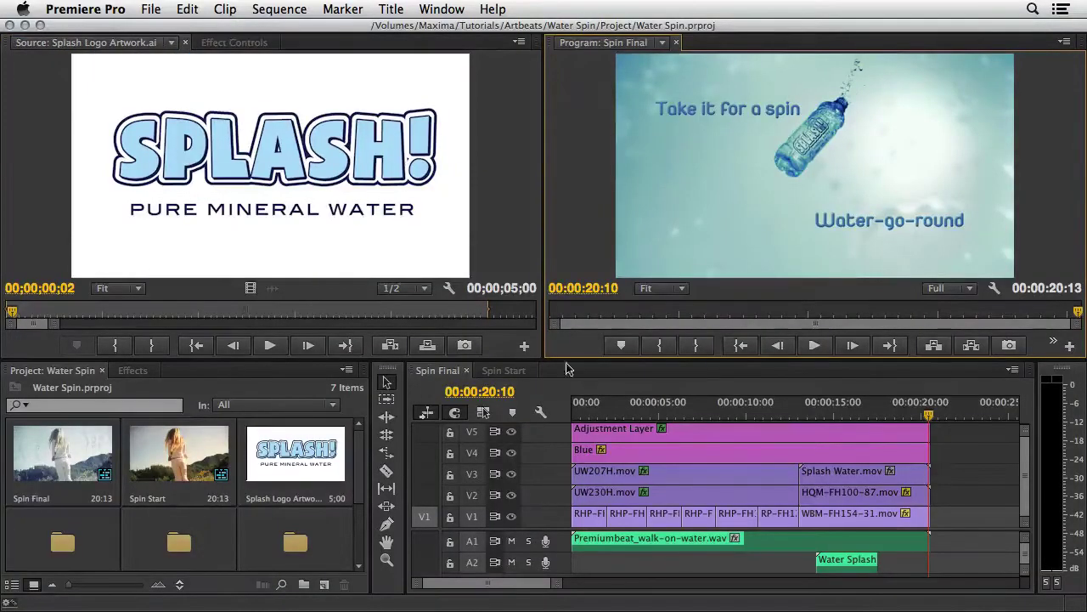
pyautogui.moveTo(585, 414); pyautogui.dragTo(556, 413)
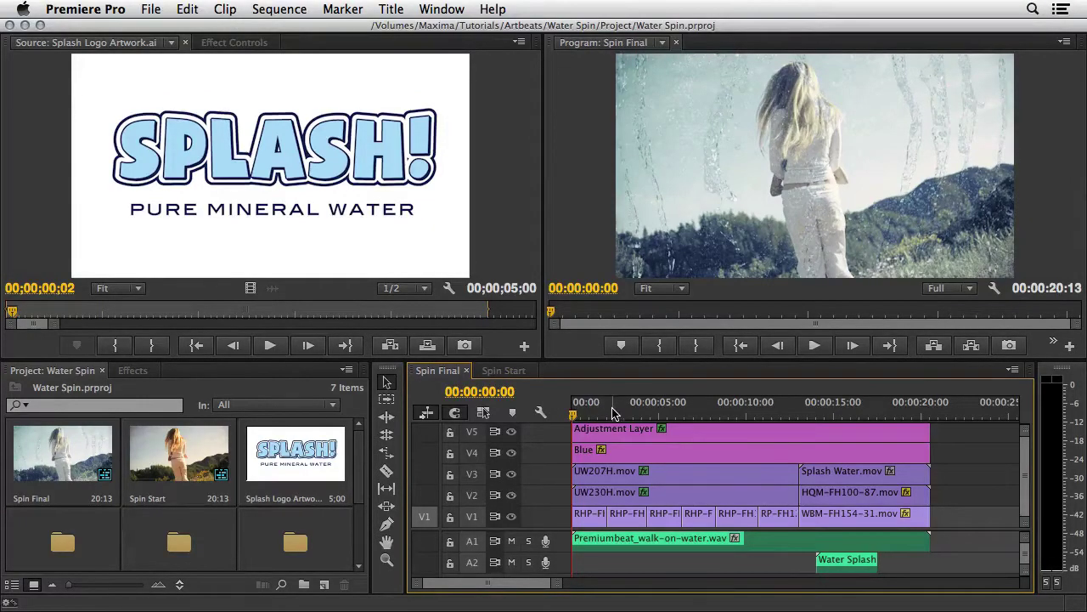
pyautogui.moveTo(613, 413); pyautogui.dragTo(567, 433)
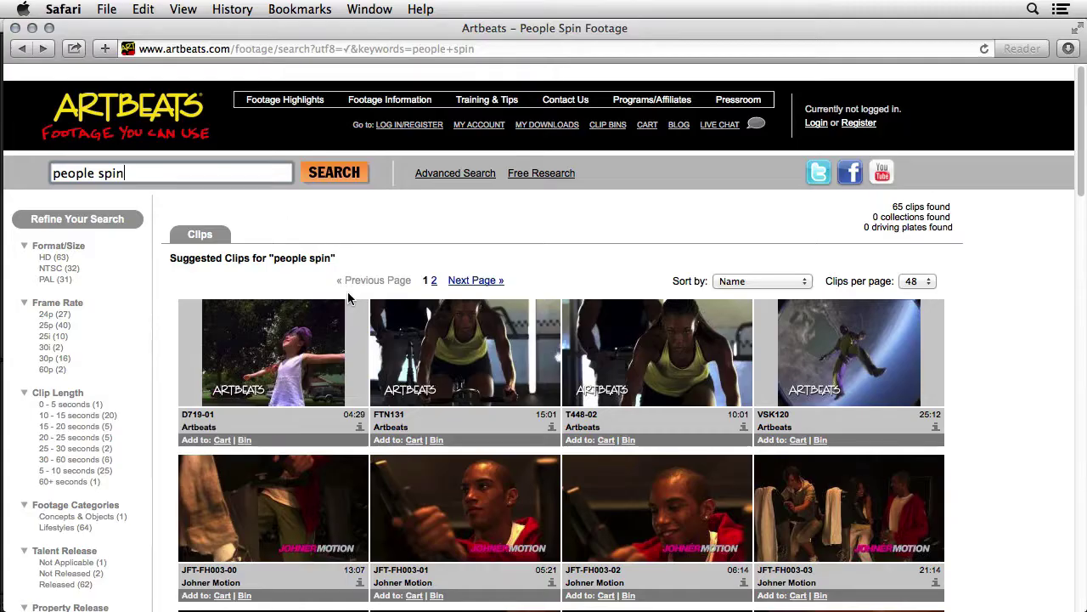
# - Open the RHP-FH102-56 mother-and-son sunset clip page and view its download comp options
pyautogui.scroll(-5, 349, 293)
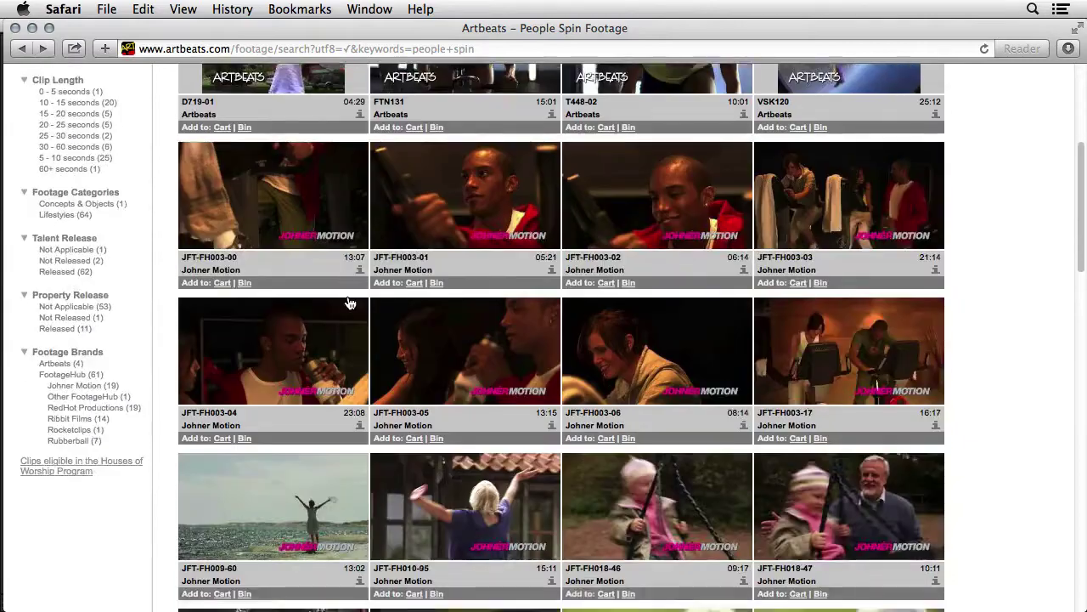
pyautogui.scroll(-10, 349, 303)
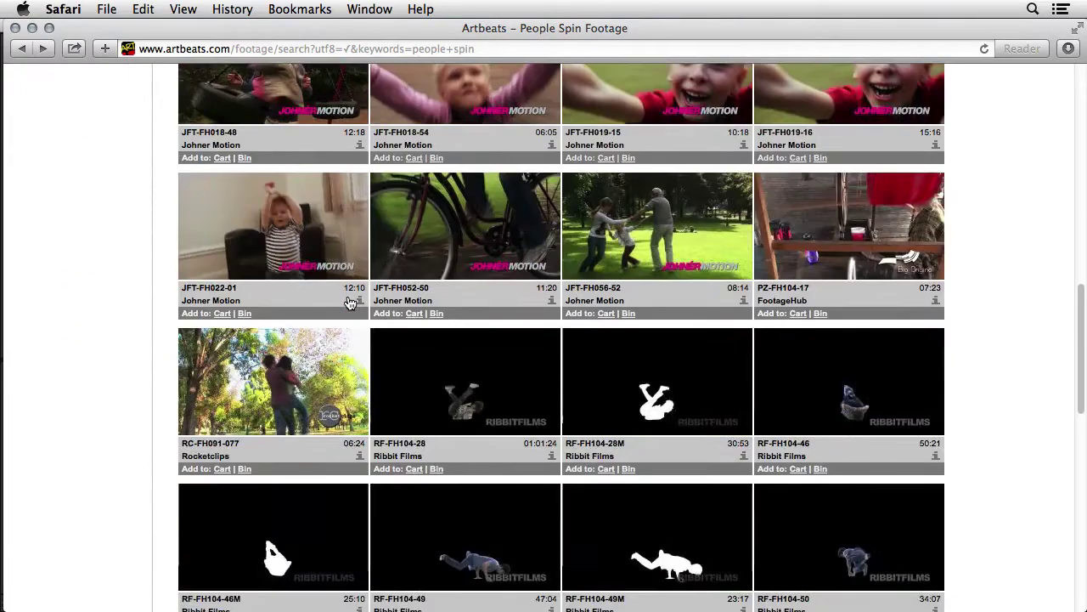
pyautogui.scroll(-11, 348, 303)
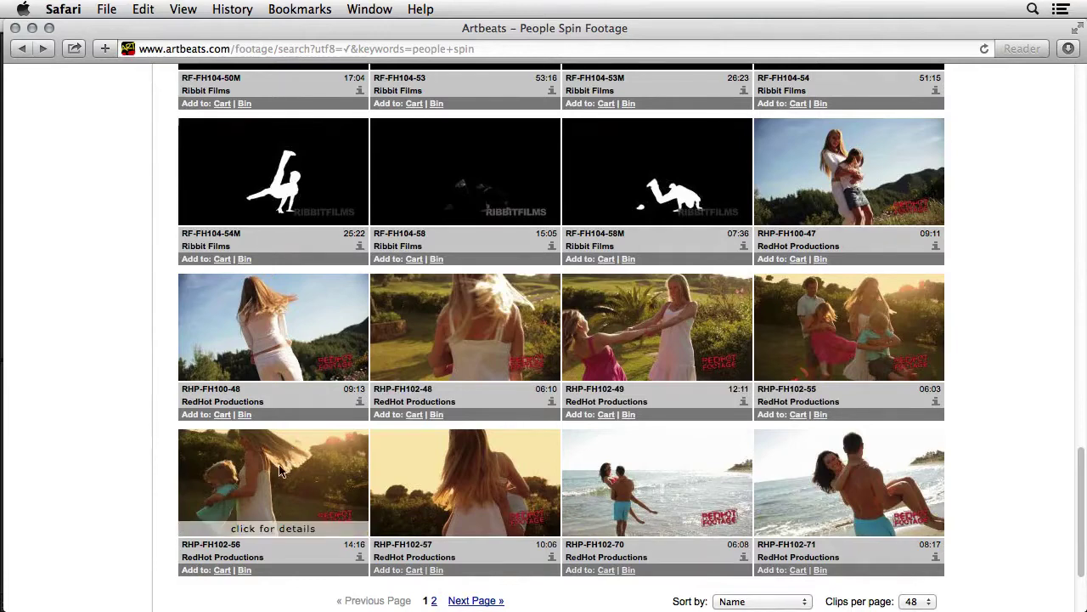
pyautogui.click(261, 529)
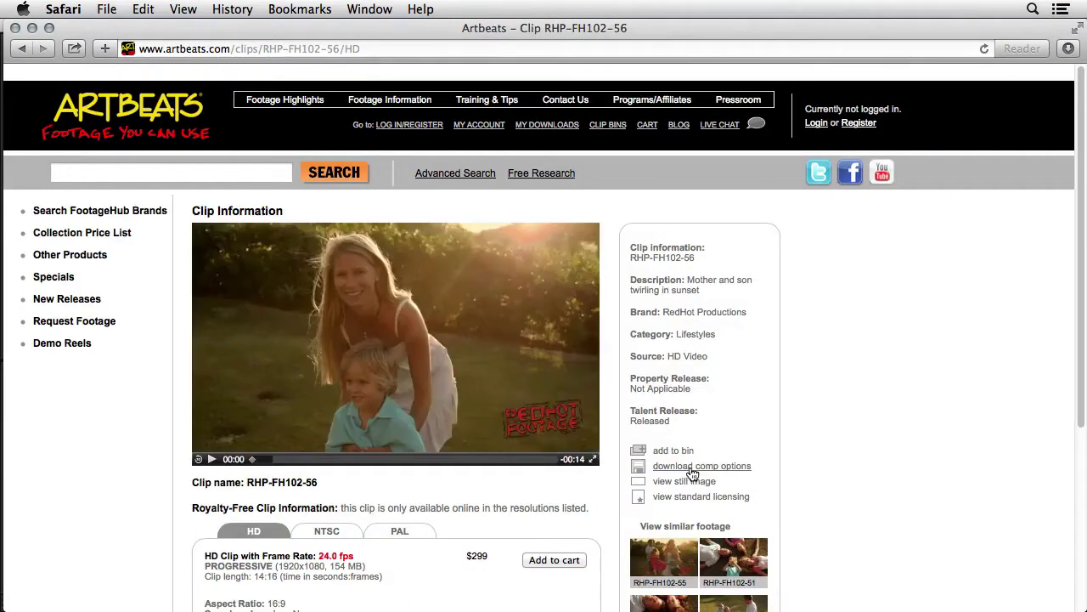
pyautogui.click(691, 468)
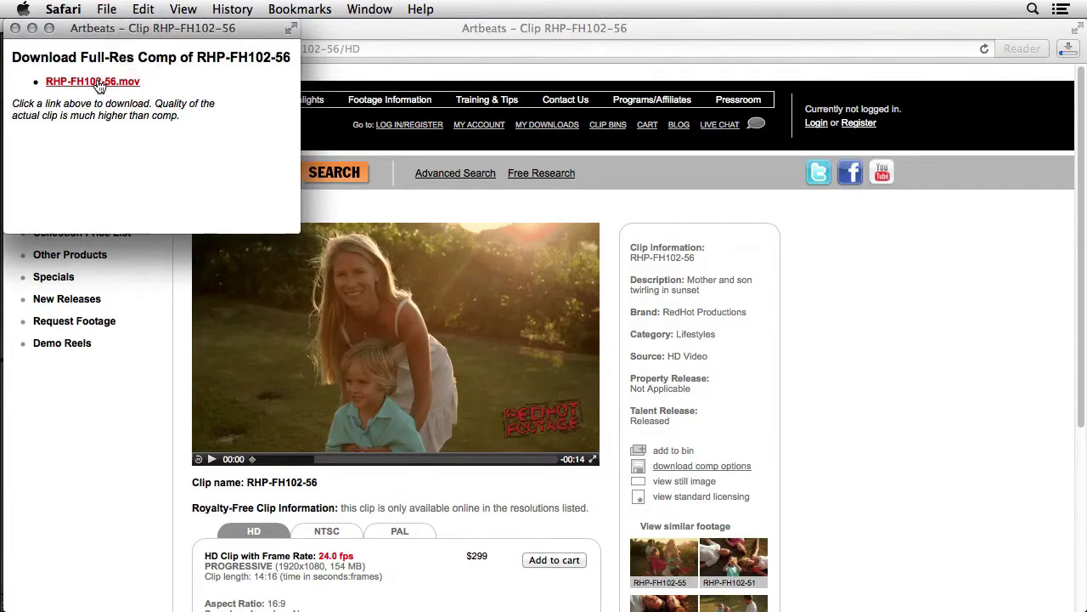
pyautogui.click(15, 28)
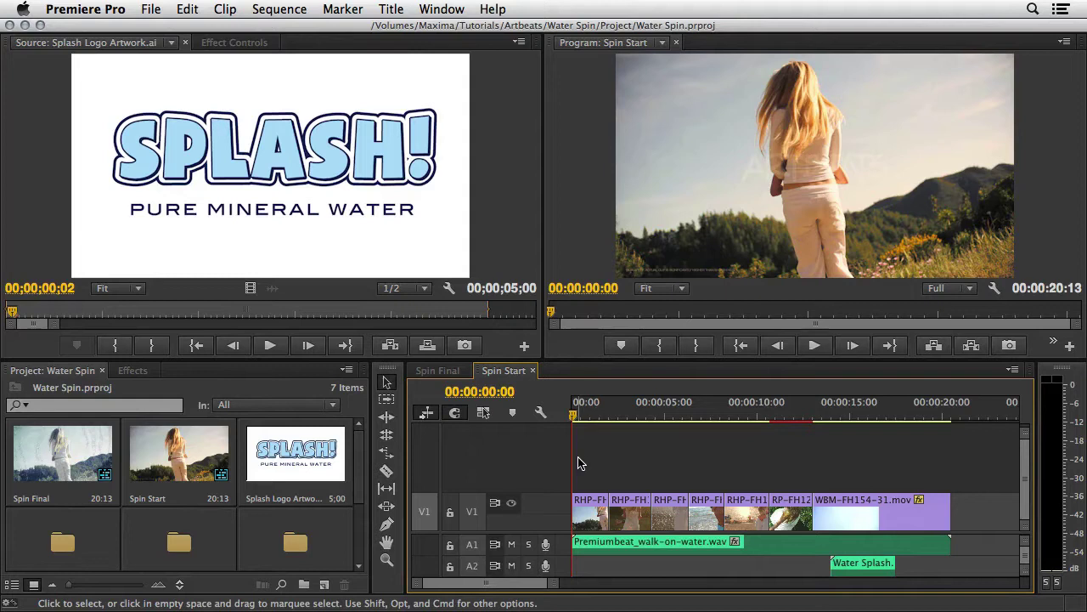
# - Preview Spin Start through to its bottle shot, then rewind to the opening frame
pyautogui.click(762, 544)
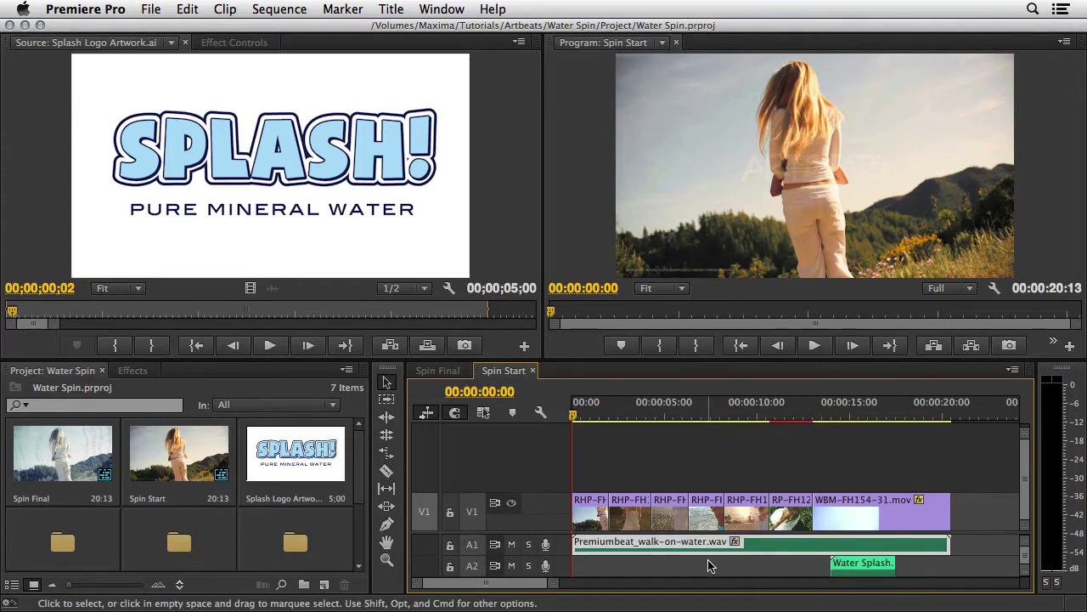
pyautogui.click(888, 563)
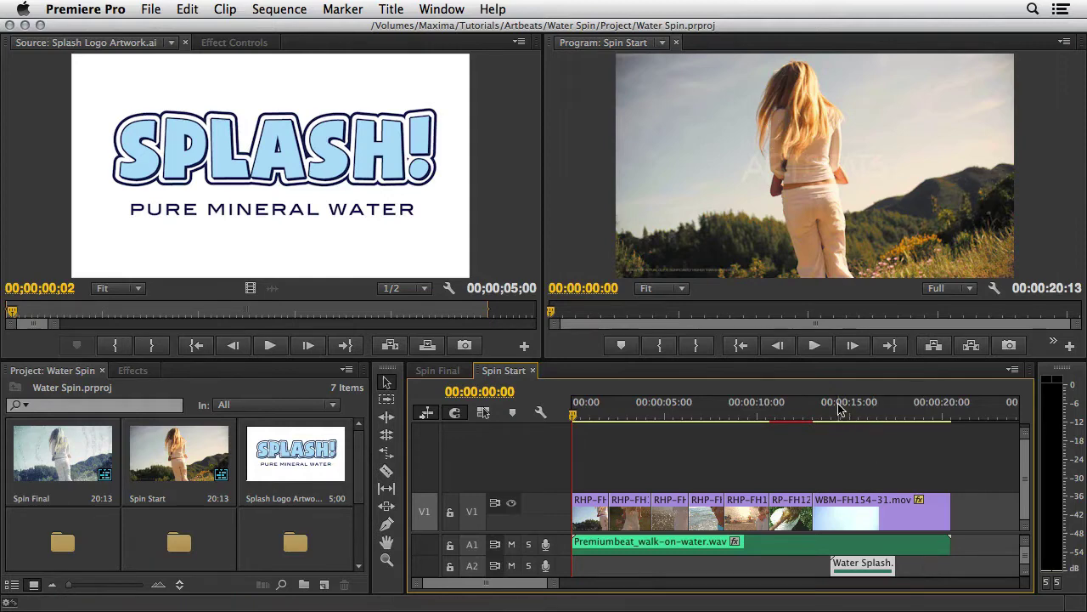
pyautogui.moveTo(842, 412); pyautogui.dragTo(565, 418)
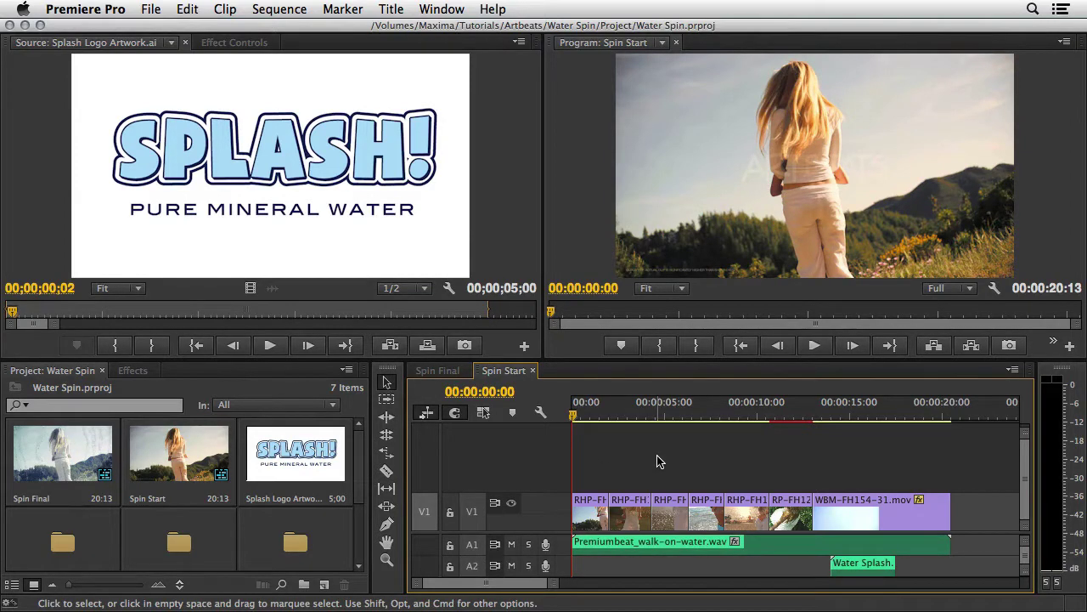
pyautogui.click(813, 345)
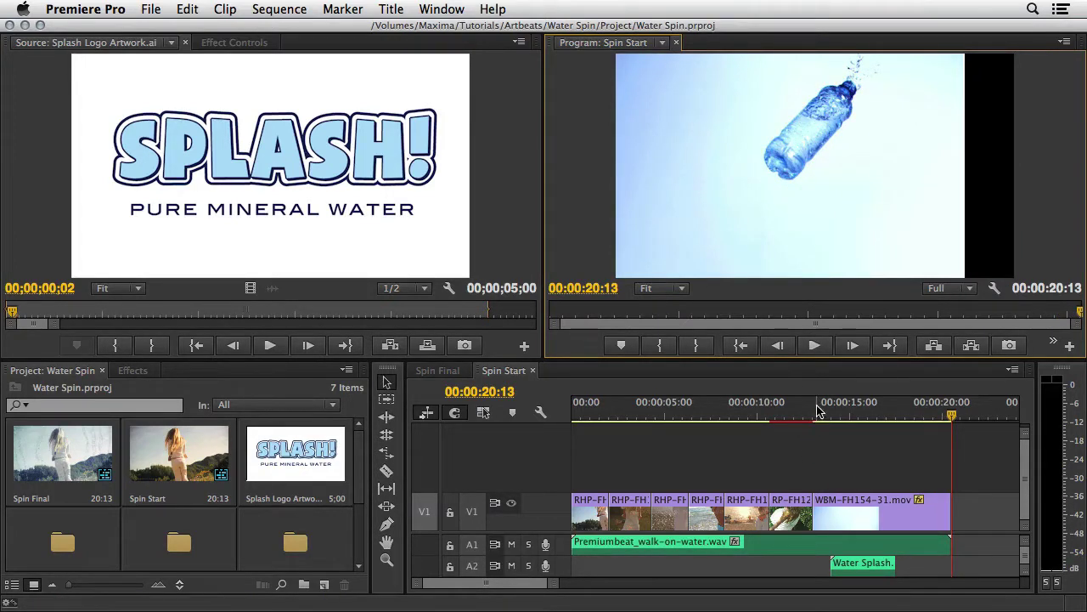
pyautogui.moveTo(817, 411); pyautogui.dragTo(572, 416)
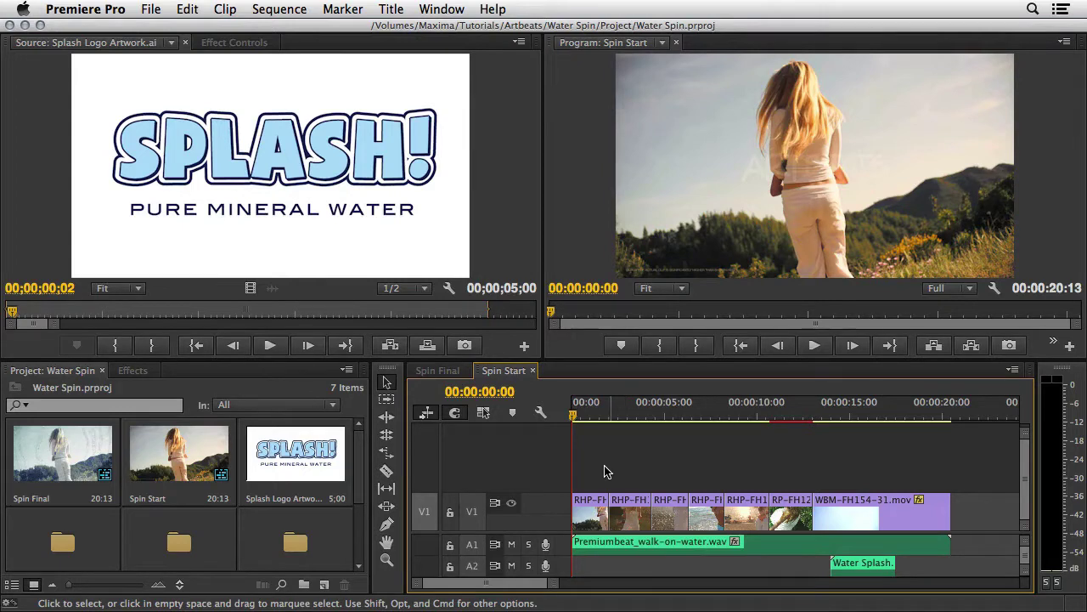
pyautogui.click(592, 509)
# - Reveal the first V1 clip's source footage in the Artbeats Footage bin
pyautogui.rightClick(592, 503)
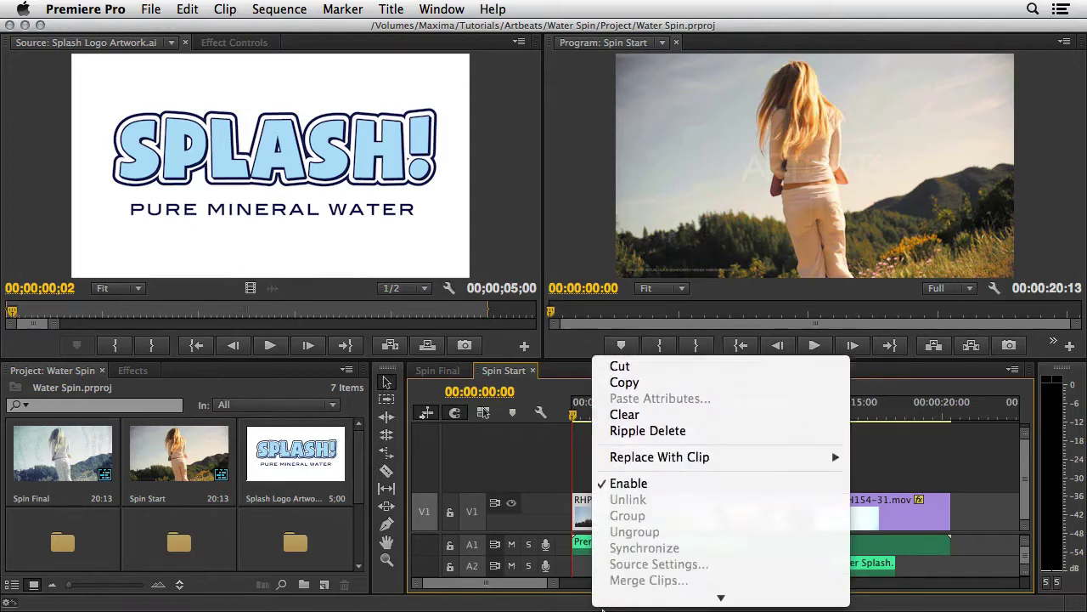
pyautogui.moveTo(602, 605)
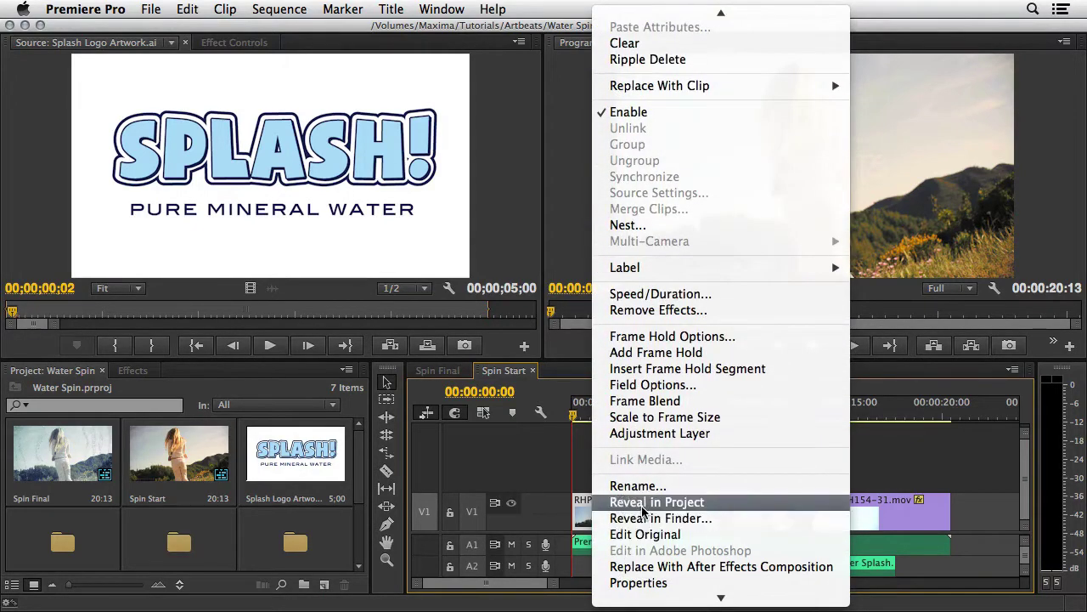
pyautogui.click(643, 507)
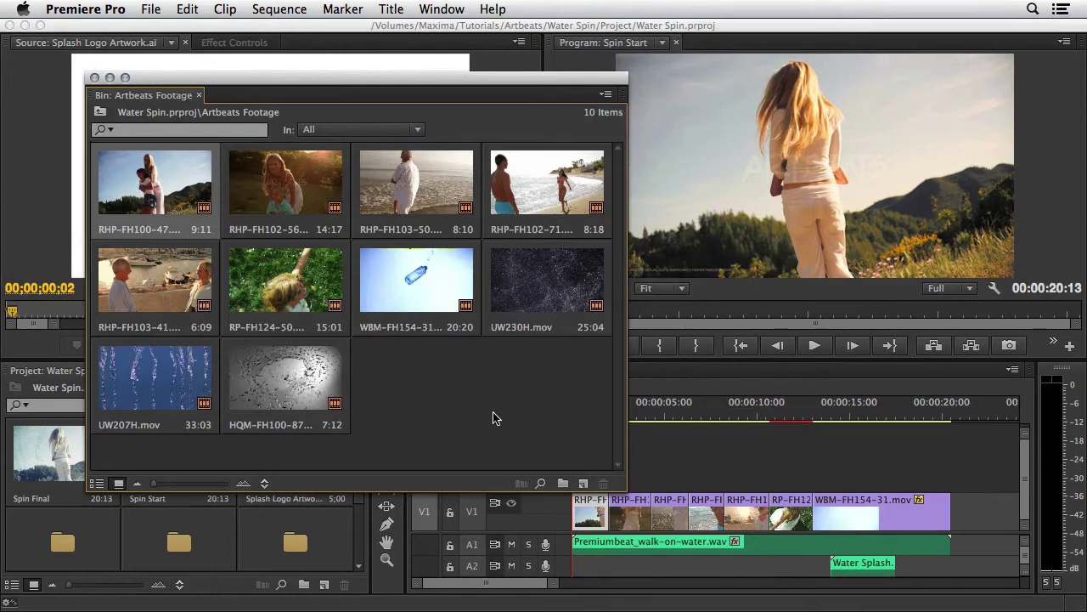
# - Make seven Artbeats clips, through WBM-FH154-31, offline while keeping their files on disk
pyautogui.keyDown('shift'); pyautogui.click(275, 289); pyautogui.keyUp('shift')
pyautogui.keyDown('shift'); pyautogui.click(418, 297); pyautogui.keyUp('shift')
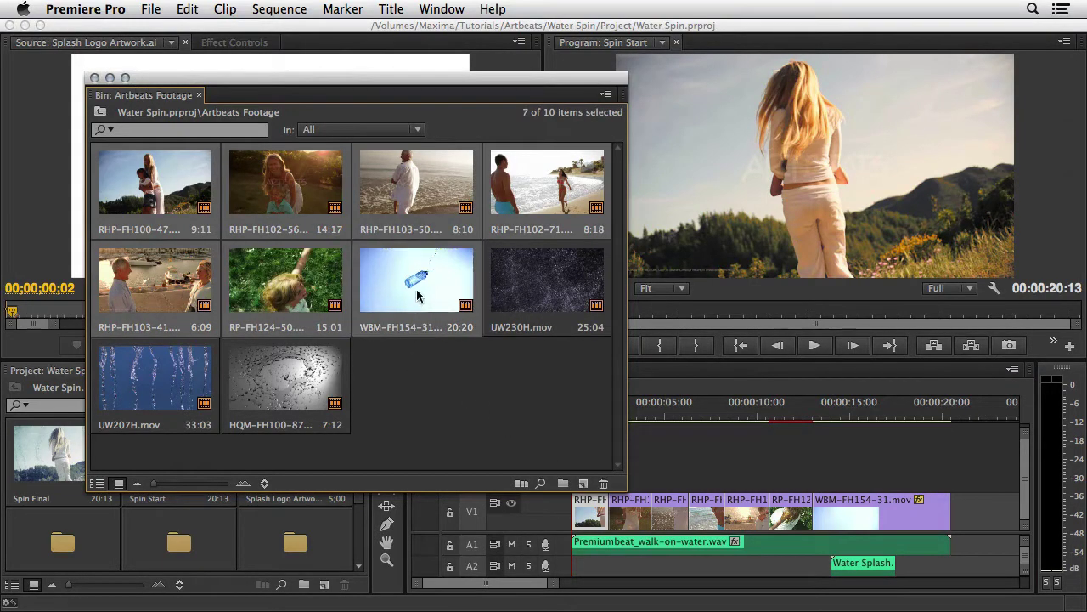
pyautogui.rightClick(419, 297)
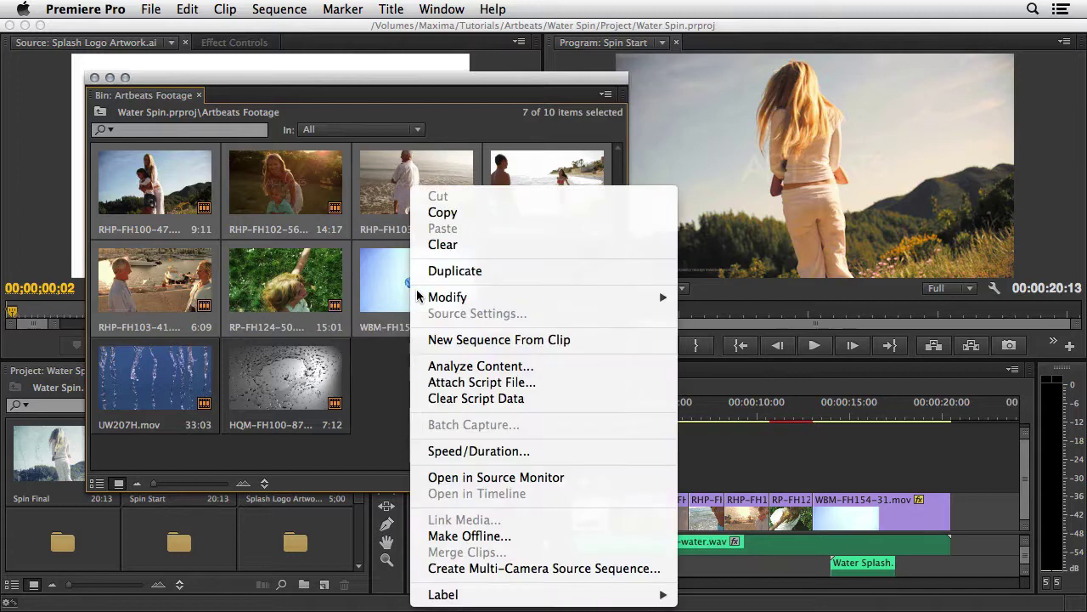
pyautogui.click(481, 536)
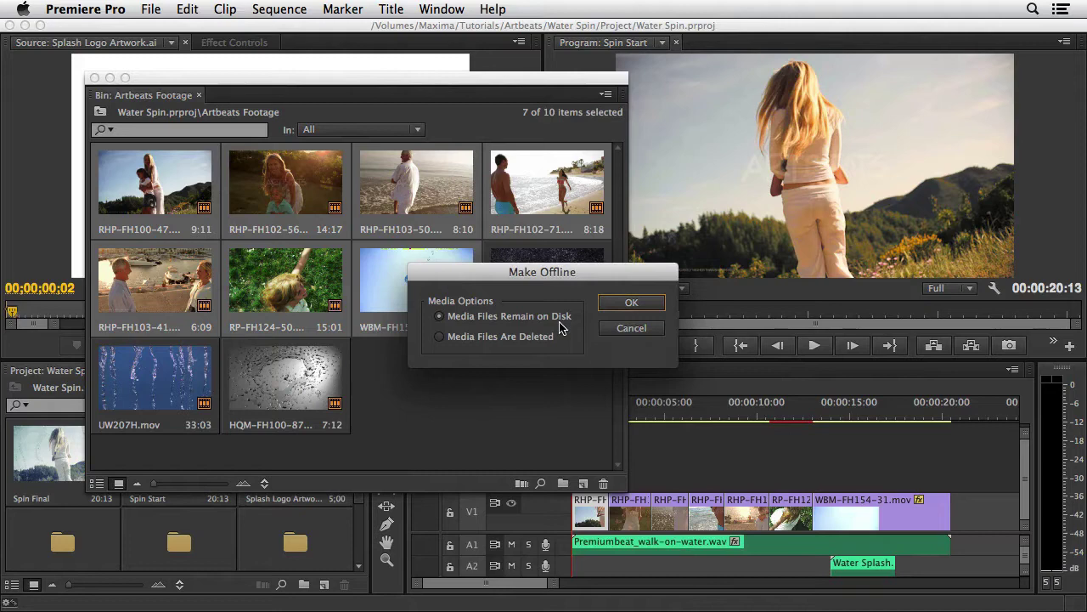
pyautogui.click(629, 309)
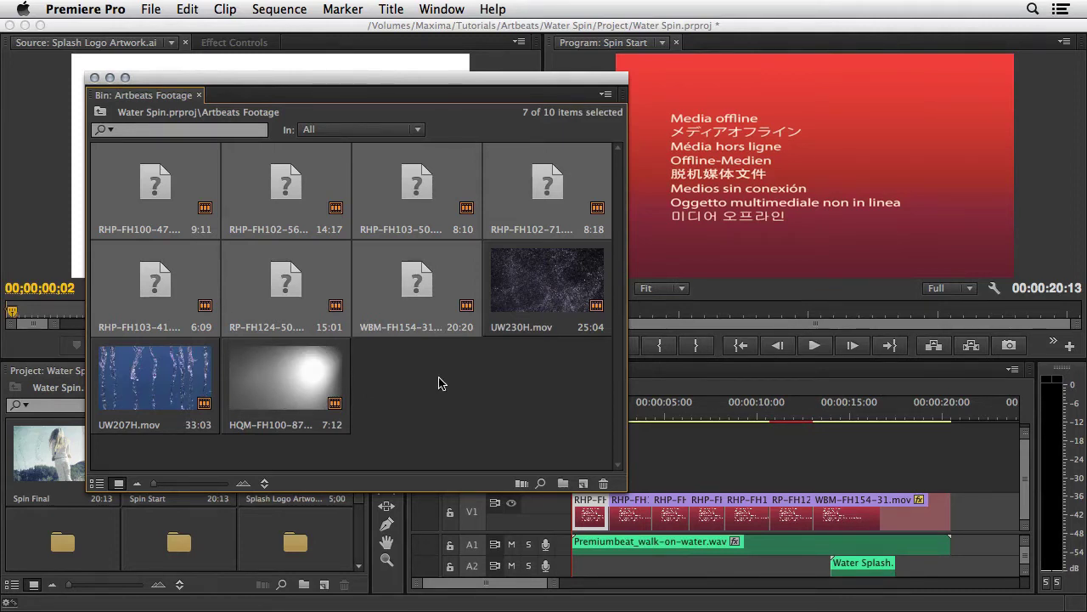
pyautogui.rightClick(415, 272)
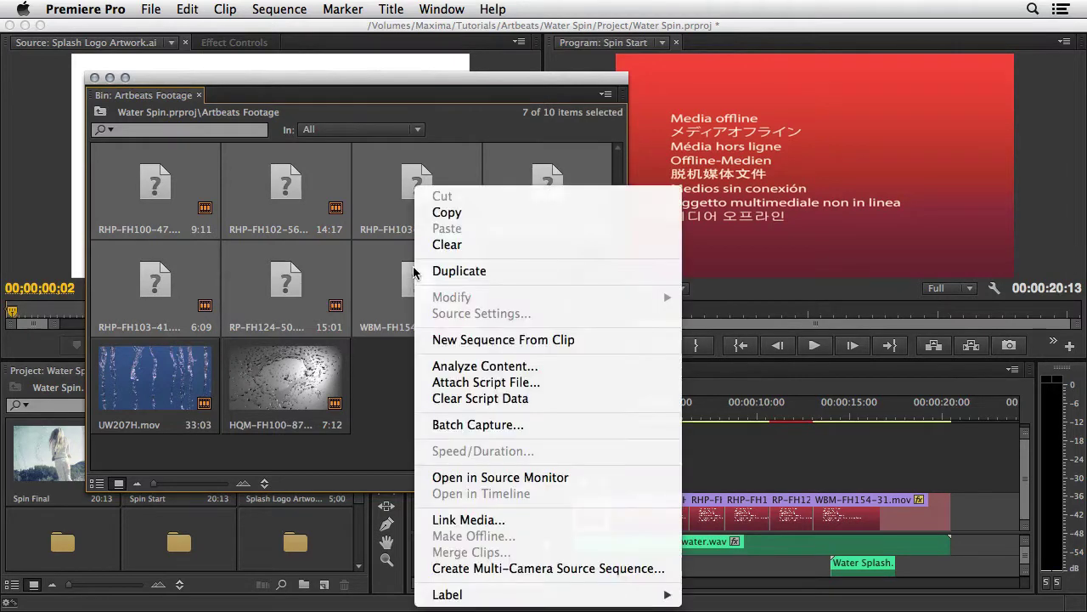
# - Relink the seven offline clips using RHP-FH100-47.mov in the Online Artbeats folder
pyautogui.click(470, 520)
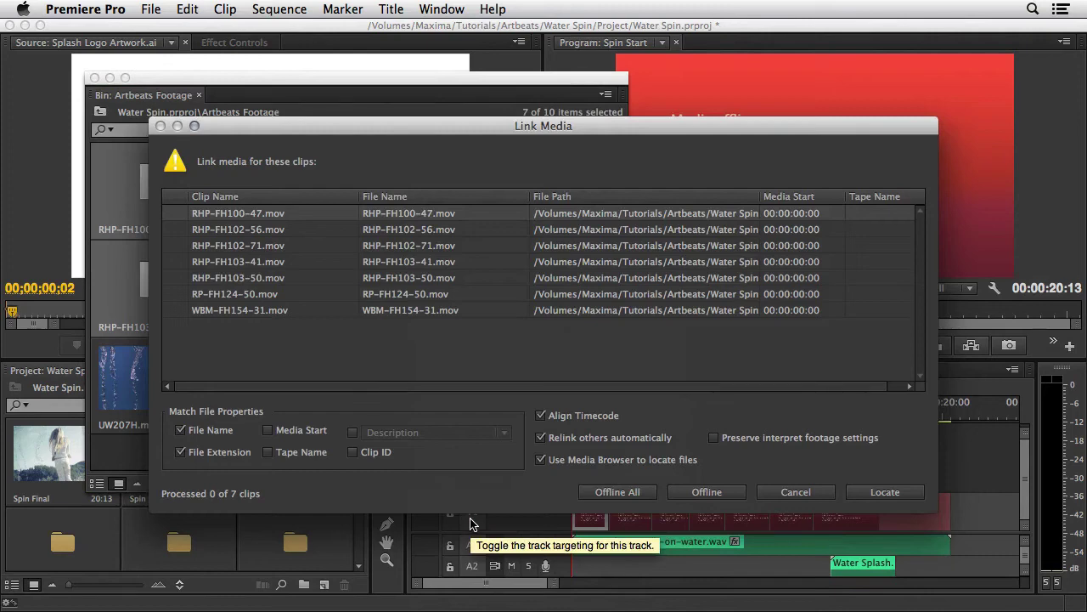
pyautogui.click(885, 493)
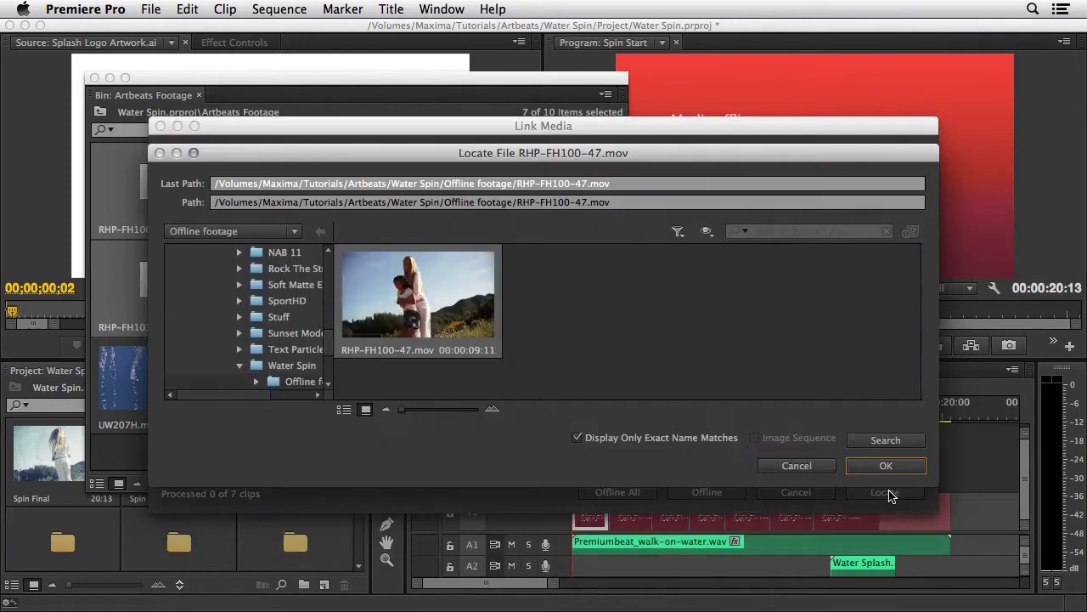
pyautogui.scroll(-3, 323, 346)
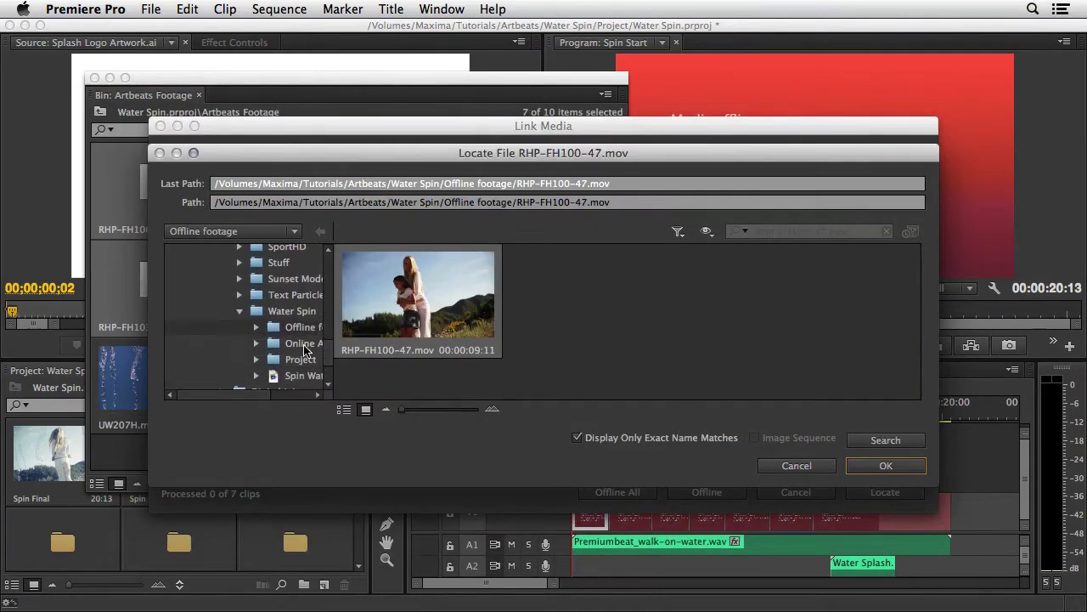
pyautogui.click(305, 344)
pyautogui.click(345, 411)
pyautogui.click(391, 272)
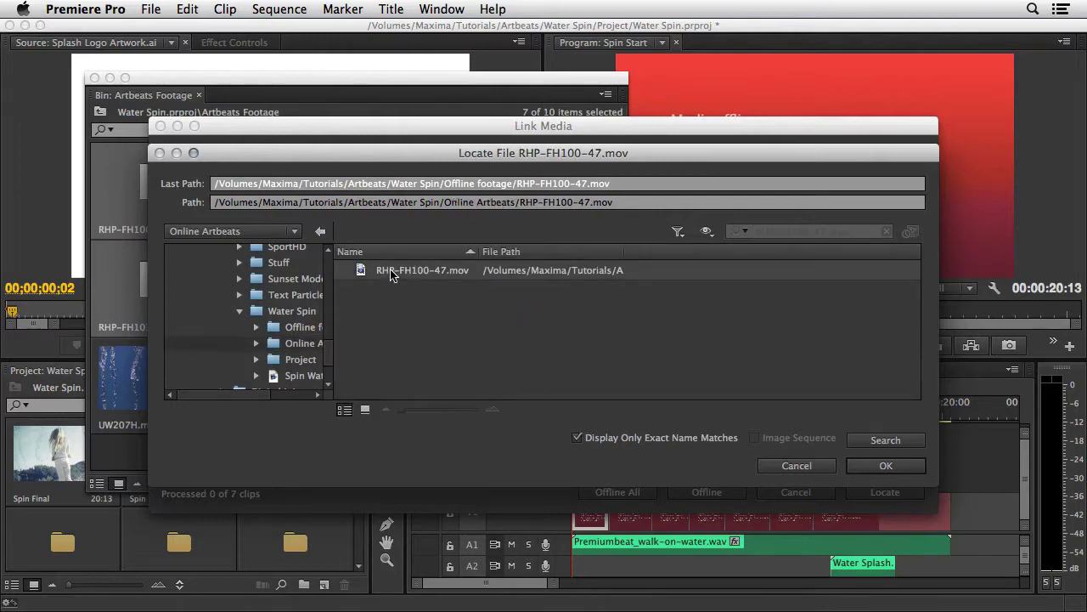
pyautogui.click(886, 465)
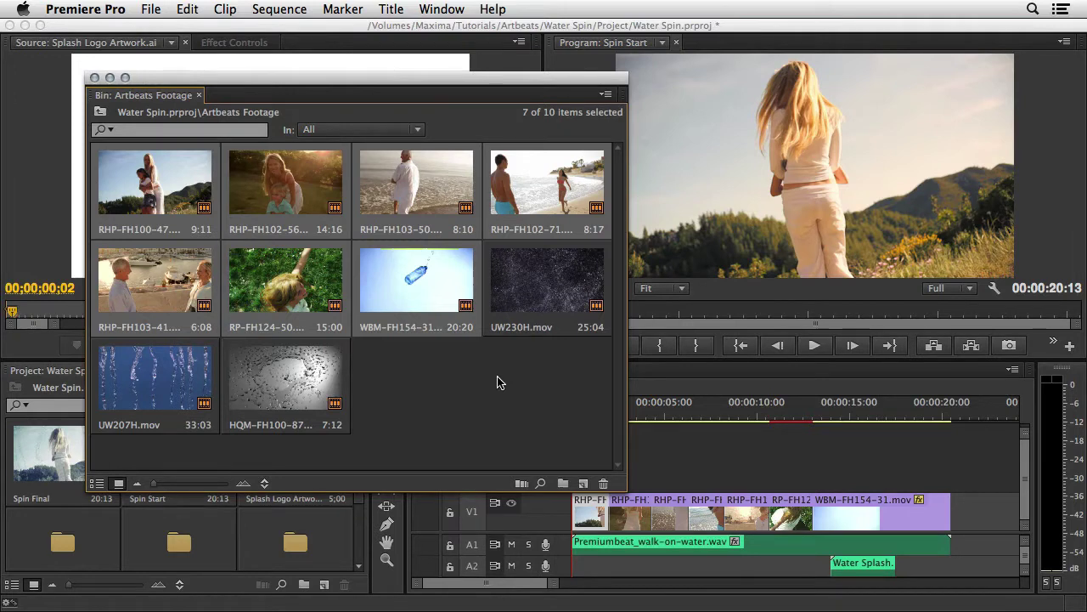
pyautogui.click(93, 77)
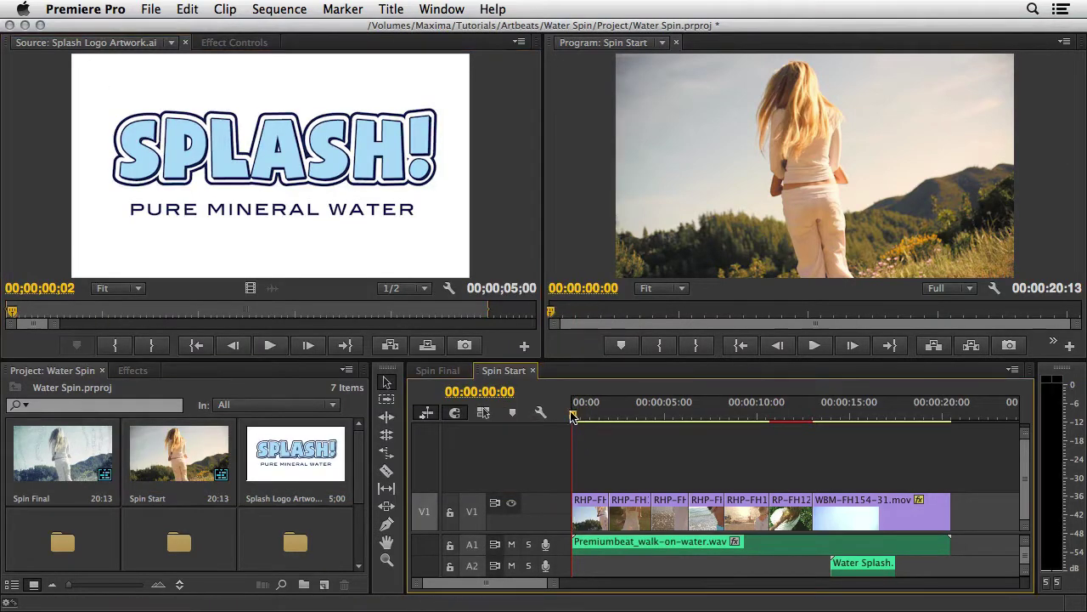
pyautogui.moveTo(575, 415); pyautogui.dragTo(640, 423)
pyautogui.press('`')
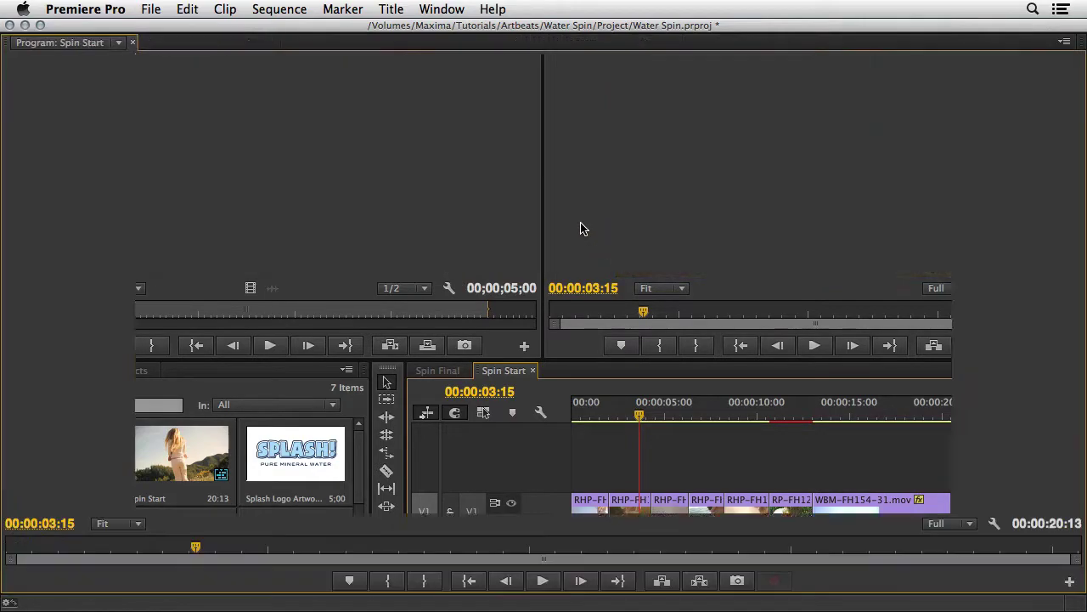
pyautogui.moveTo(196, 550); pyautogui.dragTo(881, 549)
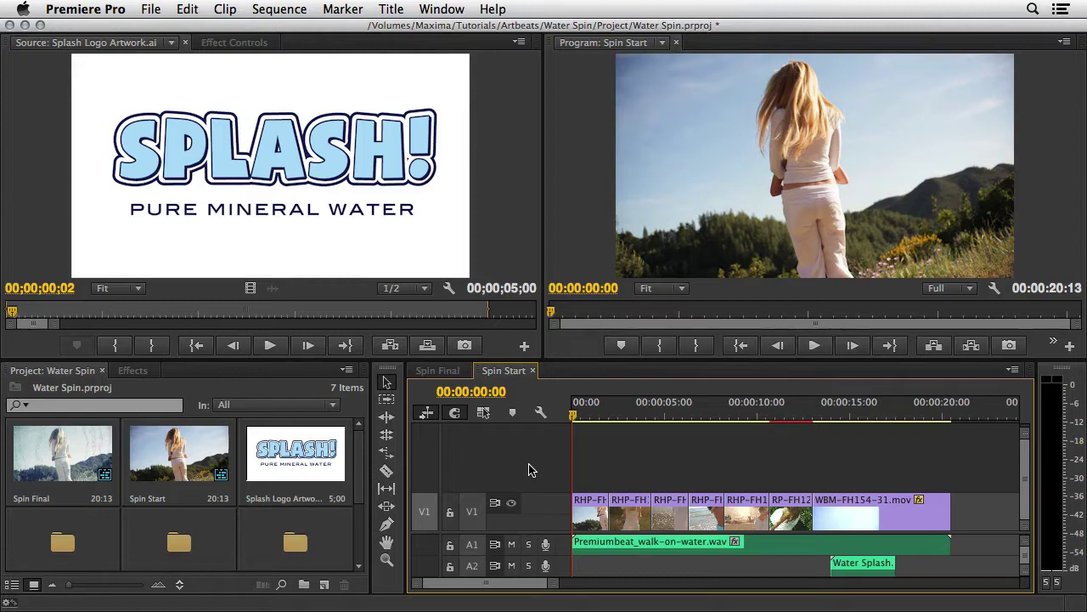
# - Apply Three-Way Color Corrector to the first V1 clip, RHP-FH100-47.mov
pyautogui.click(133, 371)
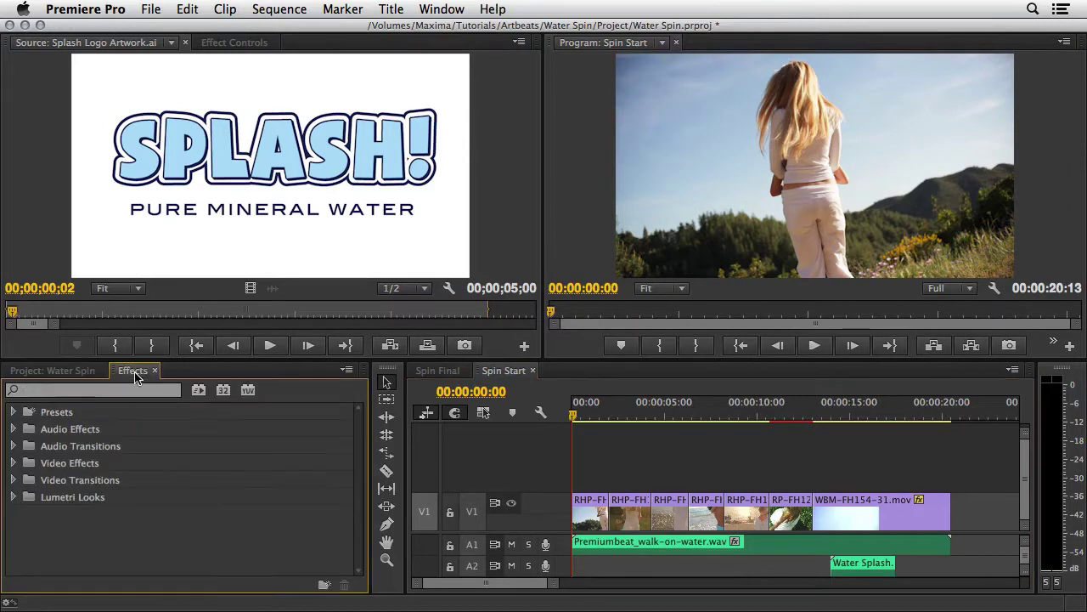
pyautogui.click(53, 391)
pyautogui.write('thre')
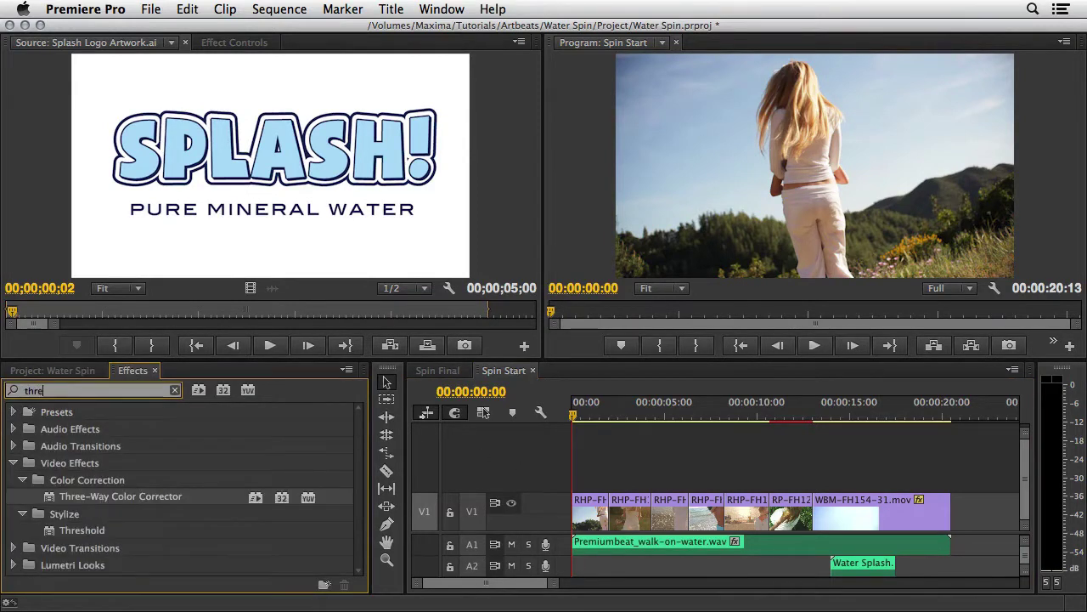
pyautogui.write('e')
pyautogui.moveTo(53, 501); pyautogui.dragTo(589, 512)
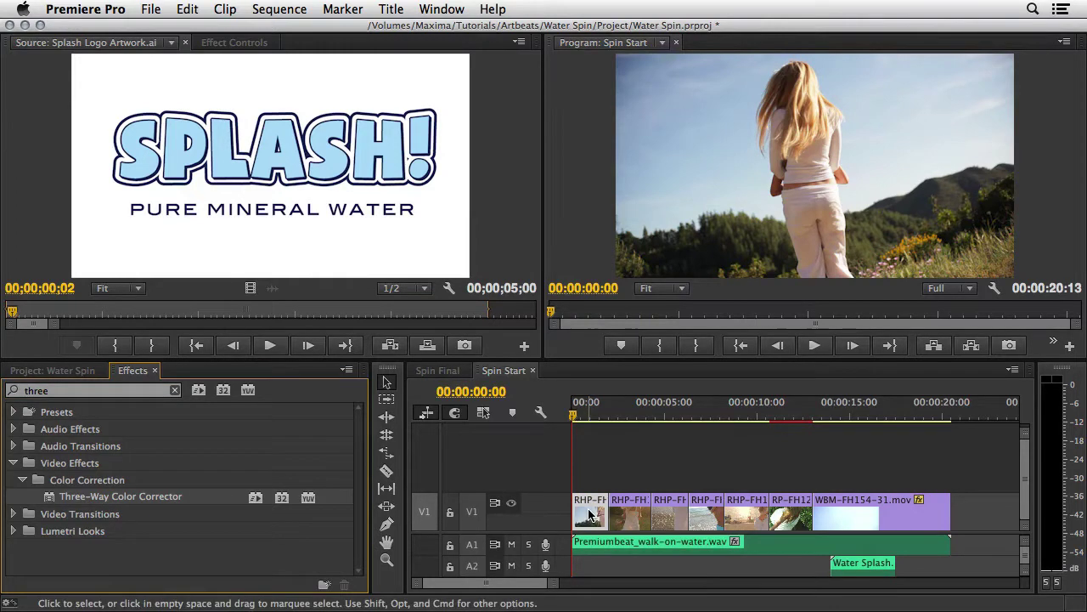
# - Sample the sky with the Midtones and Highlights eyedroppers to balance the clip
pyautogui.click(255, 44)
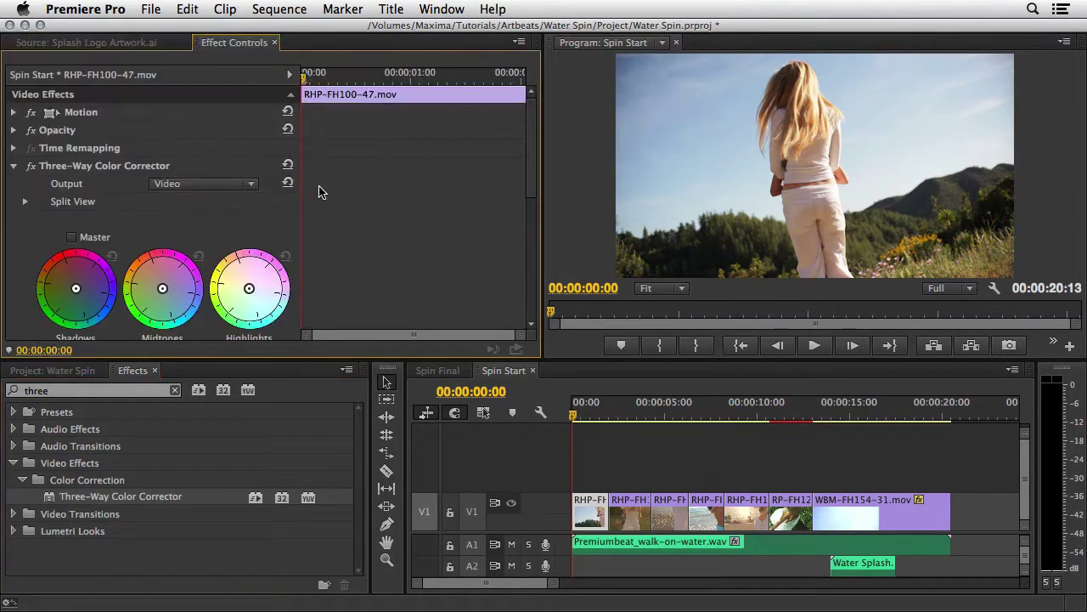
pyautogui.scroll(-4, 263, 255)
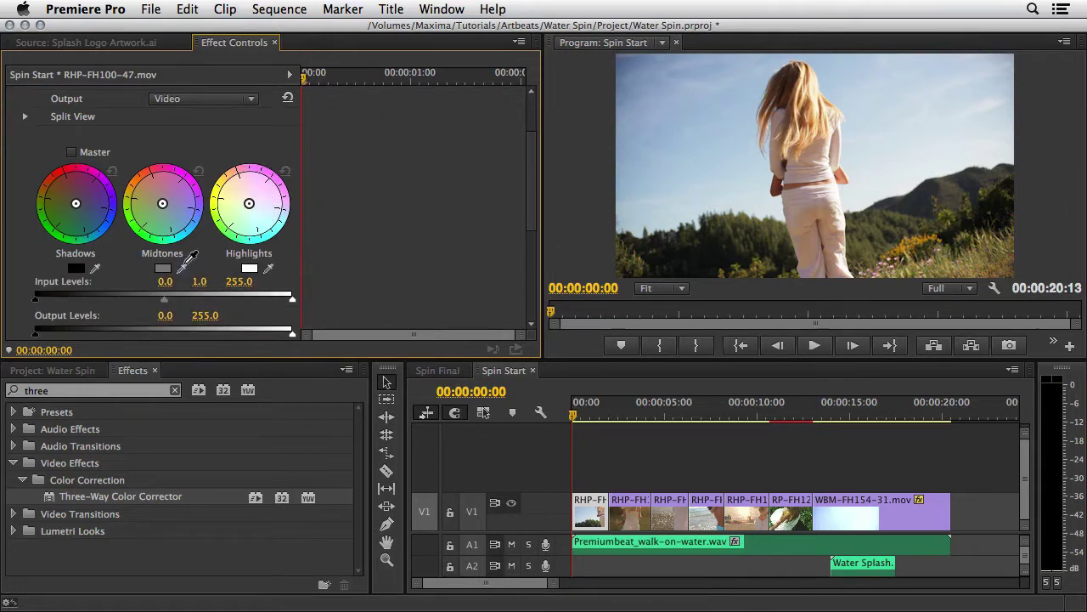
pyautogui.moveTo(184, 265); pyautogui.dragTo(632, 67)
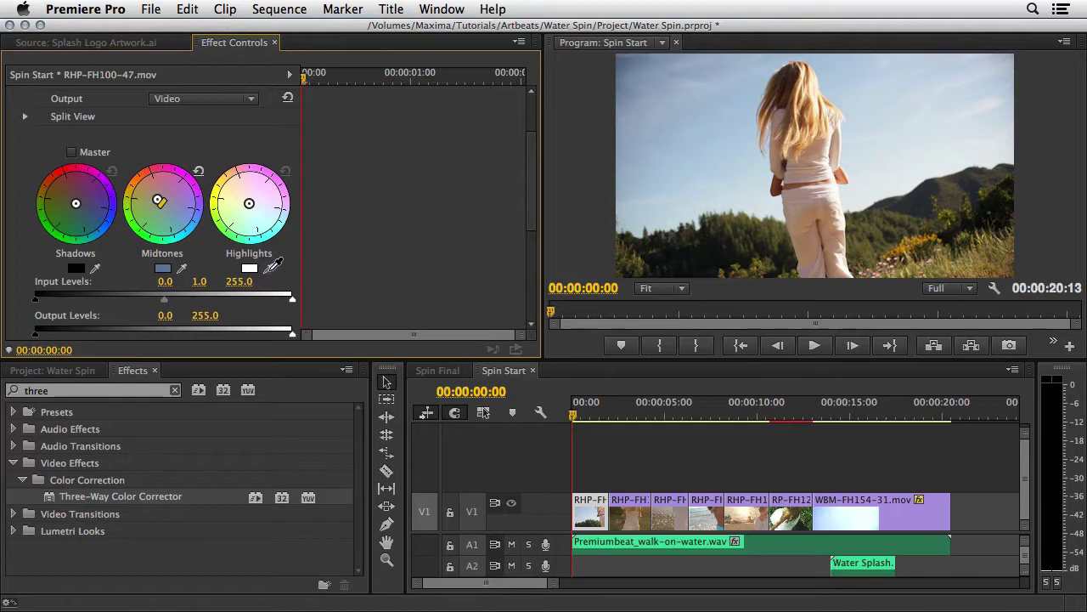
pyautogui.moveTo(272, 266); pyautogui.dragTo(699, 166)
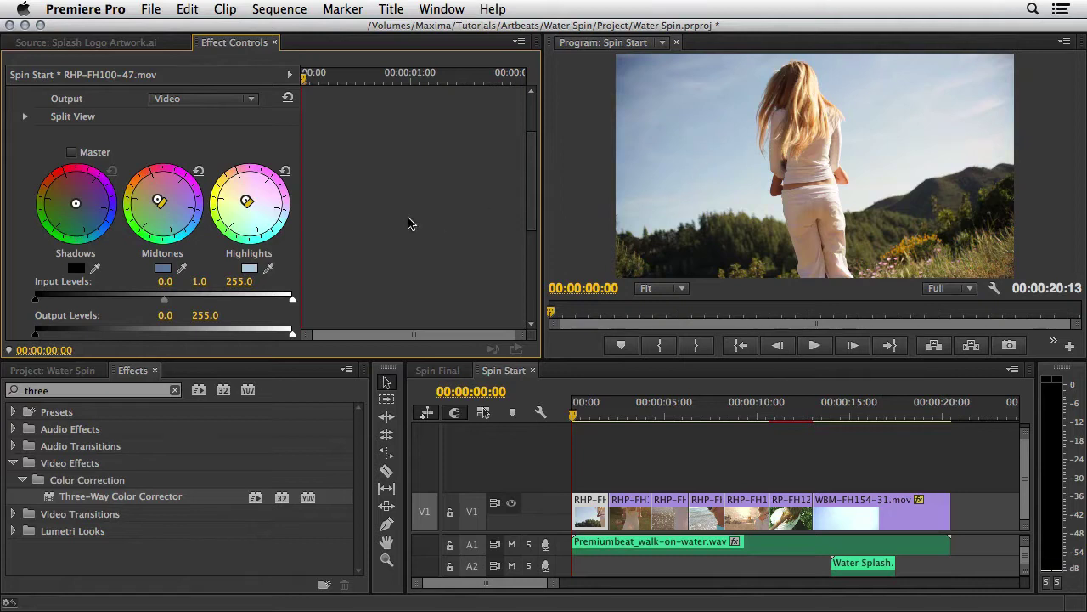
# - Warm the midtone and highlight wheels toward orange and raise midtone input to 1.3
pyautogui.click(290, 74)
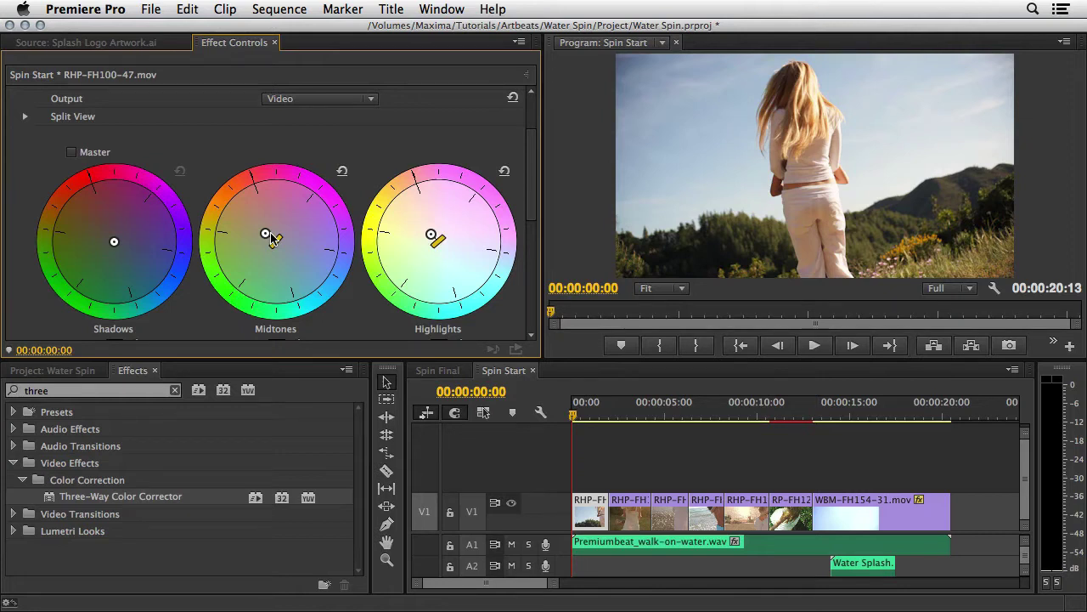
pyautogui.scroll(1, 270, 238)
pyautogui.moveTo(264, 246); pyautogui.dragTo(241, 223)
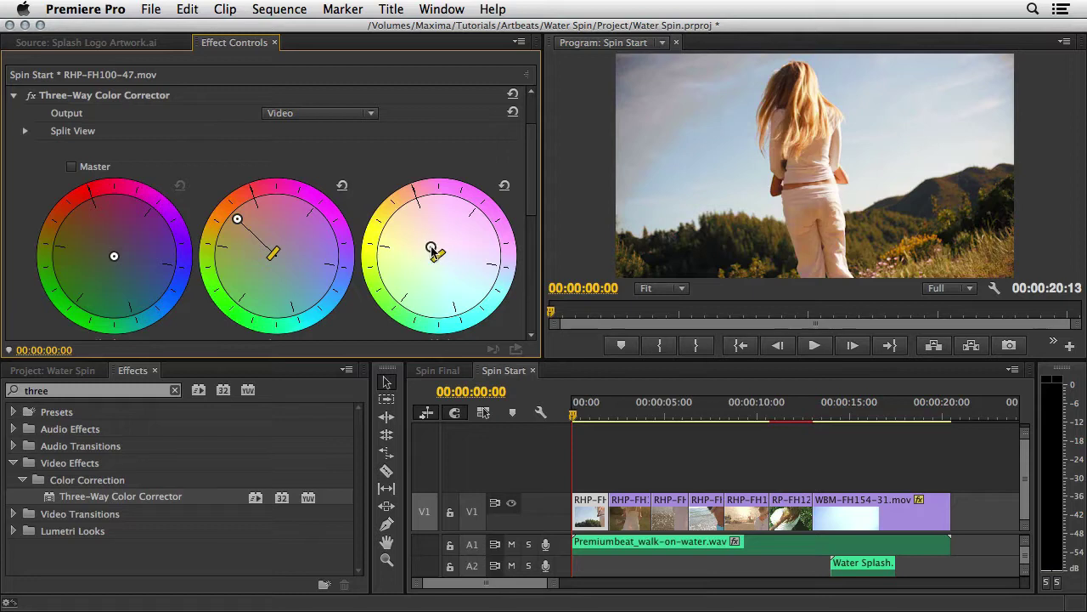
pyautogui.moveTo(431, 251); pyautogui.dragTo(407, 220)
pyautogui.moveTo(531, 179); pyautogui.dragTo(531, 223)
pyautogui.moveTo(279, 279); pyautogui.dragTo(304, 284)
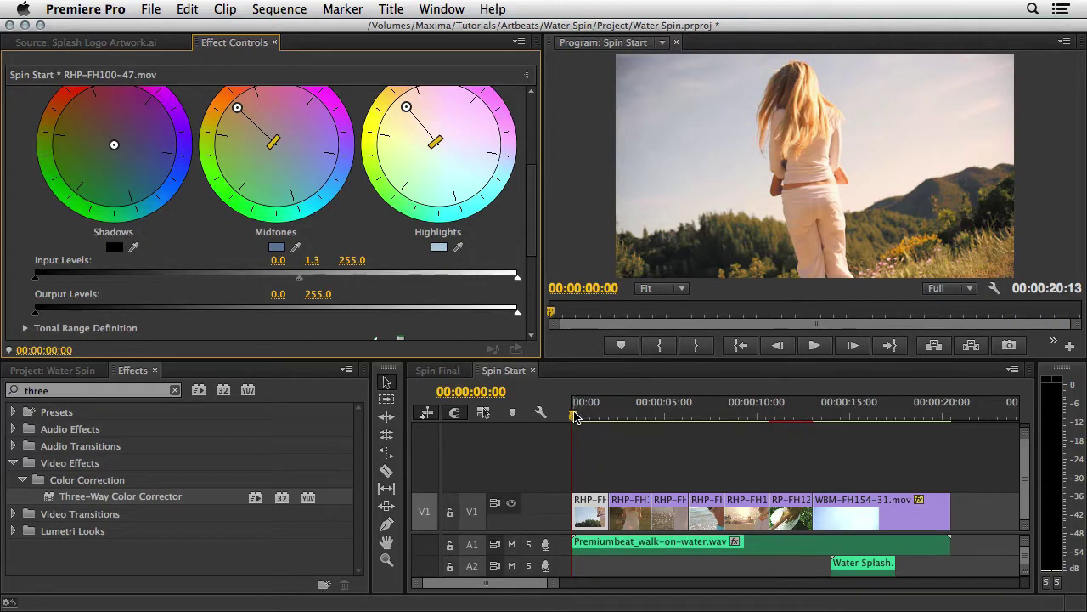
pyautogui.moveTo(575, 417); pyautogui.dragTo(629, 418)
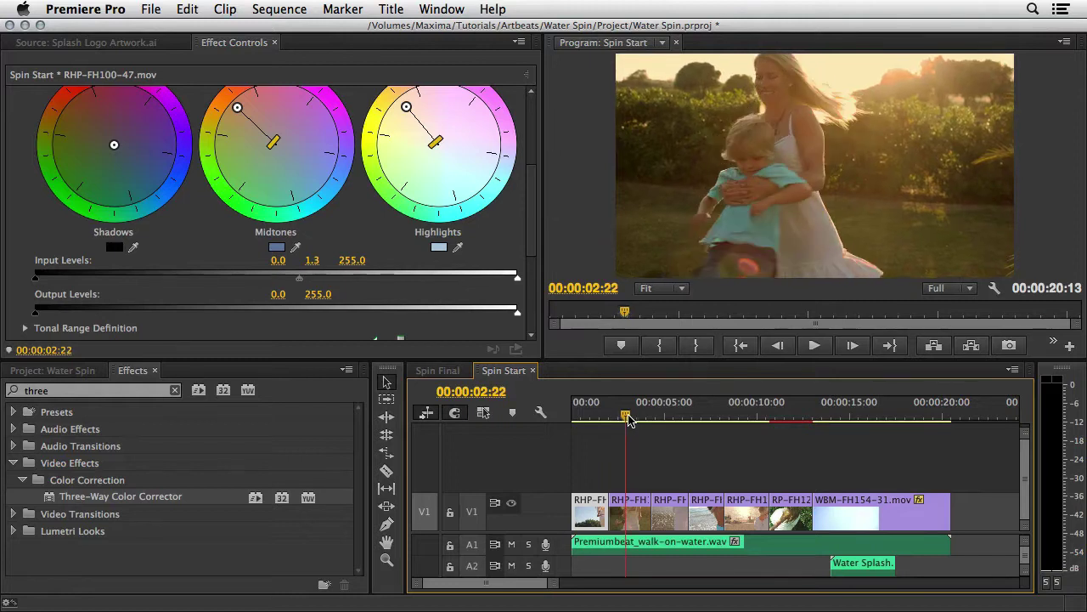
# - Apply Three-Way Color Corrector to RHP-FH102-56.mov and eyedropper-balance its midtones and highlights
pyautogui.click(636, 510)
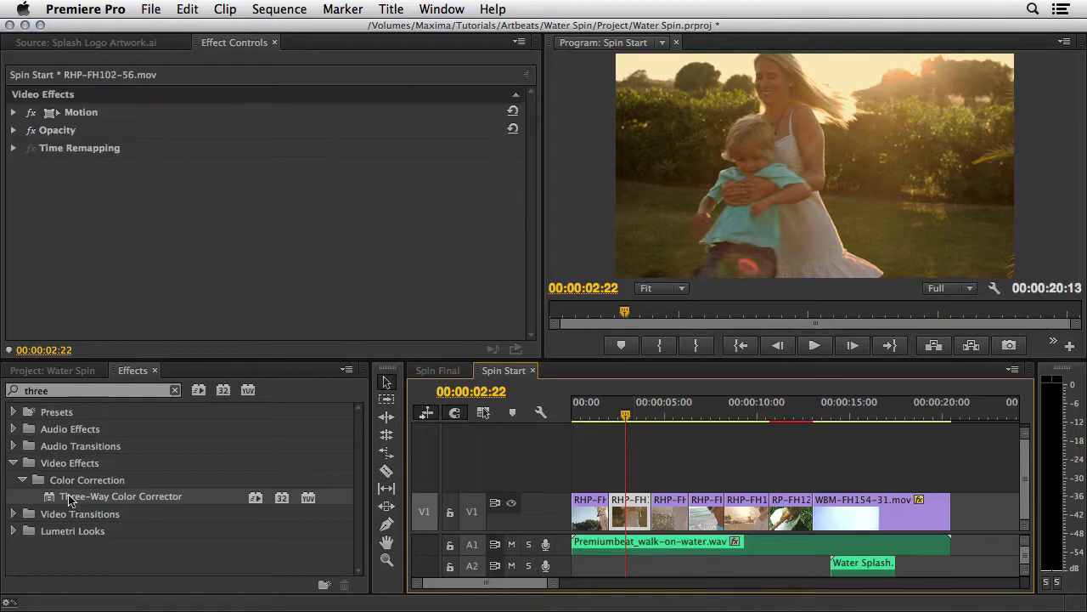
pyautogui.moveTo(51, 501); pyautogui.dragTo(626, 514)
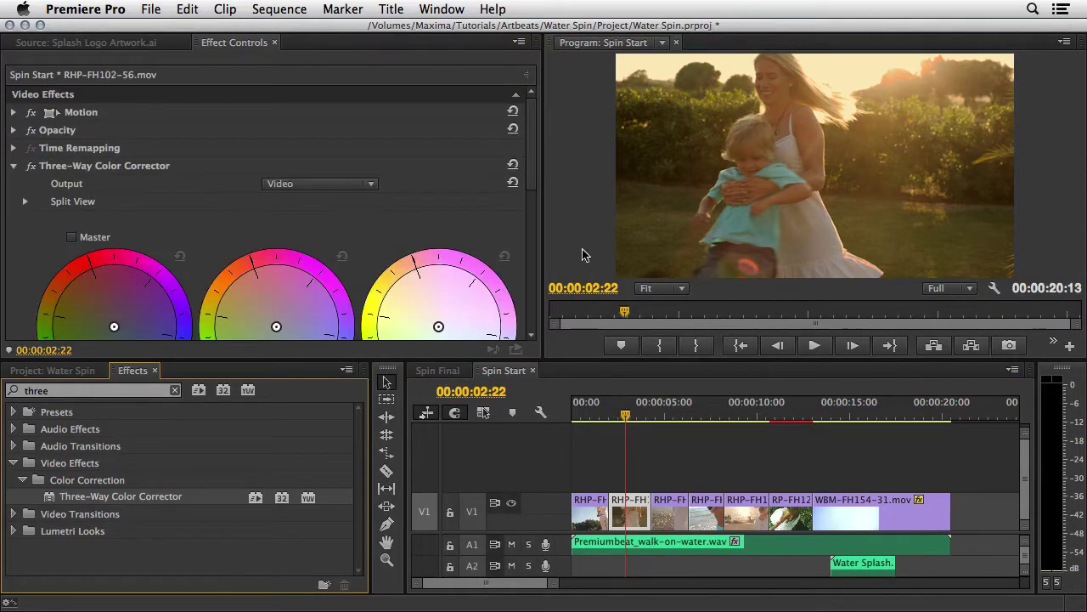
pyautogui.scroll(-2, 533, 208)
pyautogui.scroll(-1, 532, 208)
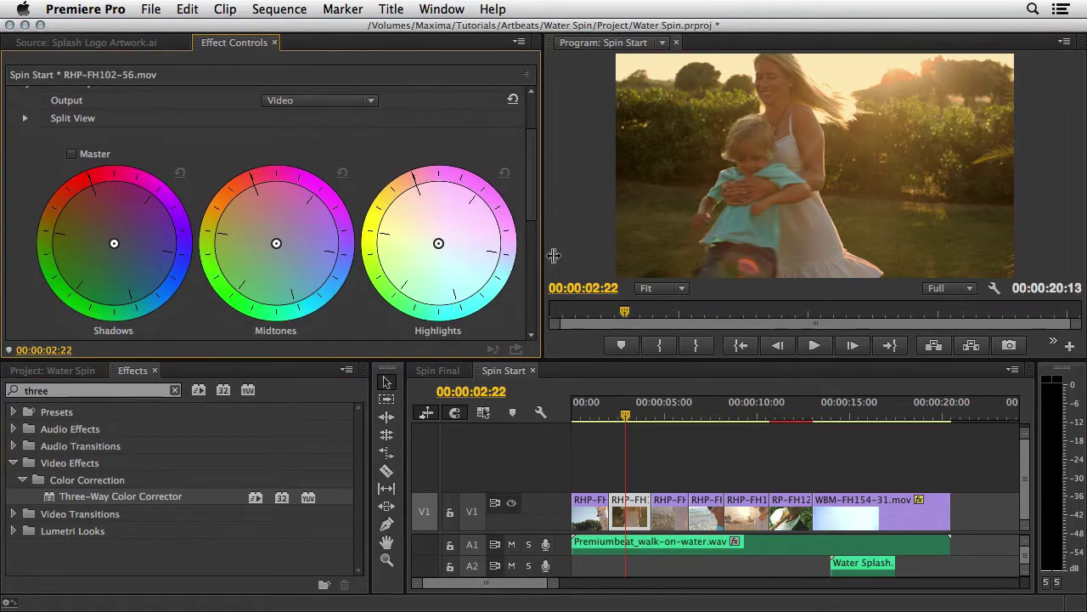
pyautogui.moveTo(626, 415); pyautogui.dragTo(634, 416)
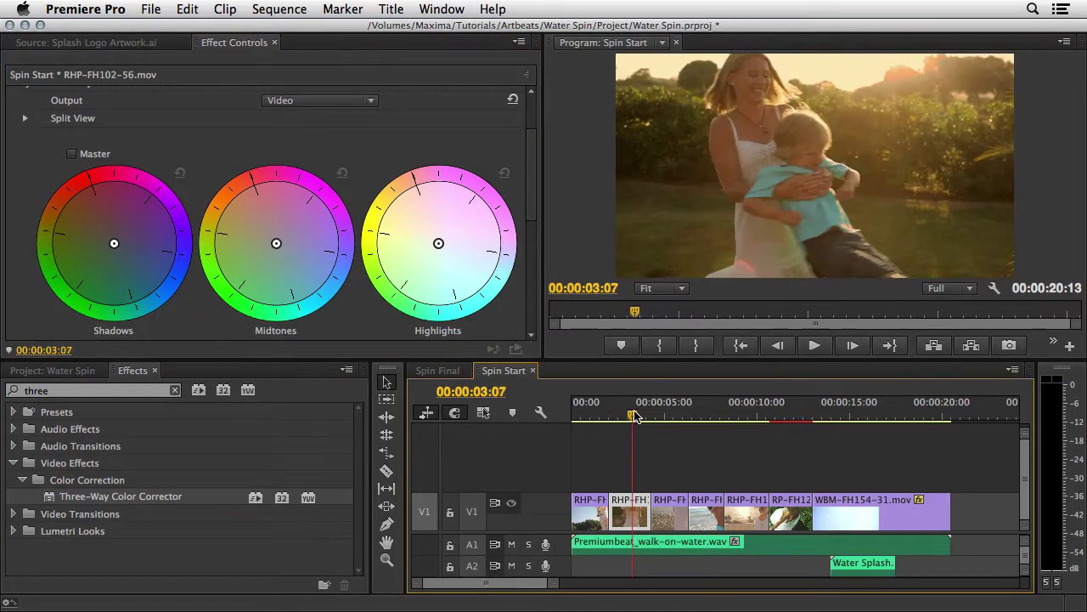
pyautogui.scroll(-2, 528, 222)
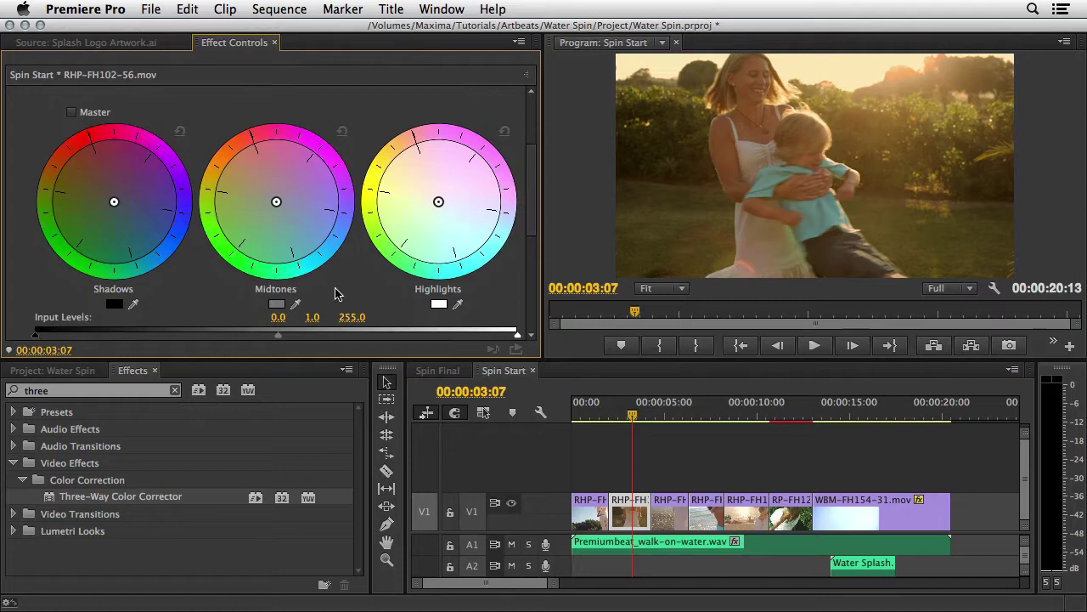
pyautogui.moveTo(299, 299); pyautogui.dragTo(765, 244)
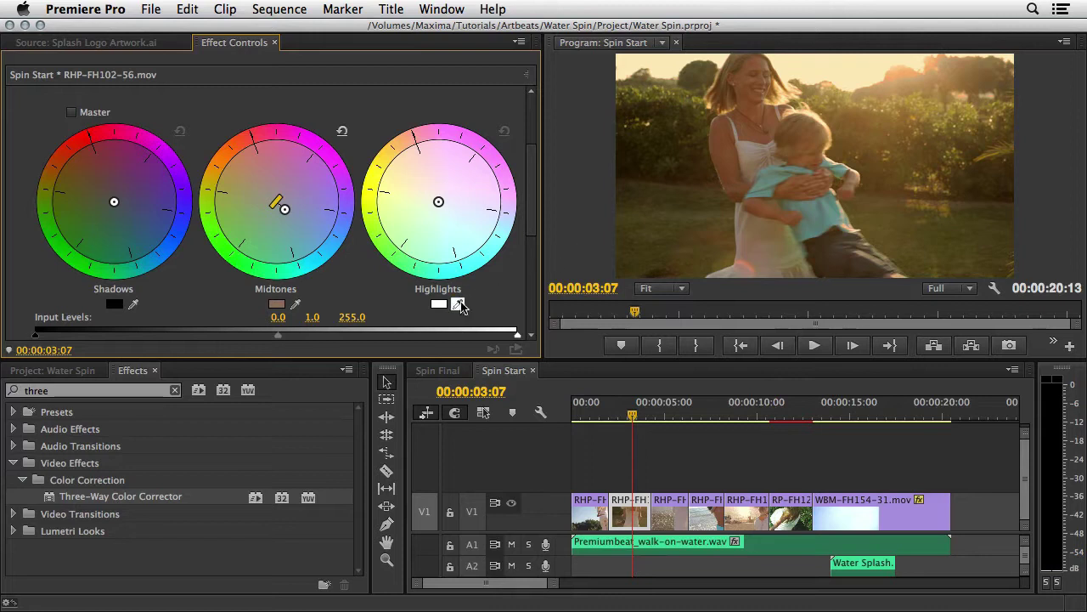
pyautogui.moveTo(457, 303); pyautogui.dragTo(663, 70)
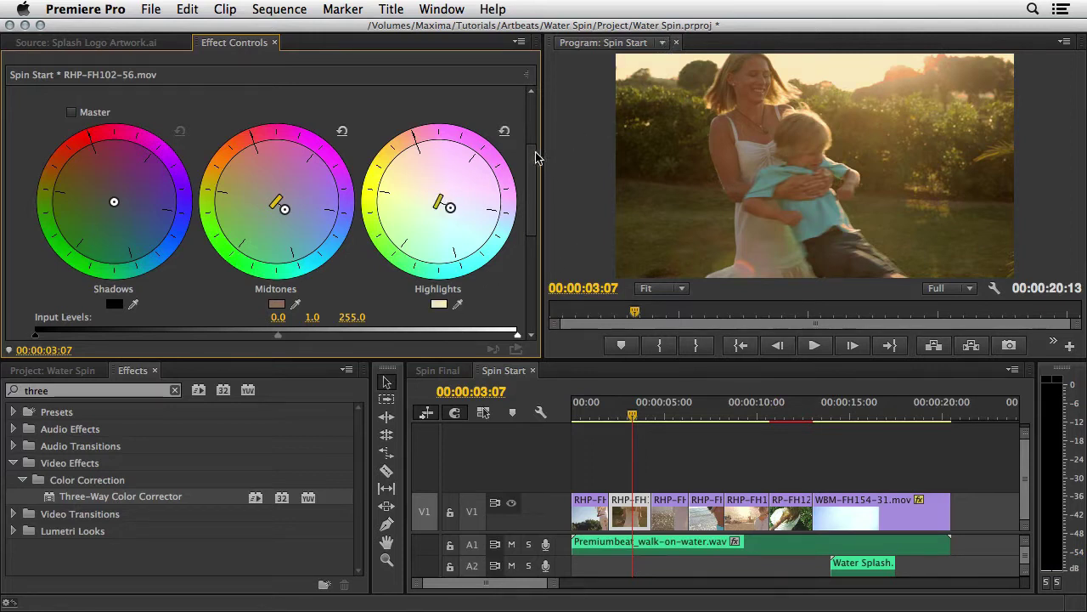
# - Shift the midtone and highlight wheels and set input levels to black 14.4, midtone 1.1
pyautogui.scroll(-2, 534, 162)
pyautogui.moveTo(443, 186); pyautogui.dragTo(456, 195)
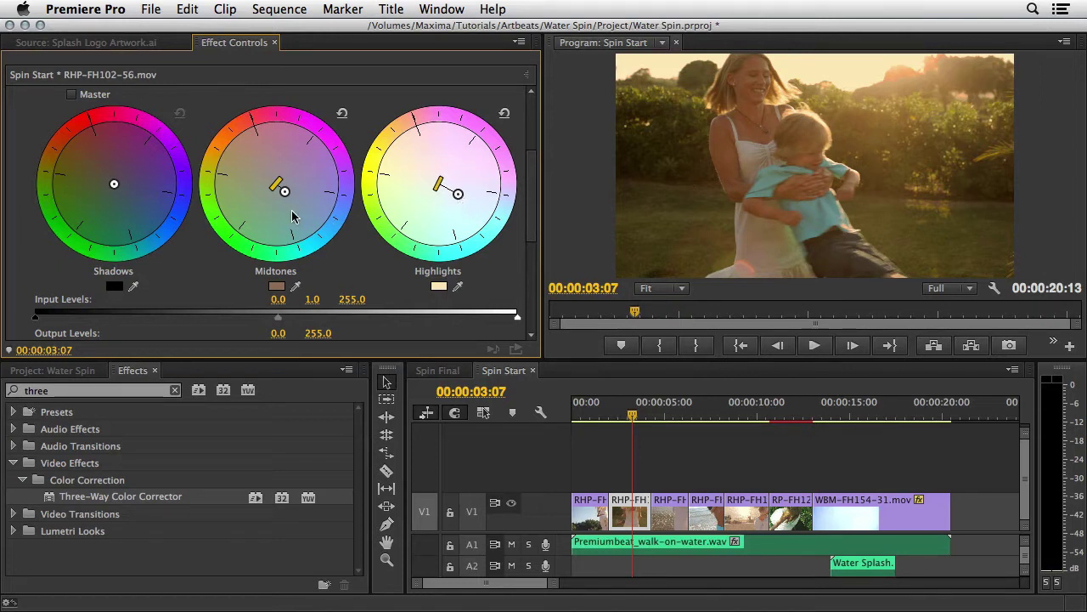
pyautogui.moveTo(287, 195); pyautogui.dragTo(298, 200)
pyautogui.moveTo(458, 194); pyautogui.dragTo(462, 195)
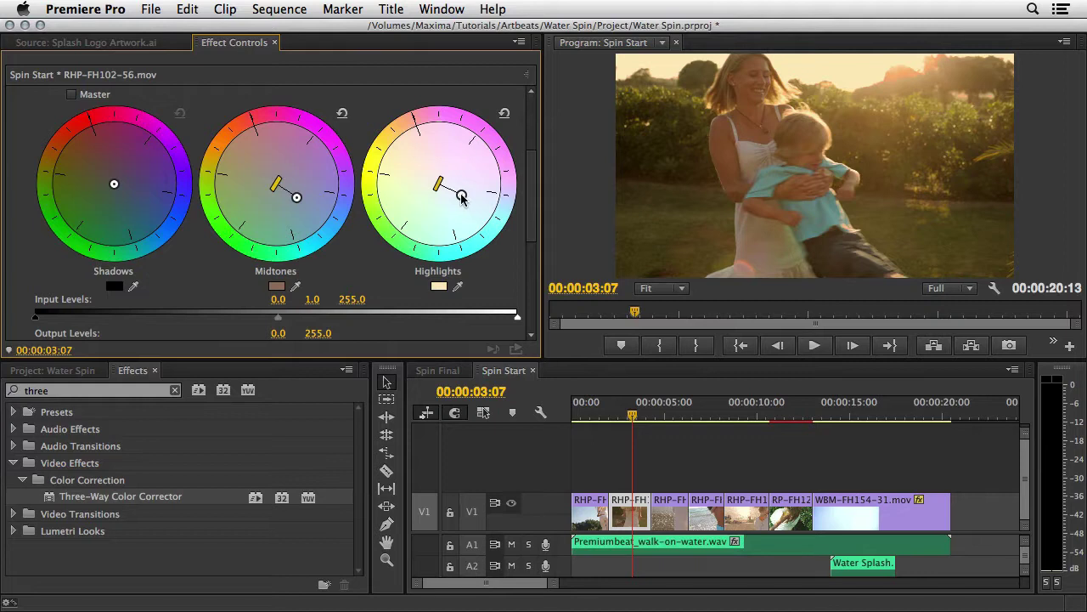
pyautogui.moveTo(312, 299); pyautogui.dragTo(318, 299)
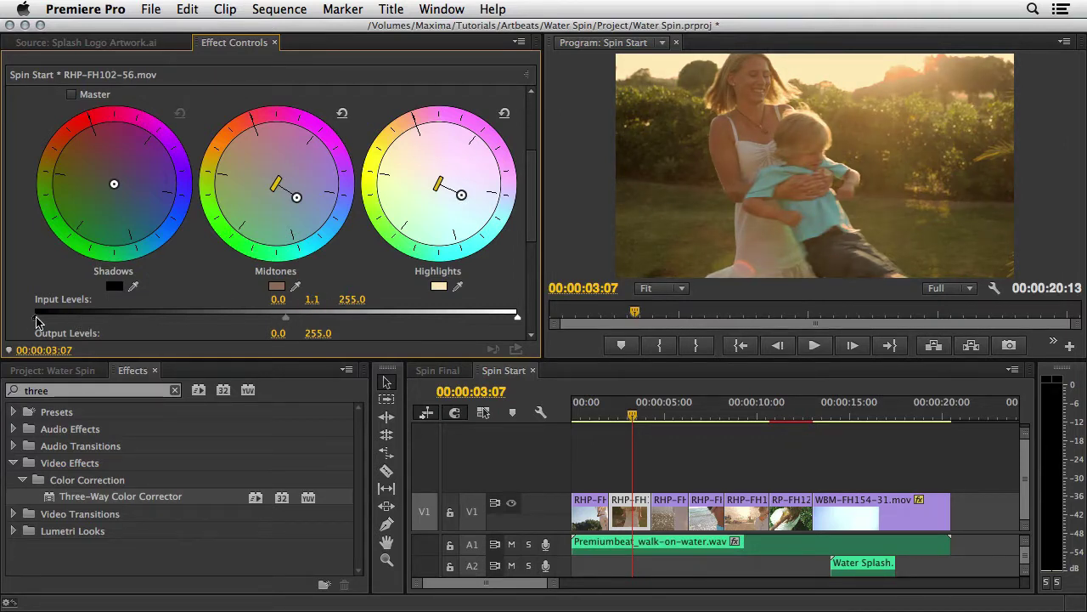
pyautogui.moveTo(36, 319); pyautogui.dragTo(60, 319)
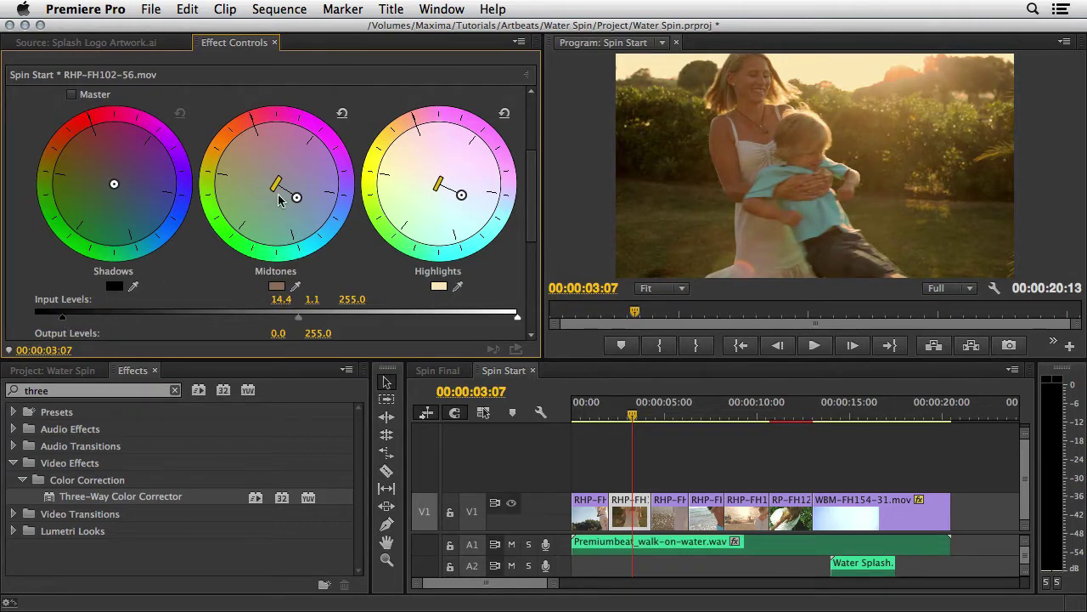
# - Fine-tune the midtone and highlight balance, comparing with the corrector switched off
pyautogui.moveTo(633, 414); pyautogui.dragTo(625, 416)
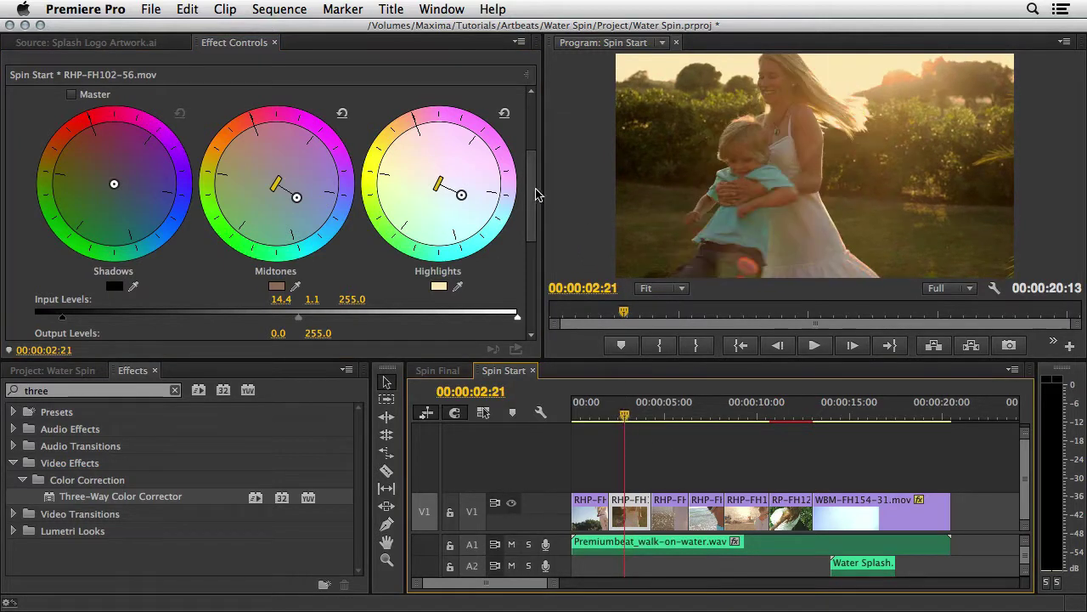
pyautogui.moveTo(537, 194); pyautogui.dragTo(527, 146)
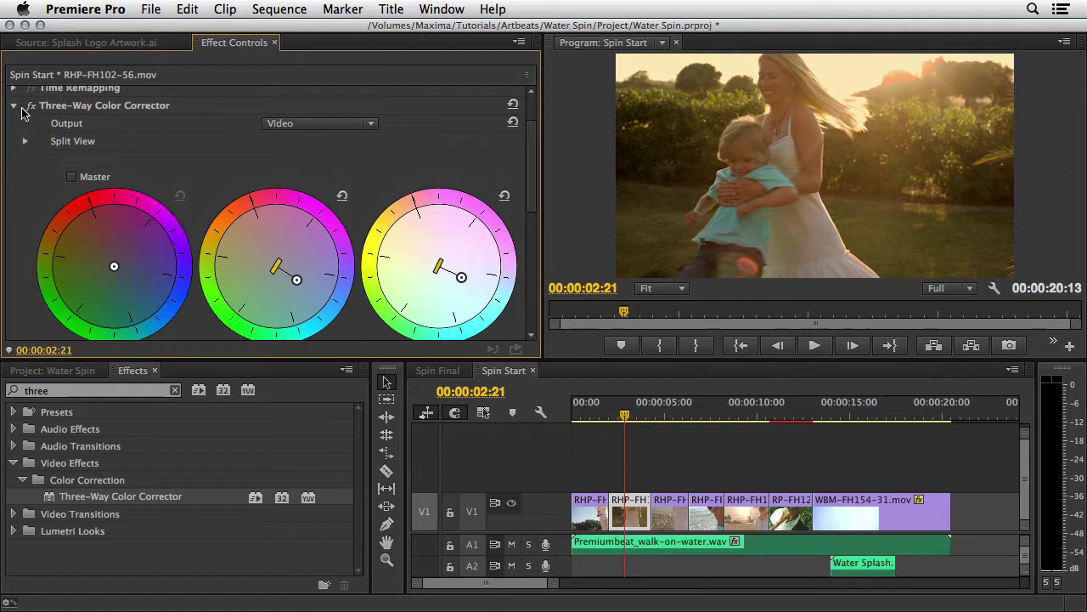
pyautogui.click(27, 108)
pyautogui.moveTo(536, 189); pyautogui.dragTo(536, 214)
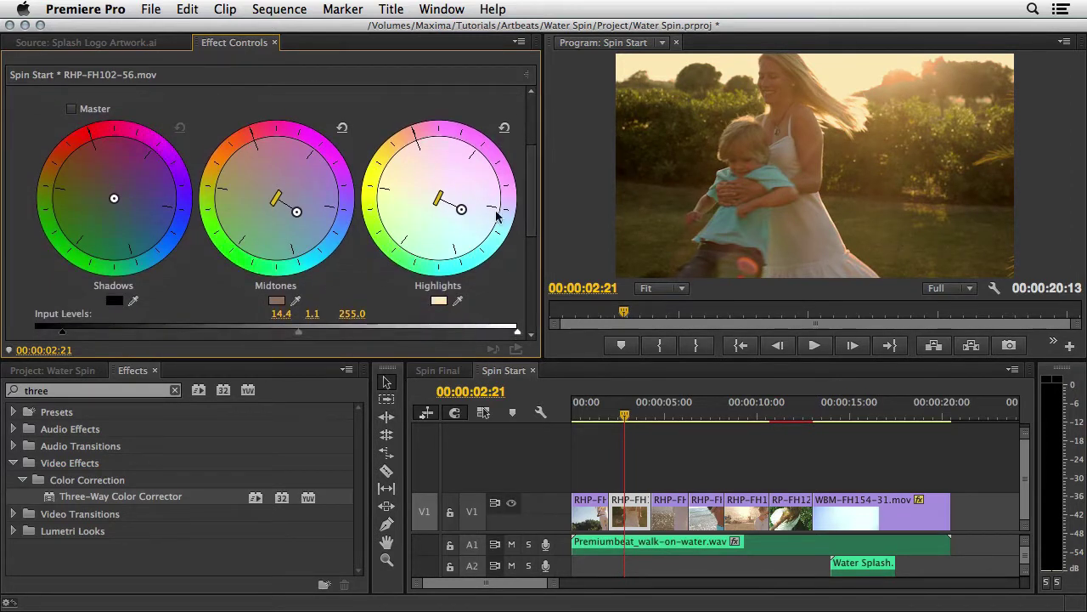
pyautogui.moveTo(296, 213); pyautogui.dragTo(306, 214)
pyautogui.moveTo(461, 209); pyautogui.dragTo(468, 220)
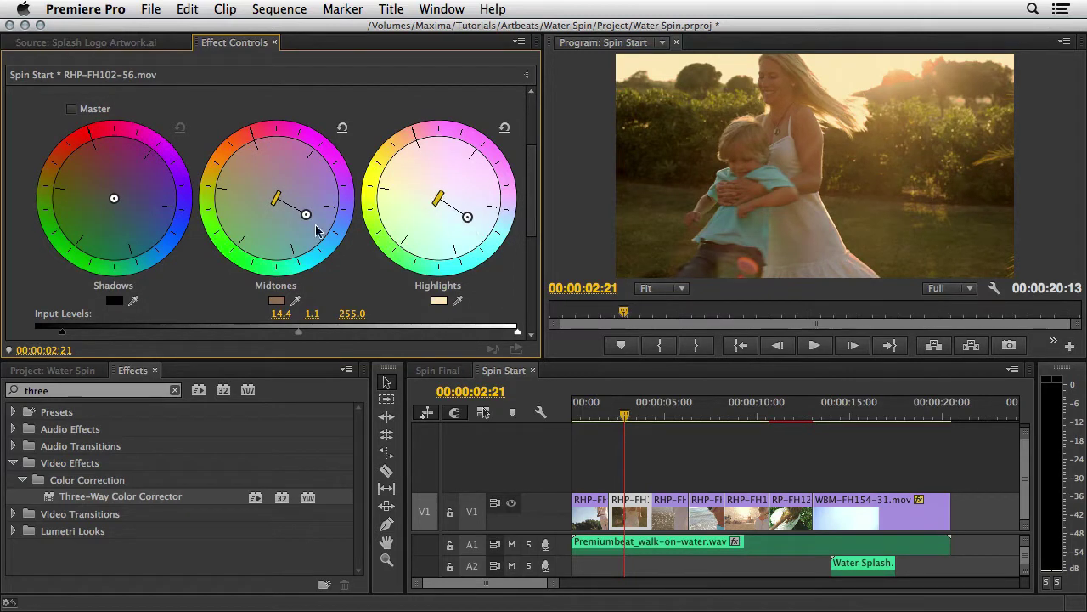
pyautogui.moveTo(306, 213); pyautogui.dragTo(300, 219)
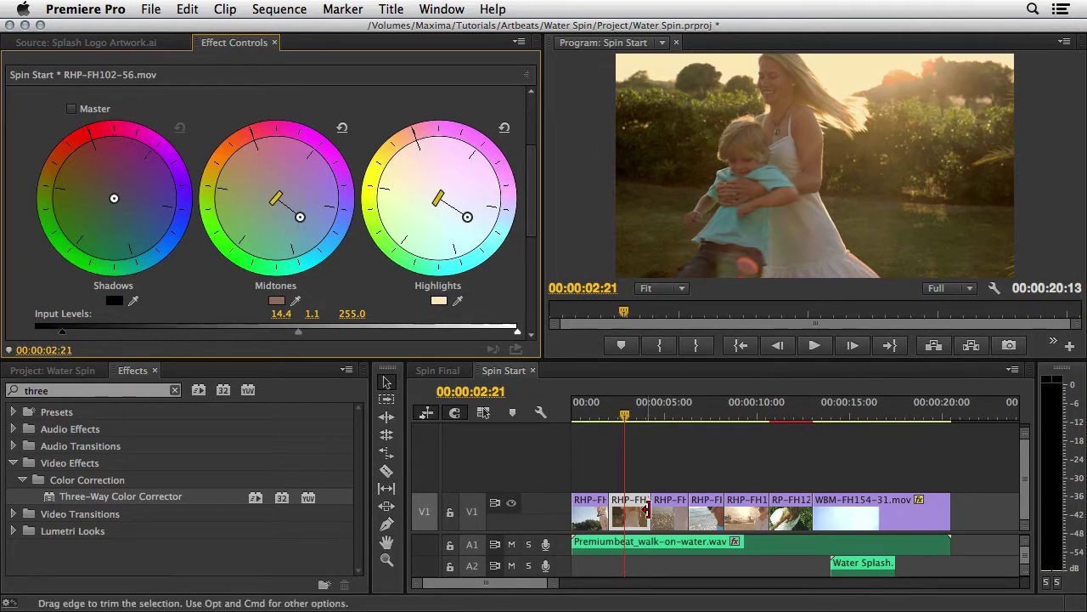
pyautogui.moveTo(626, 418); pyautogui.dragTo(635, 416)
pyautogui.scroll(-2, 527, 235)
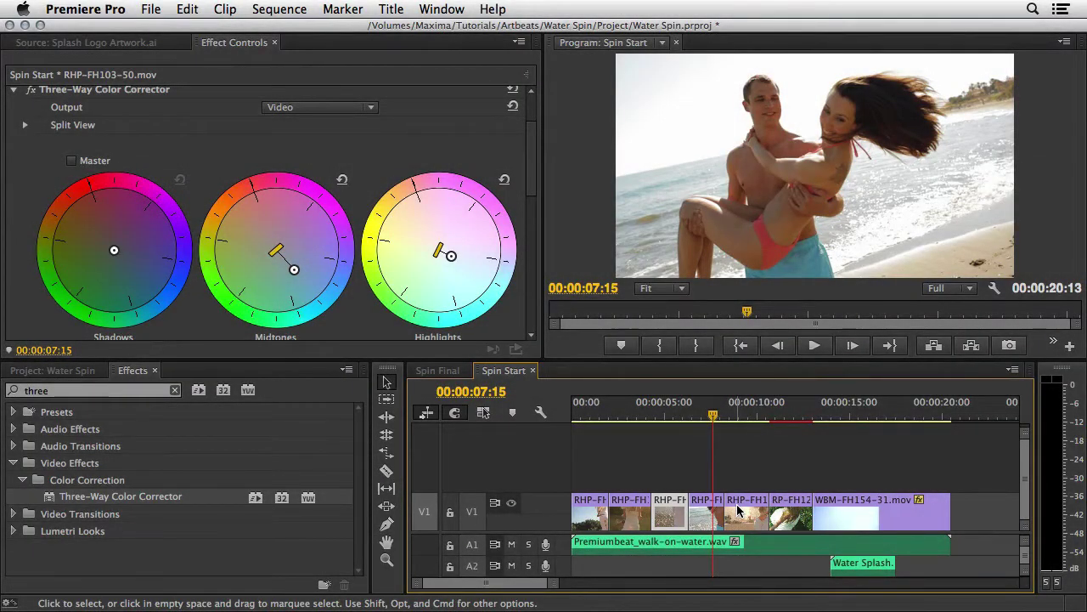
# - Check clips RHP-FH103-41 and RP-FH124-50, then return the playhead to the start
pyautogui.click(738, 510)
pyautogui.moveTo(718, 417); pyautogui.dragTo(746, 420)
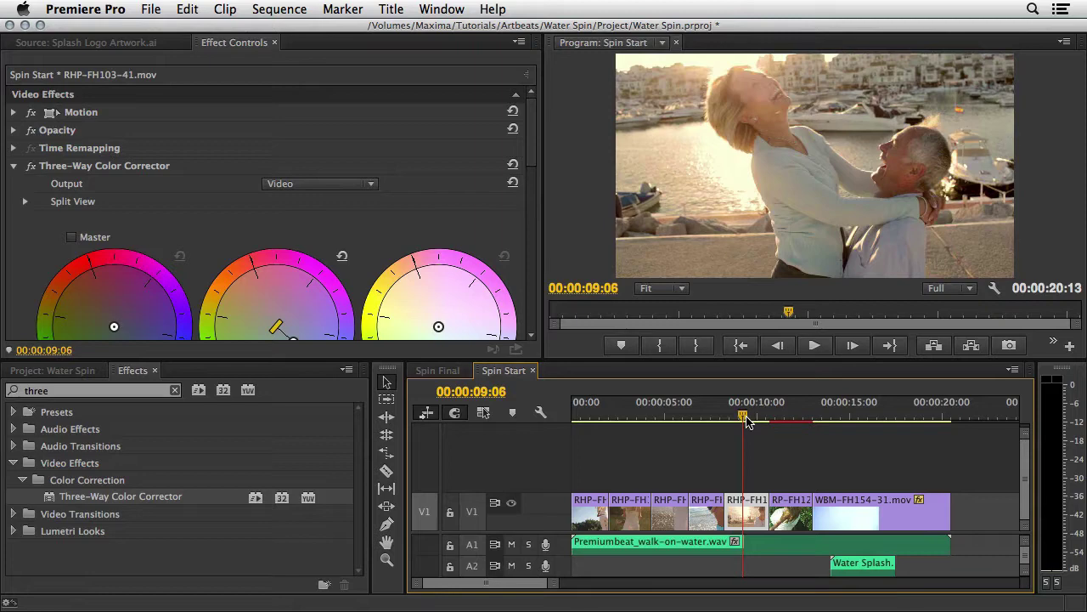
pyautogui.click(795, 506)
pyautogui.click(792, 416)
pyautogui.click(685, 415)
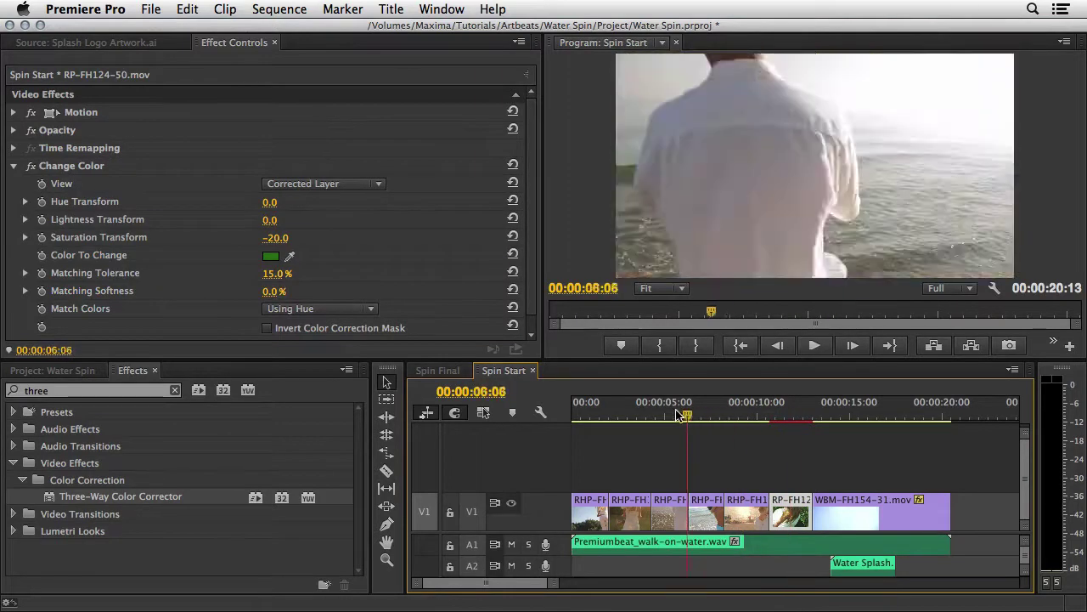
pyautogui.moveTo(680, 415); pyautogui.dragTo(573, 415)
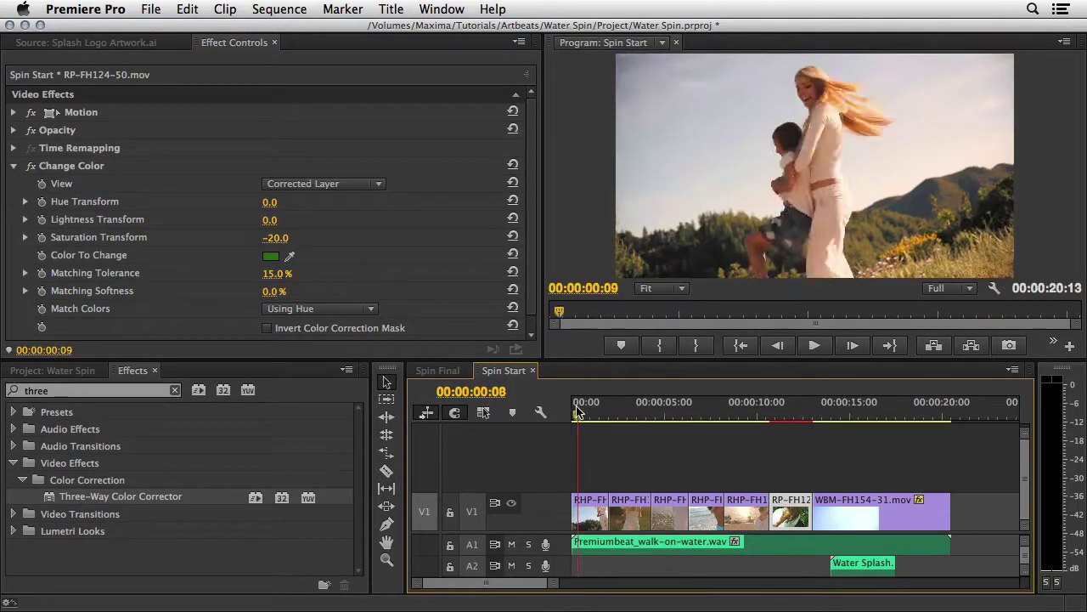
# - Place UW230H.mov from the Artbeats Footage bin on a new V2 track
pyautogui.click(94, 372)
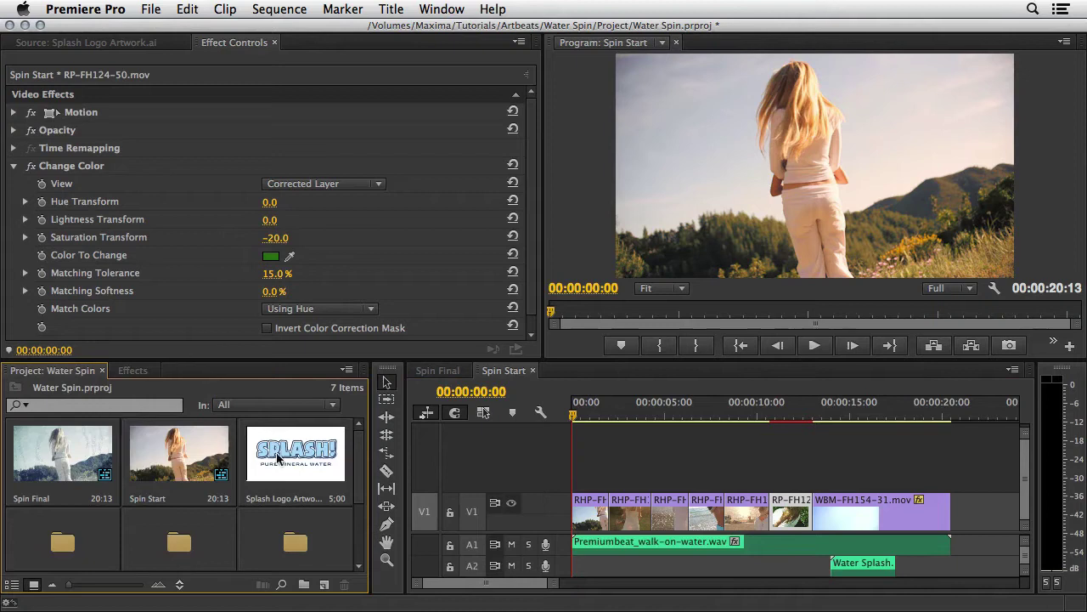
pyautogui.scroll(-2, 361, 449)
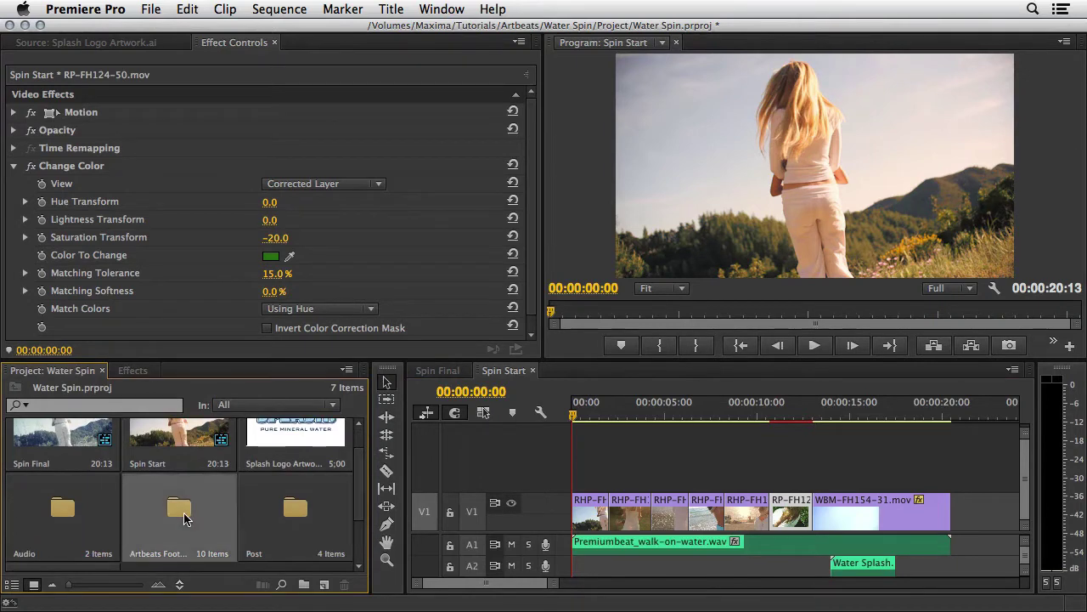
pyautogui.doubleClick(185, 519)
pyautogui.scroll(-4, 357, 509)
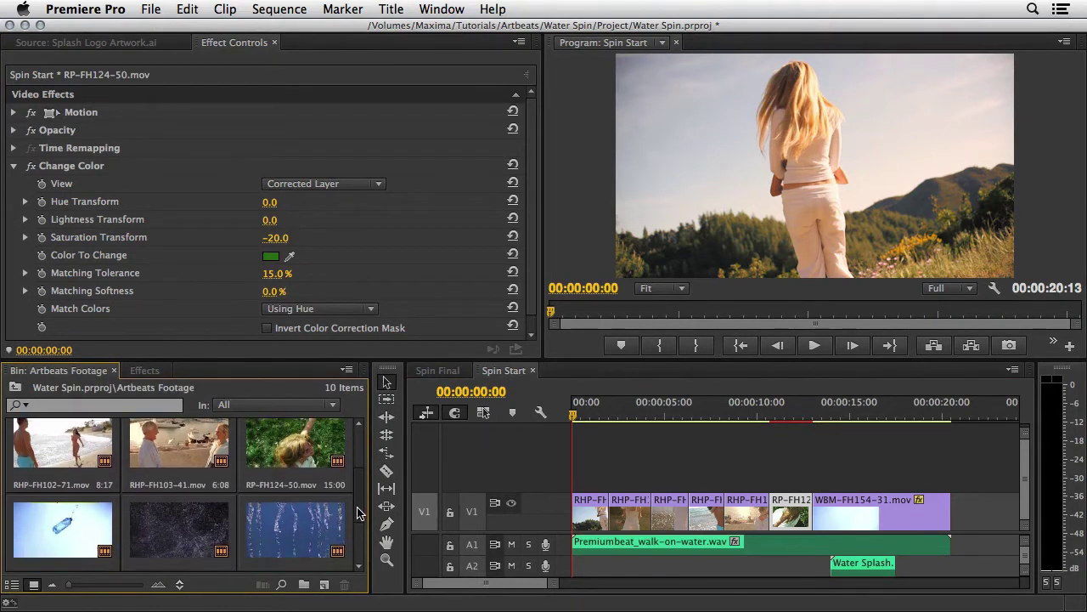
pyautogui.scroll(-1, 357, 512)
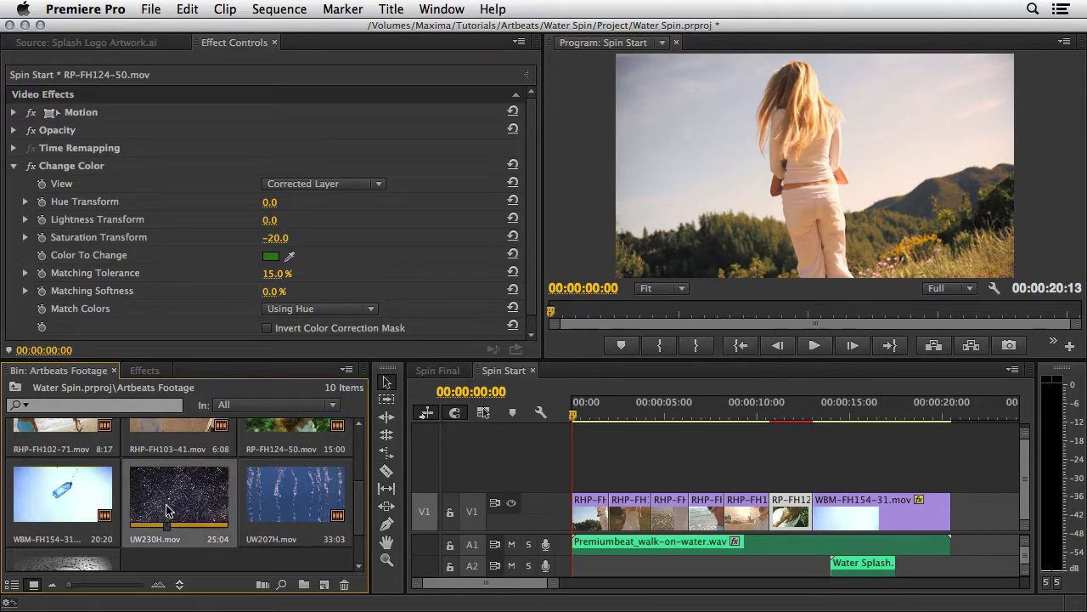
pyautogui.moveTo(159, 500); pyautogui.dragTo(557, 484)
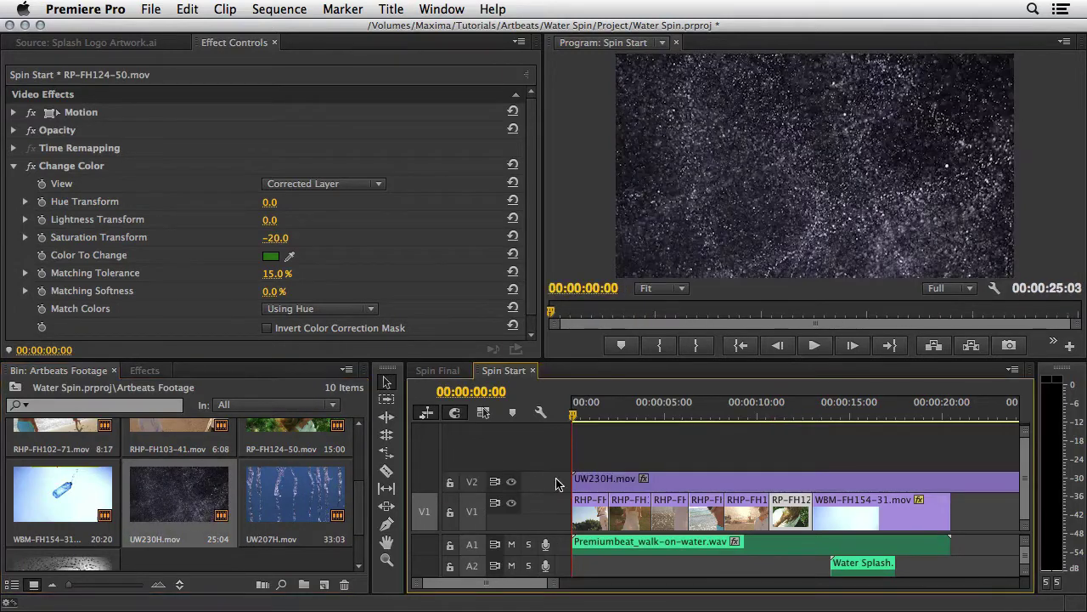
# - Trim UW230H.mov to end around 13 seconds and mute audio track A1
pyautogui.press('-')
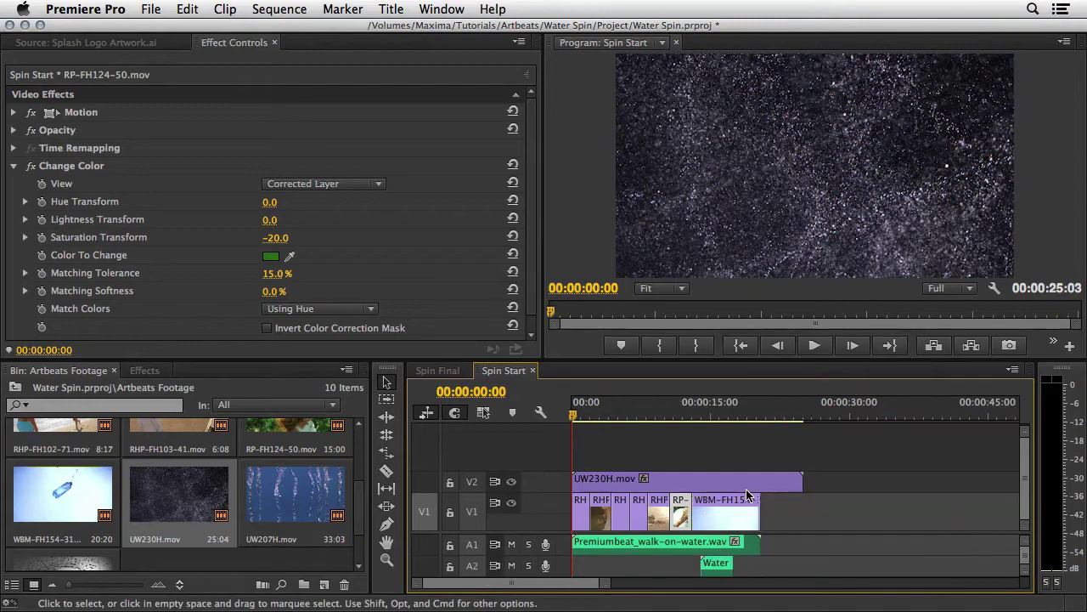
pyautogui.moveTo(799, 481); pyautogui.dragTo(690, 477)
pyautogui.press('=')
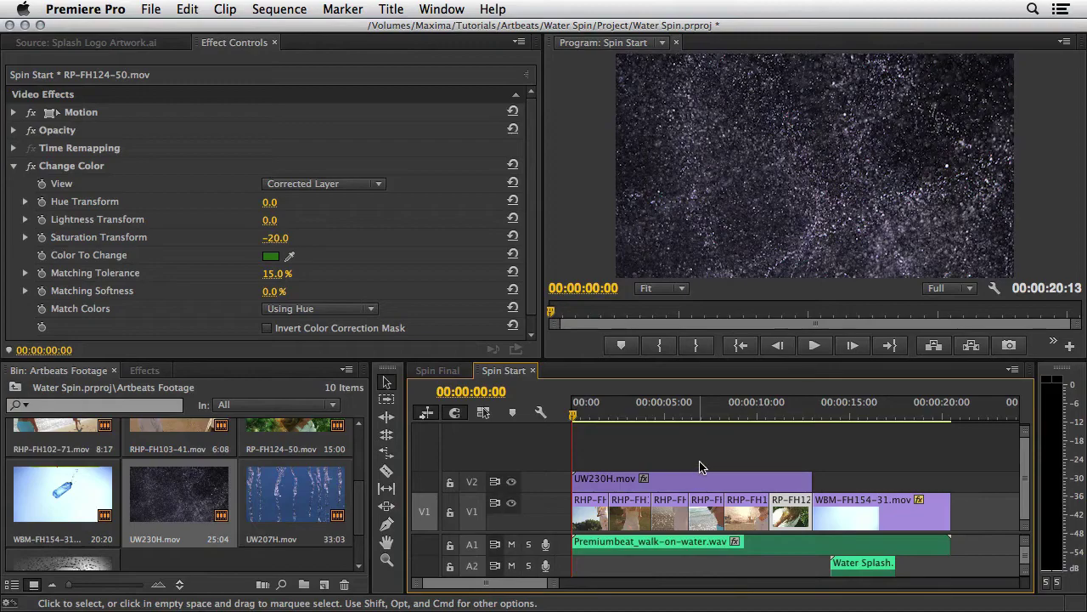
pyautogui.click(512, 544)
# - Mute audio track A2 and play the sequence to preview the particle overlay
pyautogui.click(511, 565)
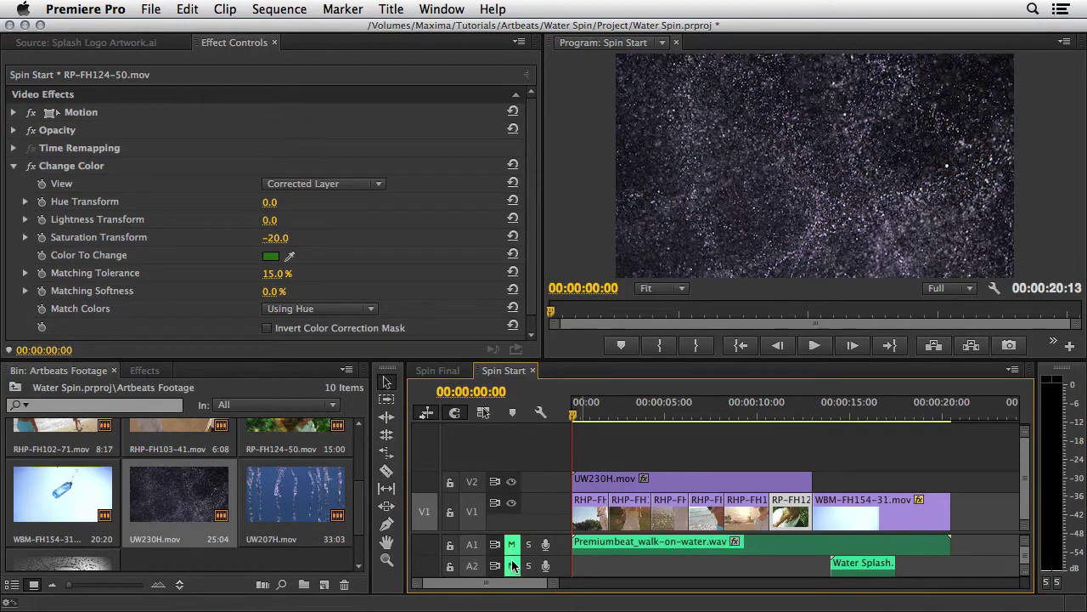
pyautogui.press('space')
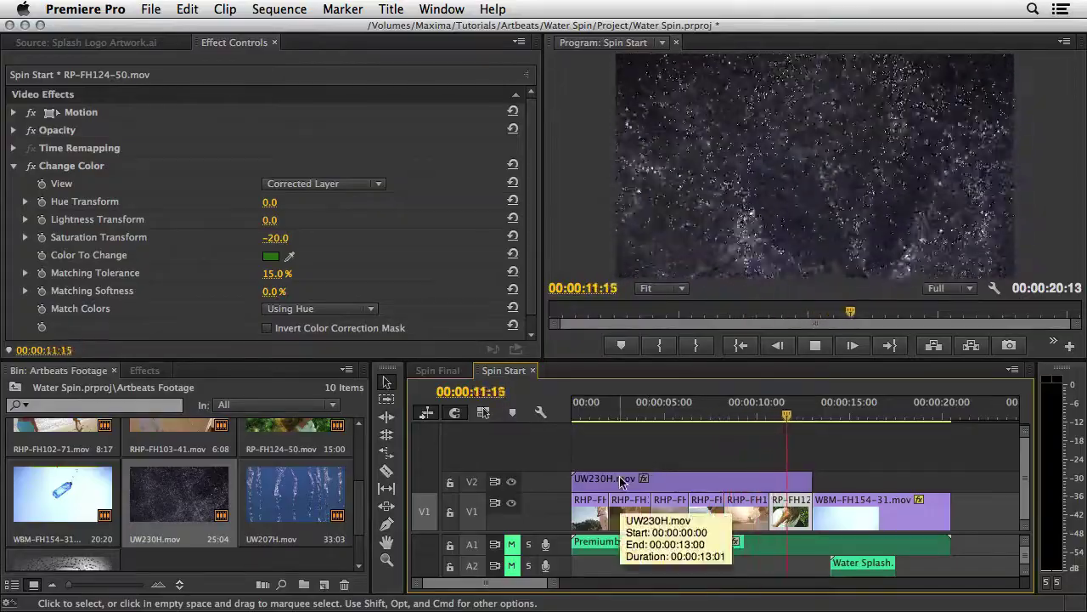
pyautogui.press('space')
# - Set UW230H.mov's Opacity blend mode to Screen
pyautogui.click(620, 482)
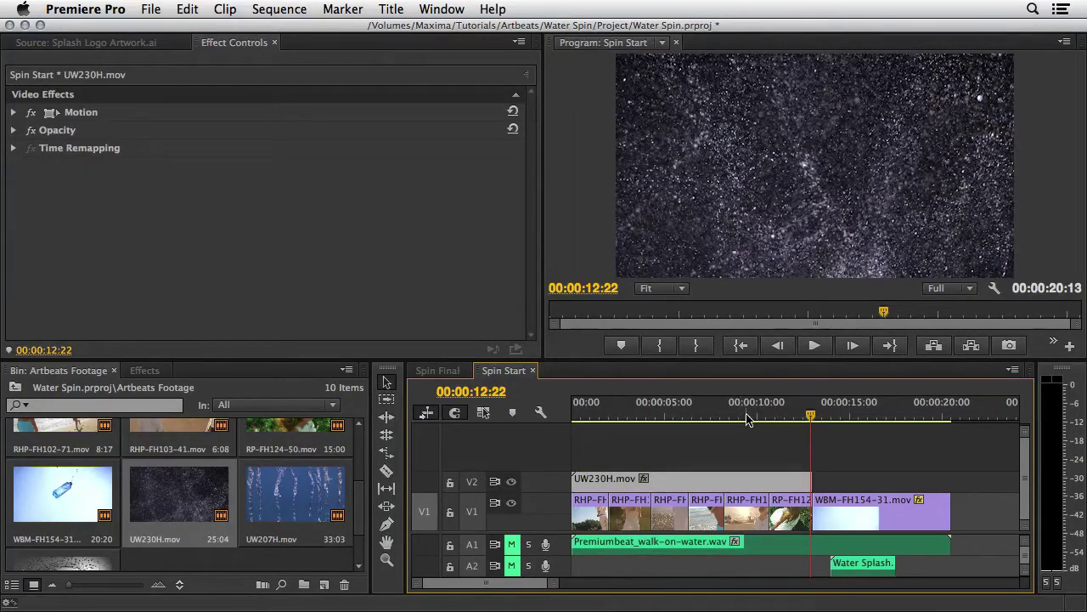
pyautogui.moveTo(759, 412); pyautogui.dragTo(594, 423)
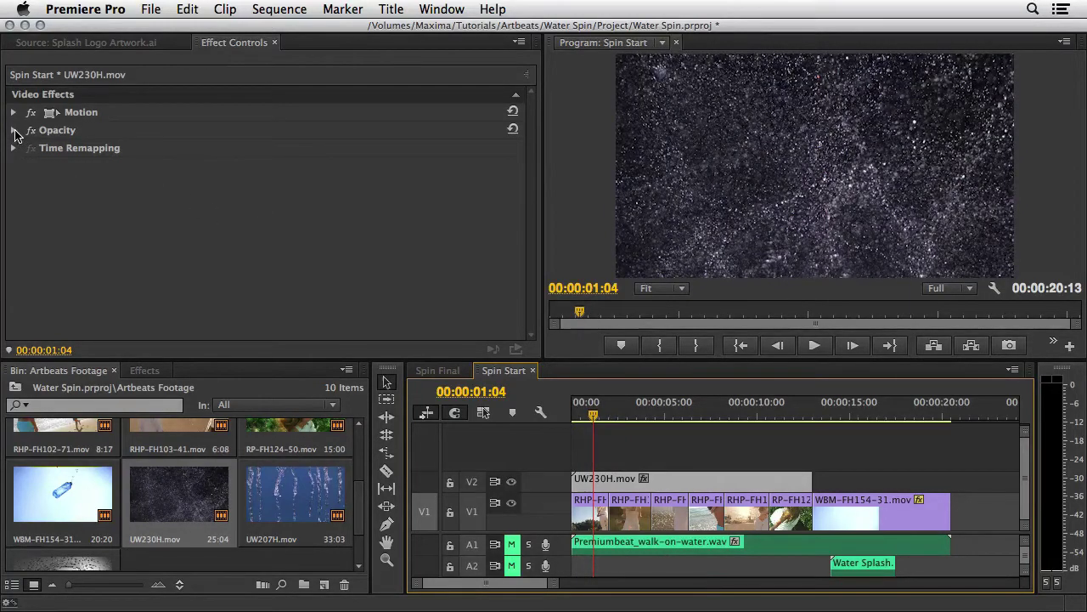
pyautogui.click(47, 71)
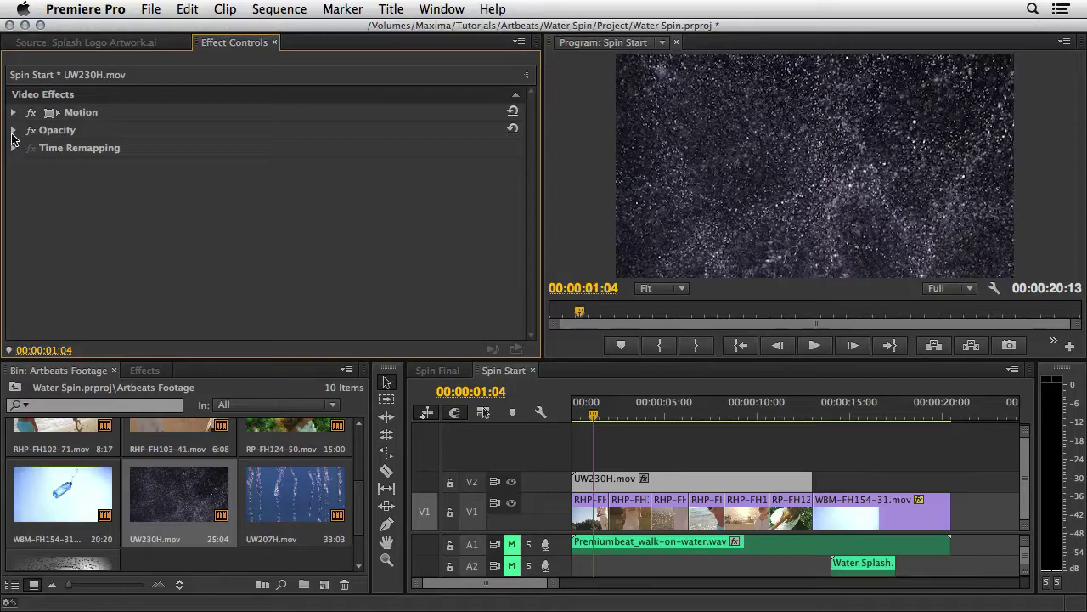
pyautogui.click(12, 131)
pyautogui.click(291, 167)
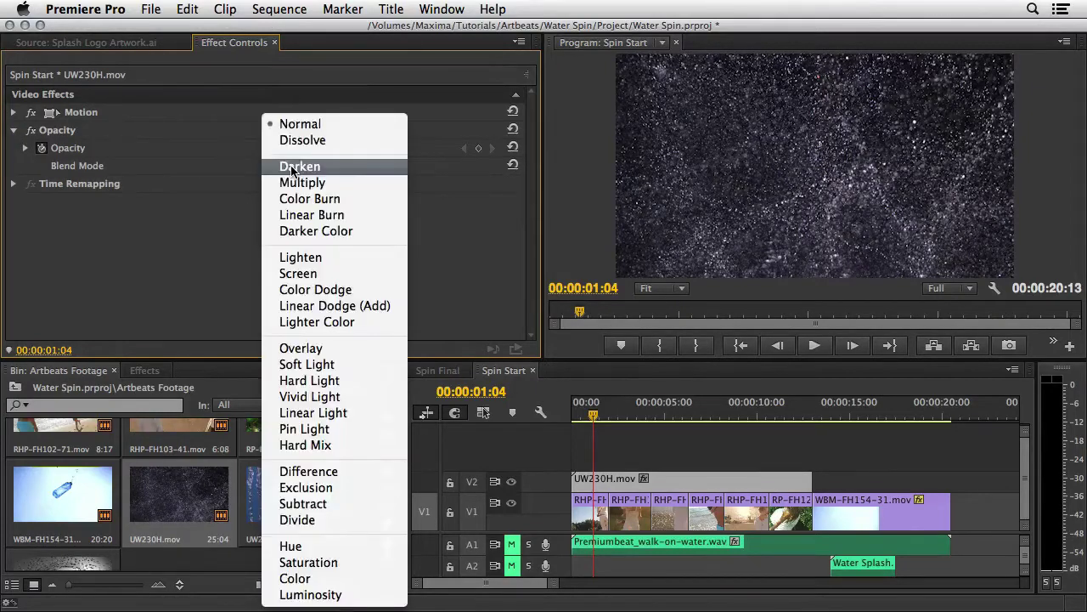
pyautogui.click(296, 273)
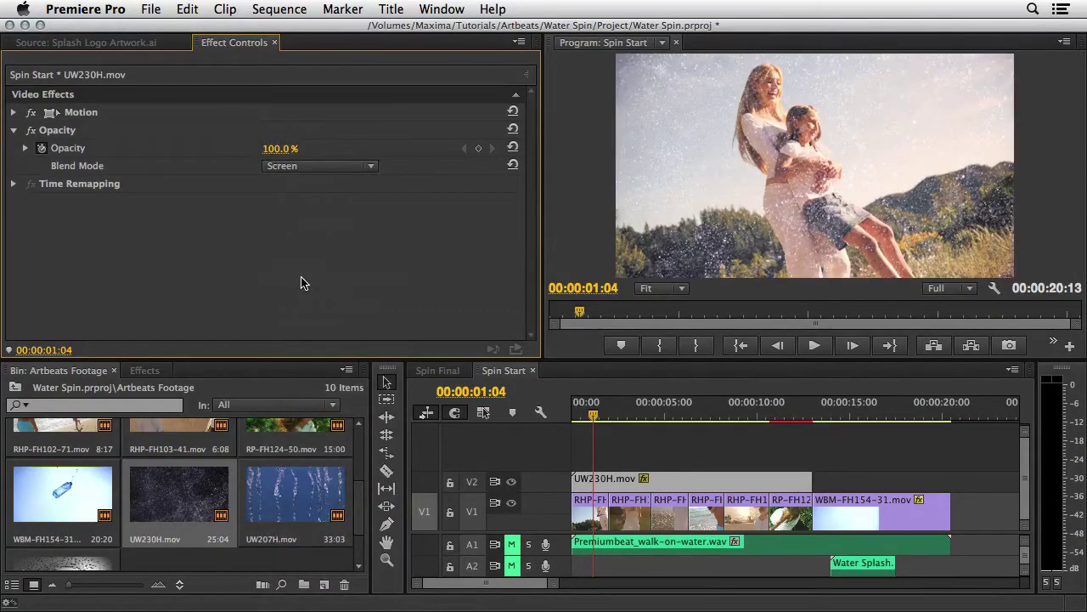
# - Set UW230H.mov's opacity to 60% and play back the blended result
pyautogui.click(281, 148)
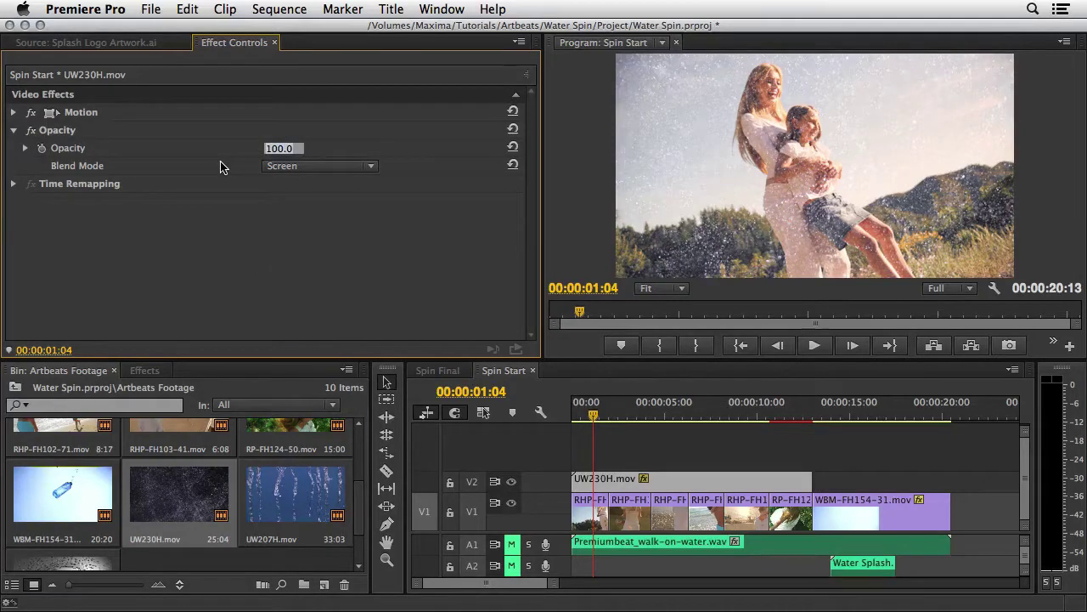
pyautogui.write('60')
pyautogui.press('Return')
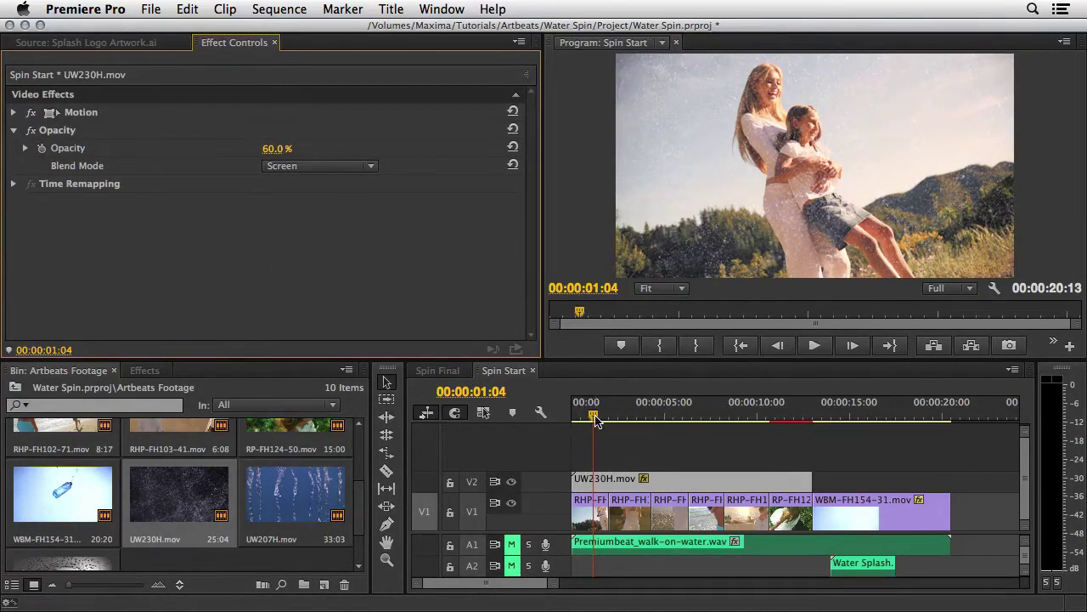
pyautogui.moveTo(597, 421); pyautogui.dragTo(560, 416)
pyautogui.press('space')
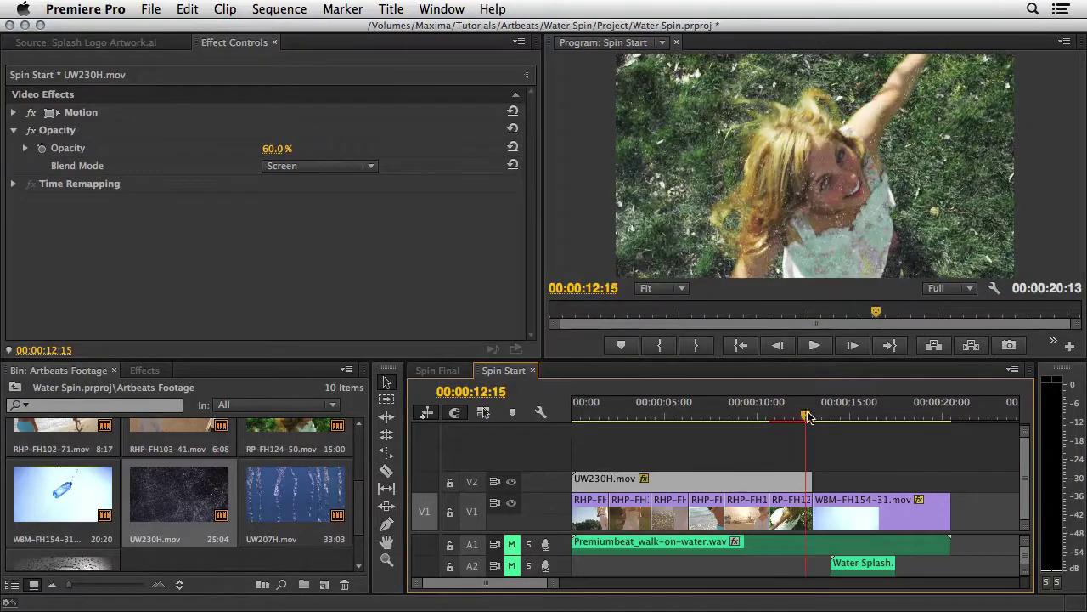
pyautogui.moveTo(806, 416); pyautogui.dragTo(552, 422)
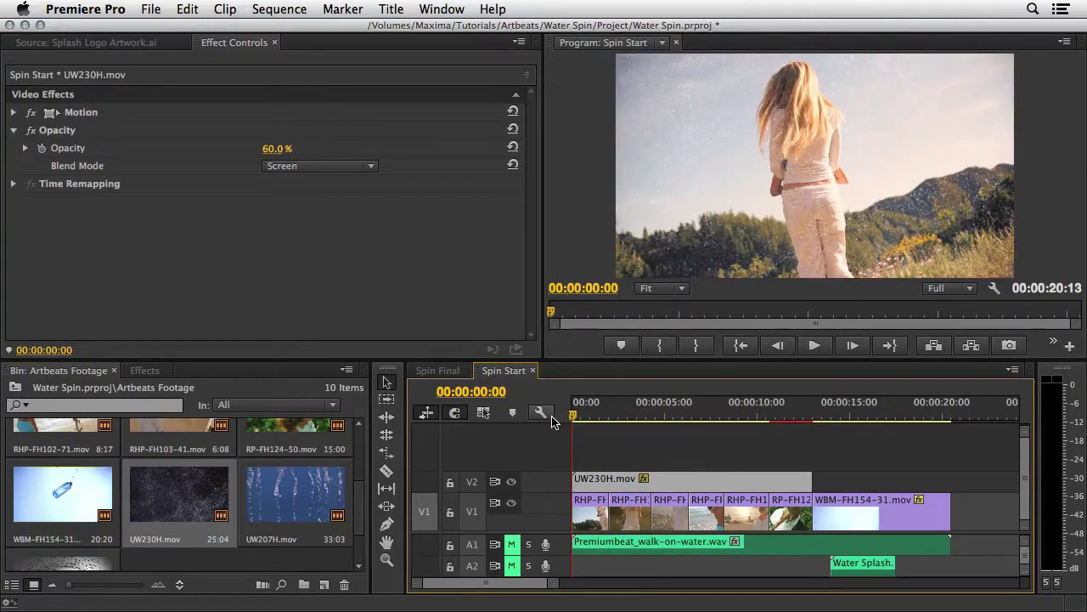
# - Preview UW207H.mov in the Source monitor and place it on a new V3 track
pyautogui.click(272, 510)
pyautogui.doubleClick(272, 510)
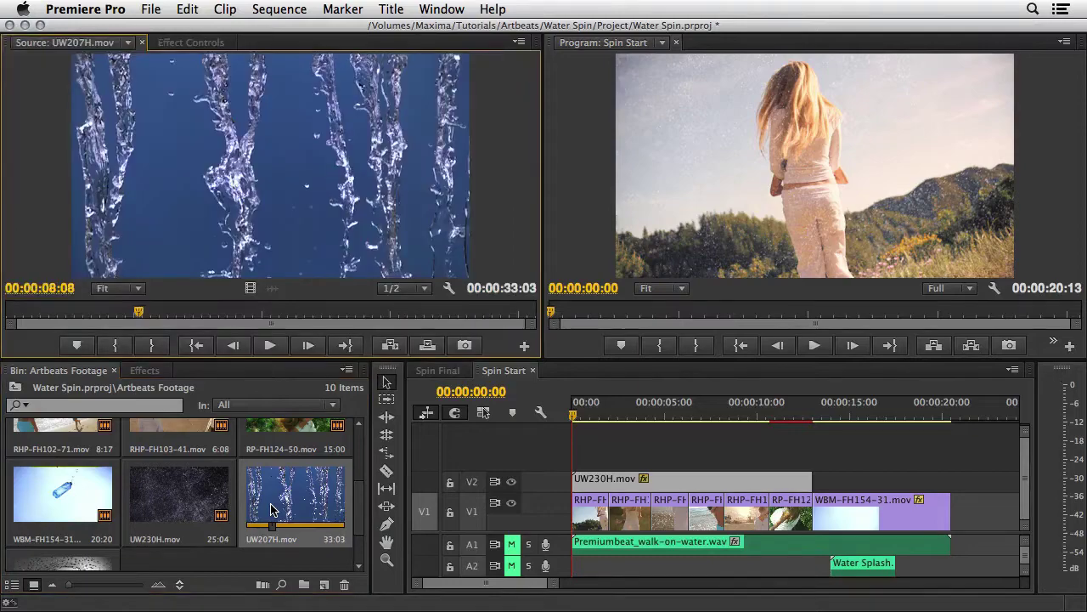
pyautogui.moveTo(136, 314); pyautogui.dragTo(5, 320)
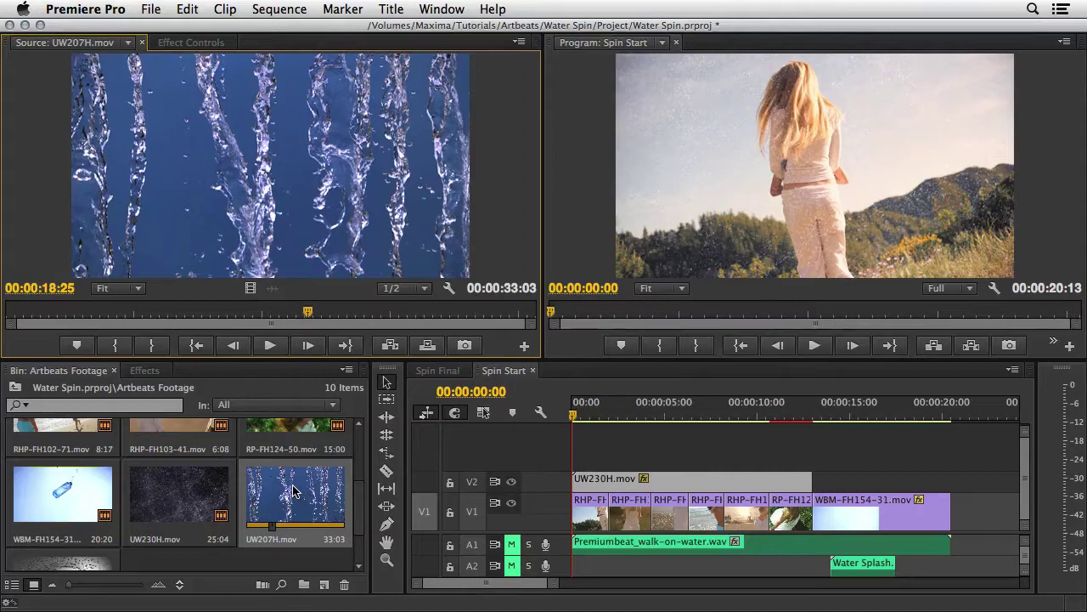
pyautogui.moveTo(291, 486); pyautogui.dragTo(574, 459)
# - Split UW207H.mov at about 13 seconds and delete the tail segment
pyautogui.press('c')
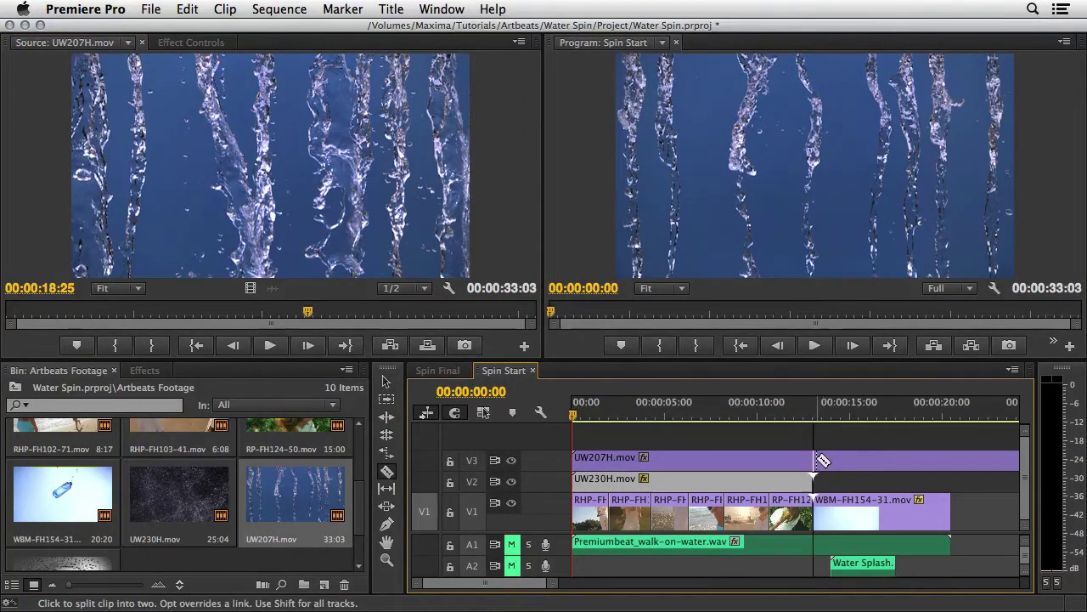
pyautogui.click(815, 459)
pyautogui.press('v')
pyautogui.click(823, 459)
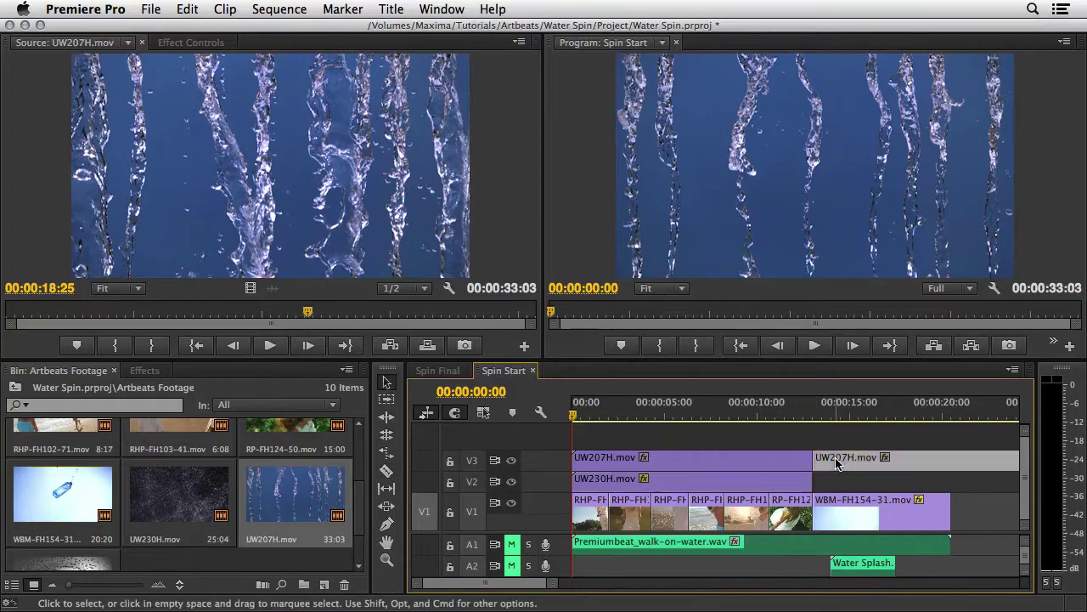
pyautogui.press('Delete')
# - Apply Ultra Key to UW207H.mov and sample the blue background as Key Color
pyautogui.click(668, 460)
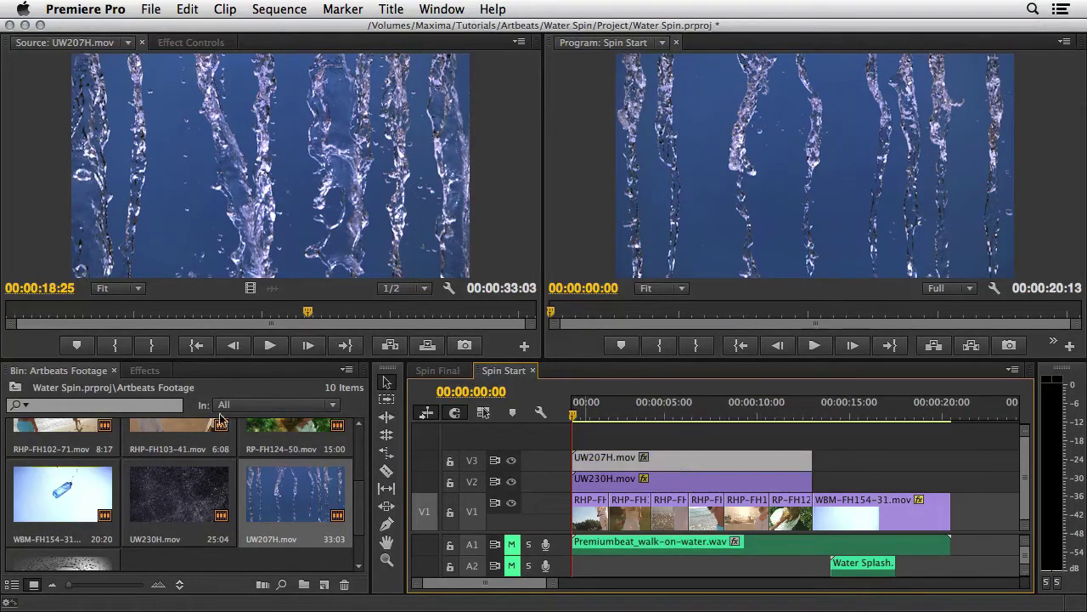
pyautogui.click(145, 371)
pyautogui.click(15, 391)
pyautogui.write('ultra')
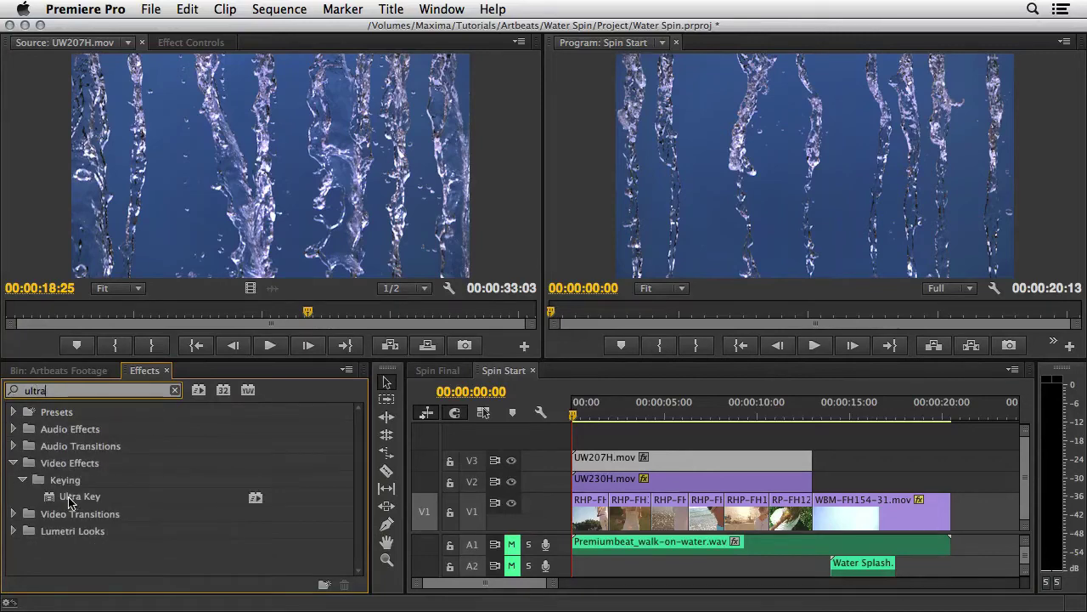
pyautogui.moveTo(68, 502); pyautogui.dragTo(603, 461)
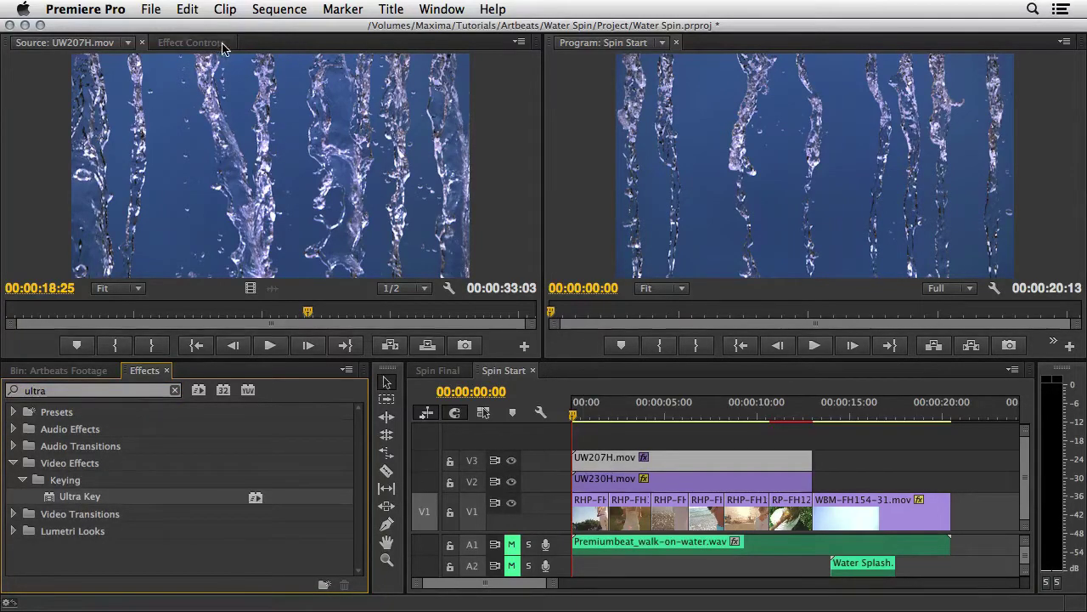
pyautogui.click(190, 42)
pyautogui.moveTo(291, 218); pyautogui.dragTo(693, 207)
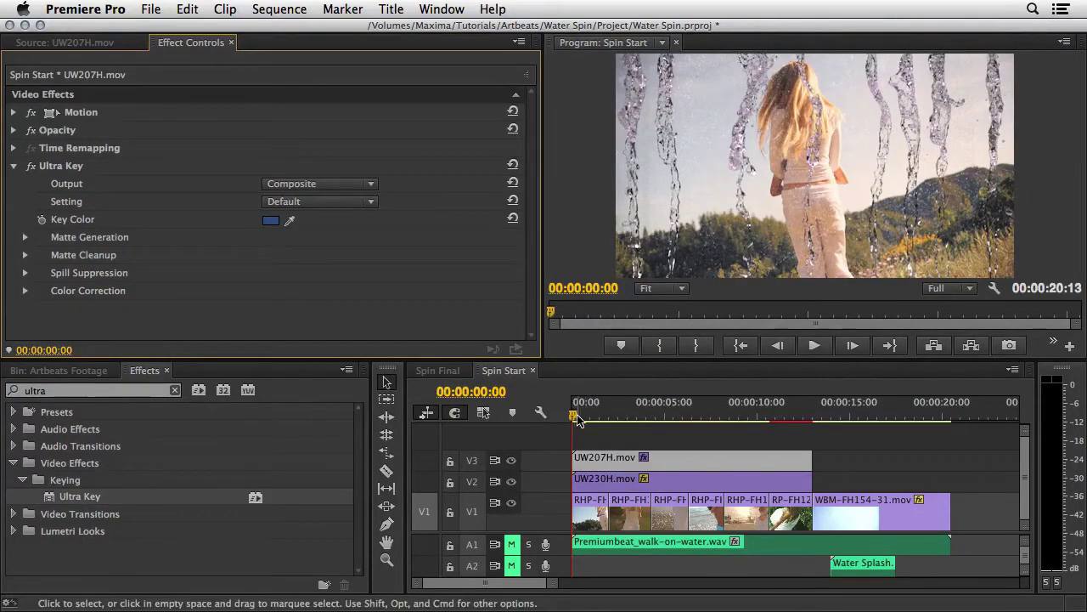
pyautogui.moveTo(575, 414); pyautogui.dragTo(585, 416)
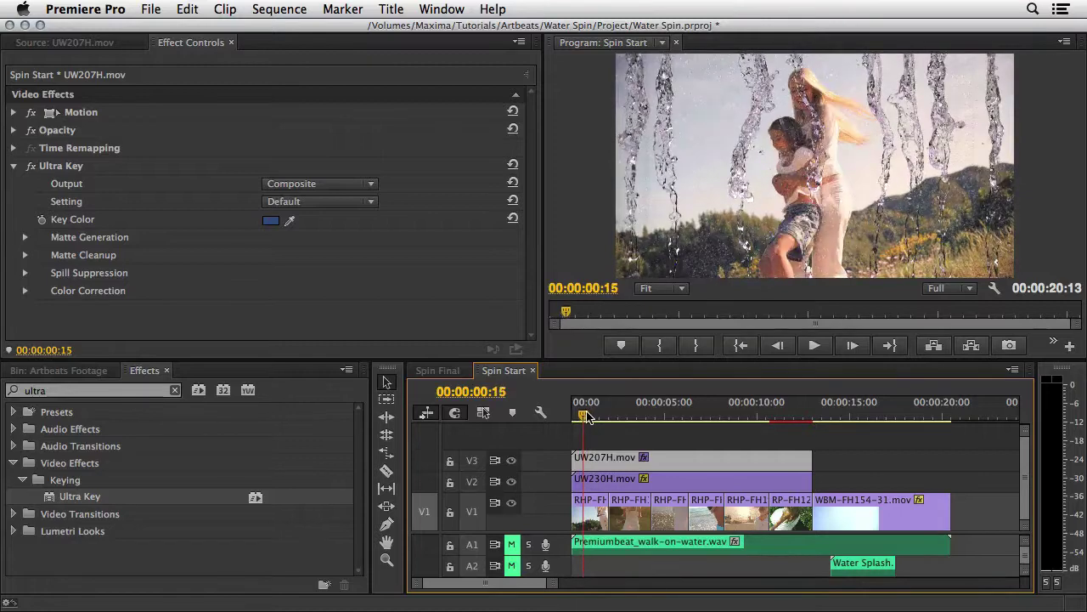
pyautogui.click(14, 166)
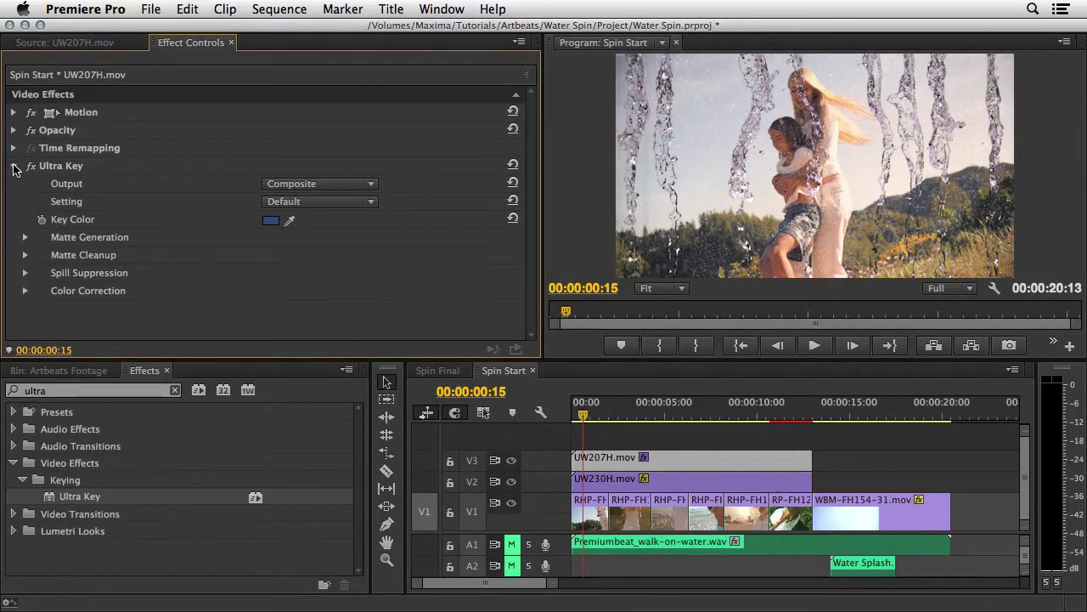
pyautogui.click(53, 393)
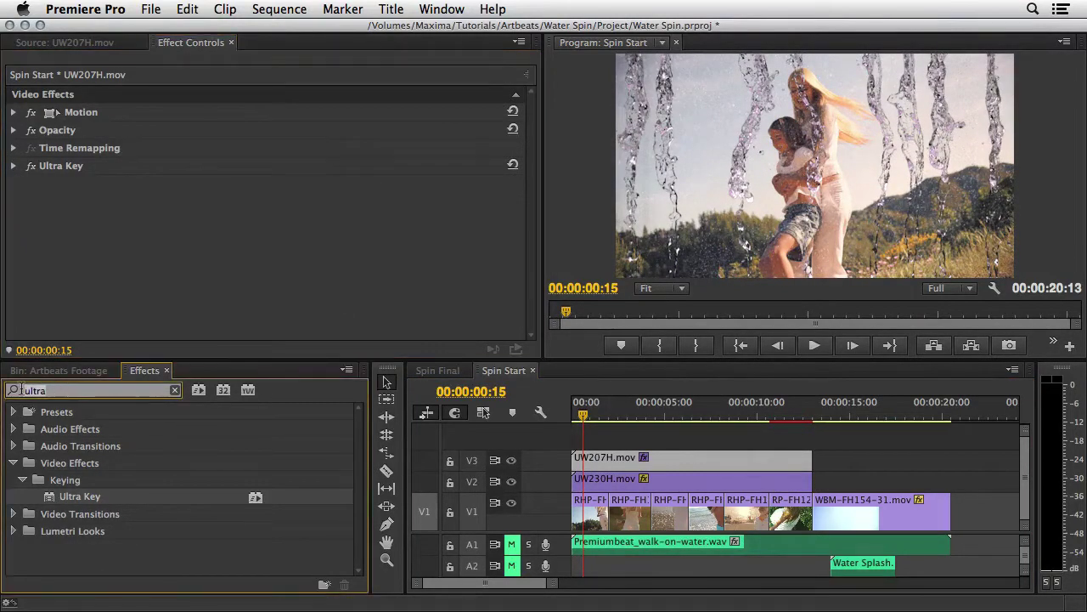
# - Search Effects for 'fast c' and apply Fast Color Corrector to UW207H.mov
pyautogui.moveTo(11, 390); pyautogui.dragTo(49, 390)
pyautogui.write('fast')
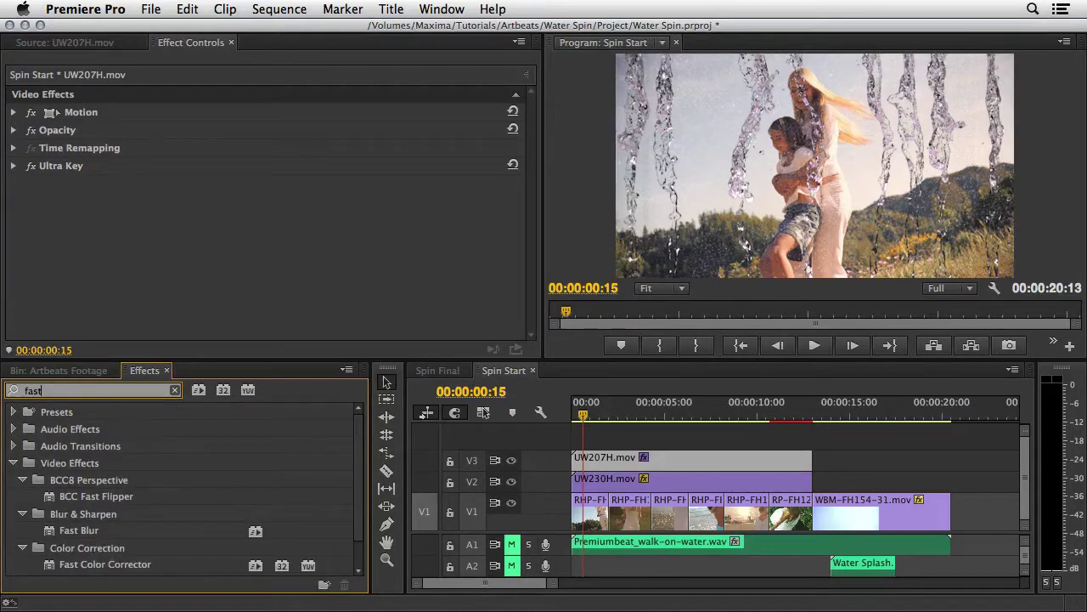
pyautogui.write(' c')
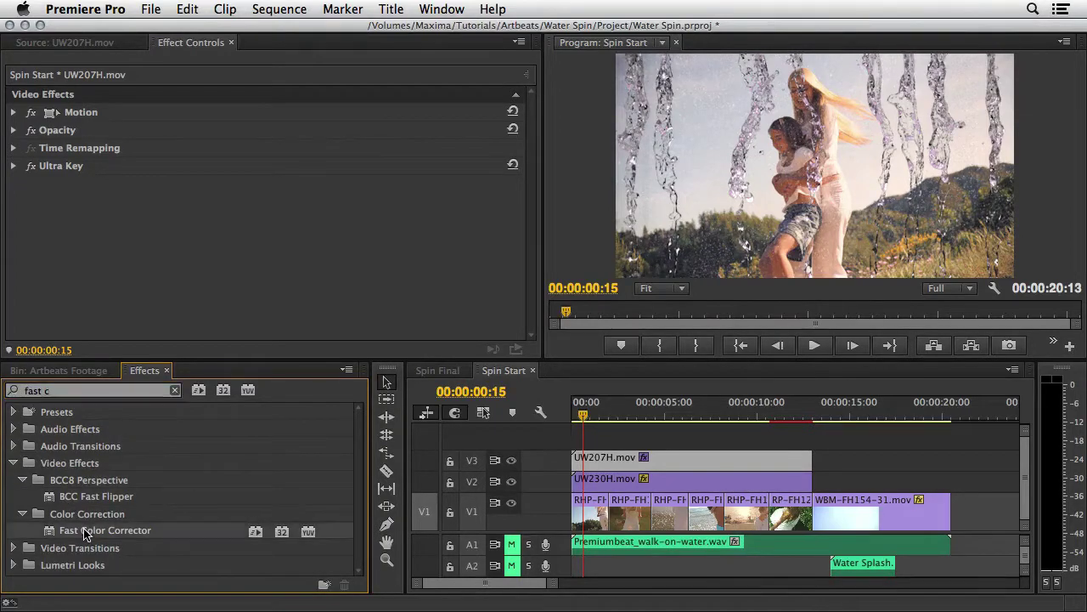
pyautogui.moveTo(110, 256); pyautogui.dragTo(109, 255)
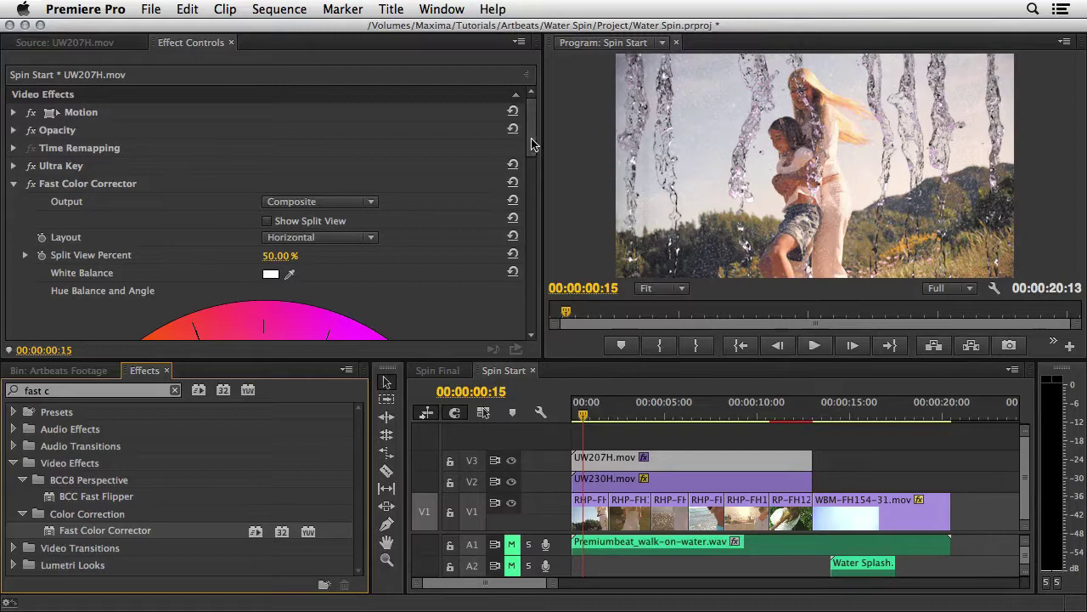
pyautogui.moveTo(531, 140); pyautogui.dragTo(532, 289)
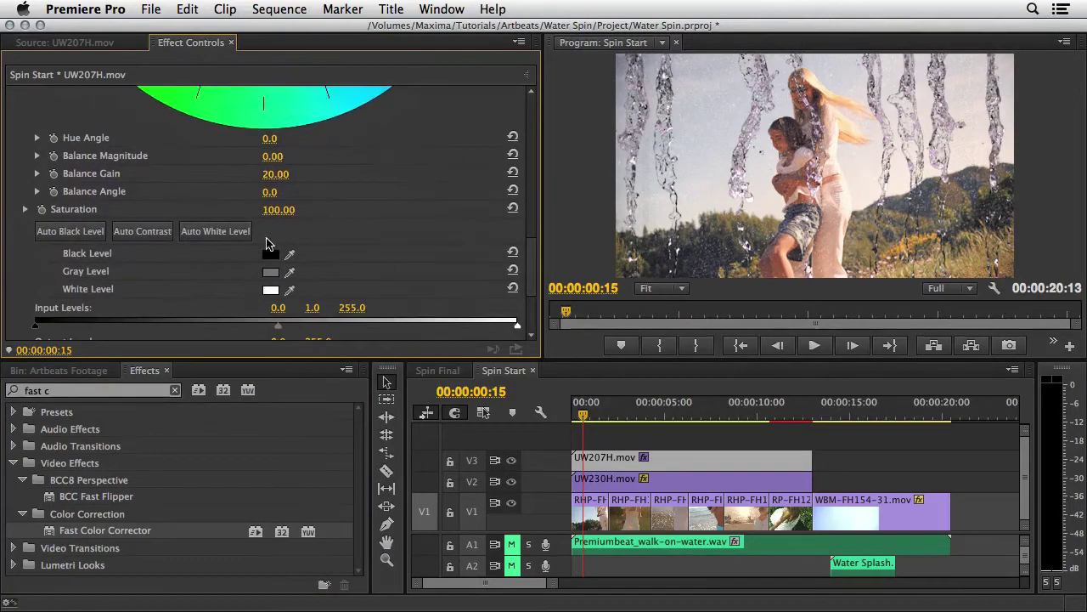
# - Set the Fast Color Corrector Saturation to 35, collapse the effect, and check the grade
pyautogui.click(275, 209)
pyautogui.write('72')
pyautogui.press('Return')
pyautogui.moveTo(270, 209); pyautogui.dragTo(297, 209)
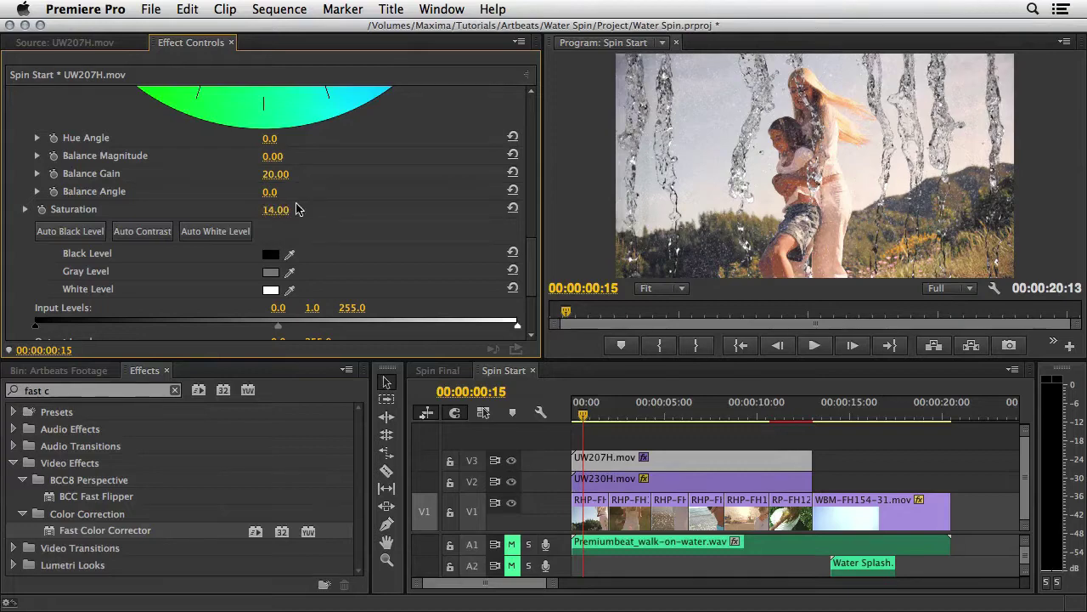
pyautogui.click(283, 204)
pyautogui.write('35')
pyautogui.press('Return')
pyautogui.moveTo(532, 264); pyautogui.dragTo(531, 119)
pyautogui.click(13, 148)
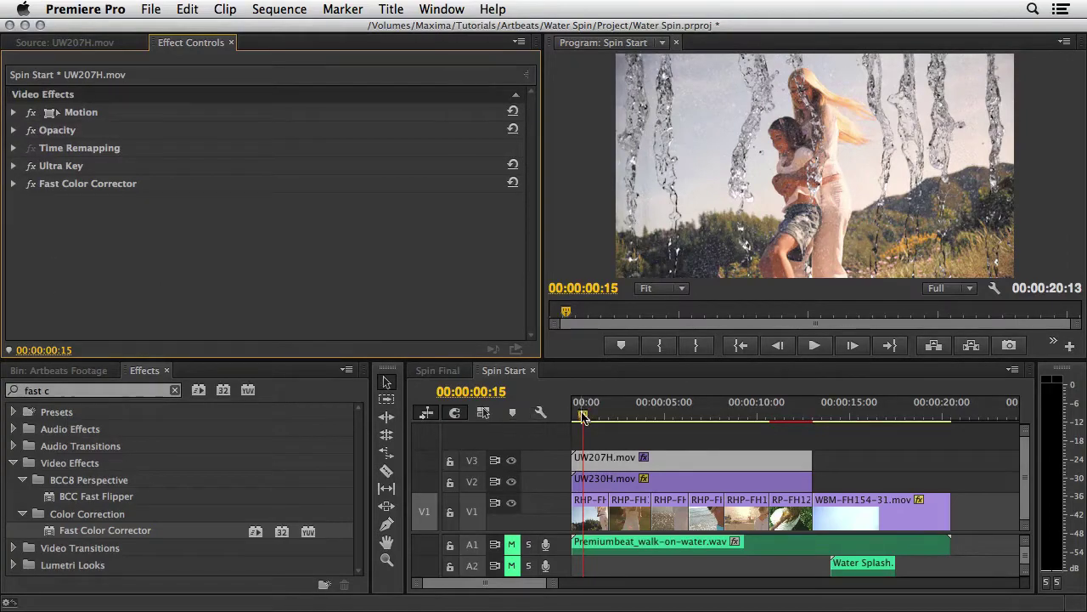
pyautogui.moveTo(583, 417); pyautogui.dragTo(713, 421)
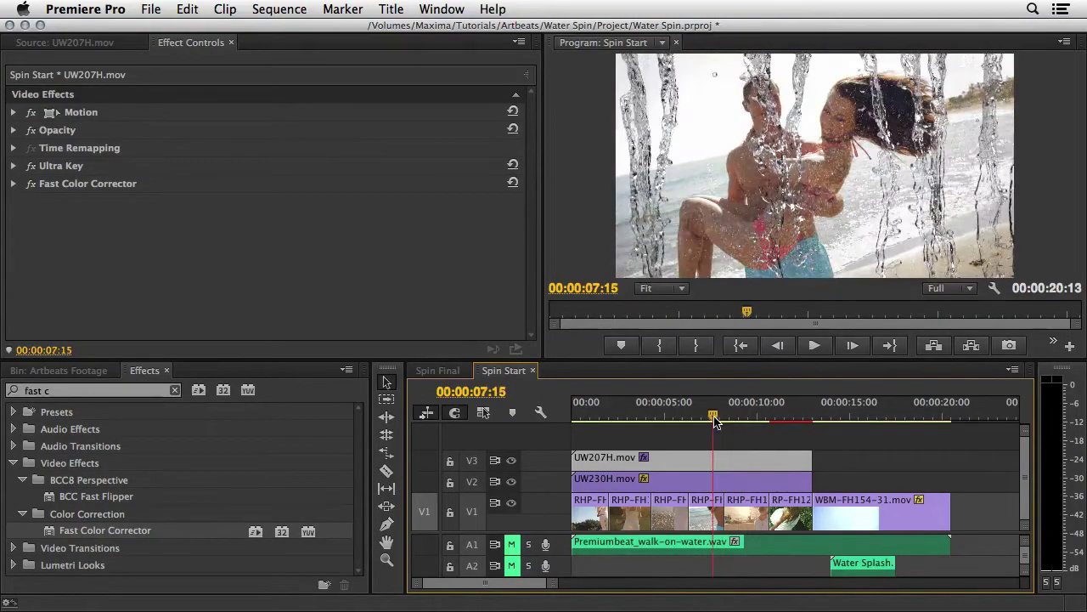
# - Apply Spherize to UW207H.mov on V3 and set its Radius to 1000
pyautogui.click(70, 393)
pyautogui.write('spher')
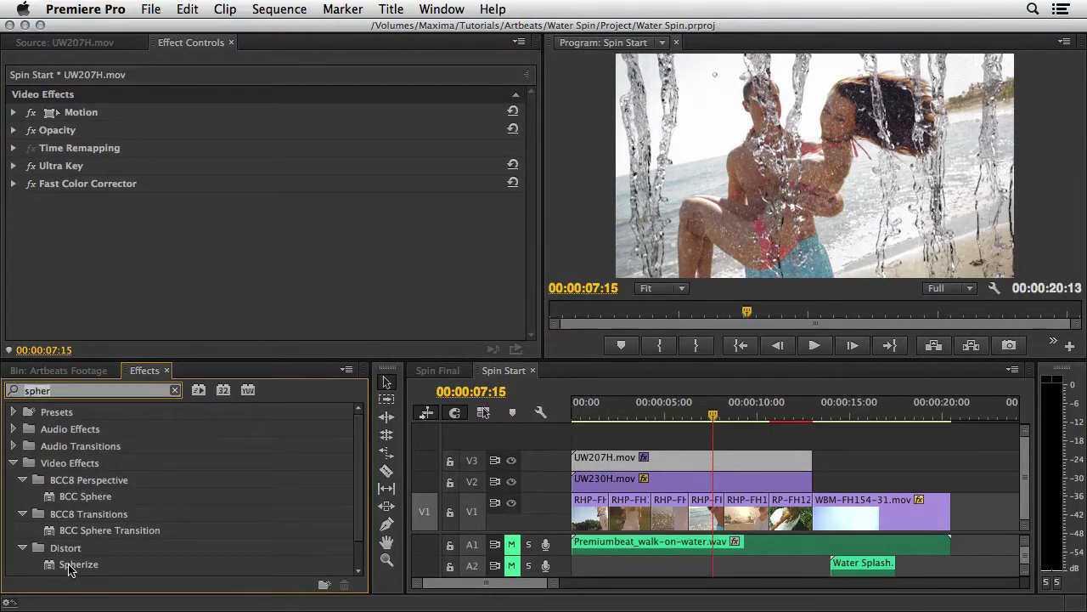
pyautogui.moveTo(70, 564); pyautogui.dragTo(597, 459)
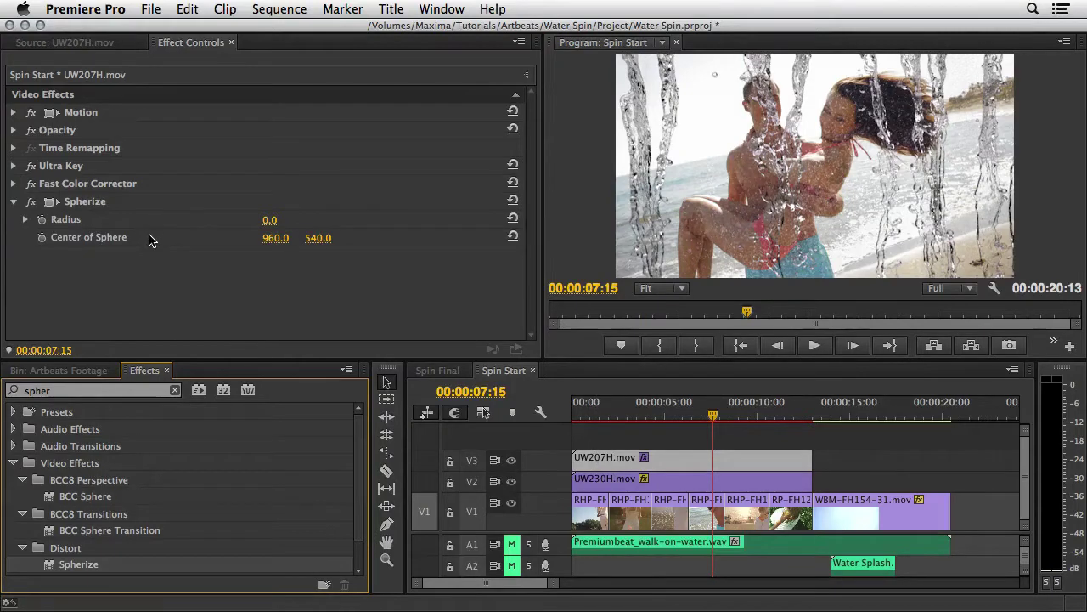
pyautogui.moveTo(269, 222); pyautogui.dragTo(399, 221)
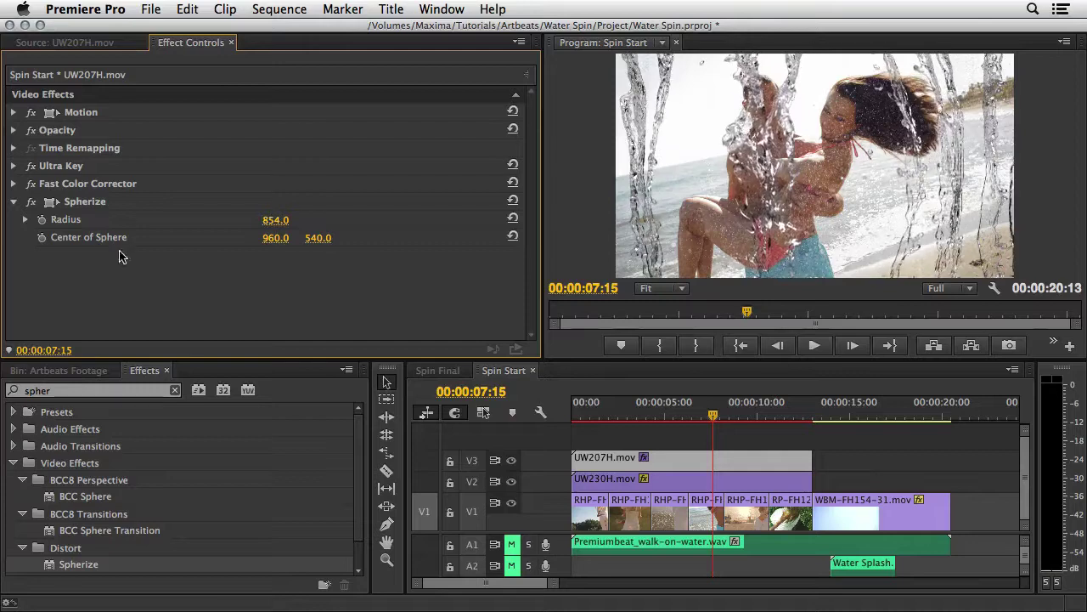
pyautogui.click(279, 219)
pyautogui.write('1000')
pyautogui.press('Return')
# - Move the Spherize Center of Sphere to 960, 215 and return to the sequence start
pyautogui.click(97, 201)
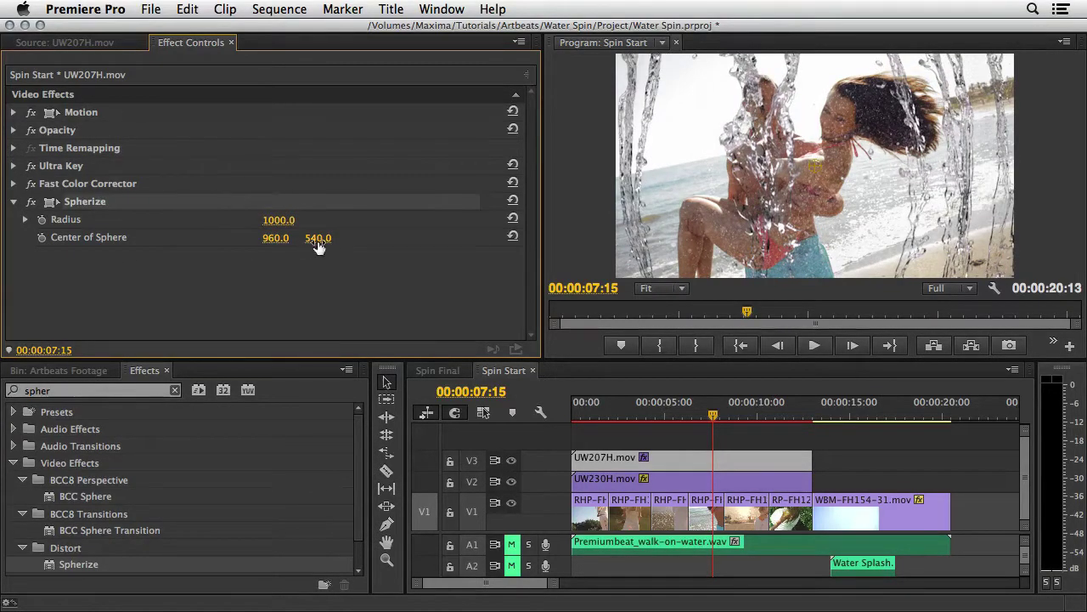
pyautogui.moveTo(318, 239); pyautogui.dragTo(252, 238)
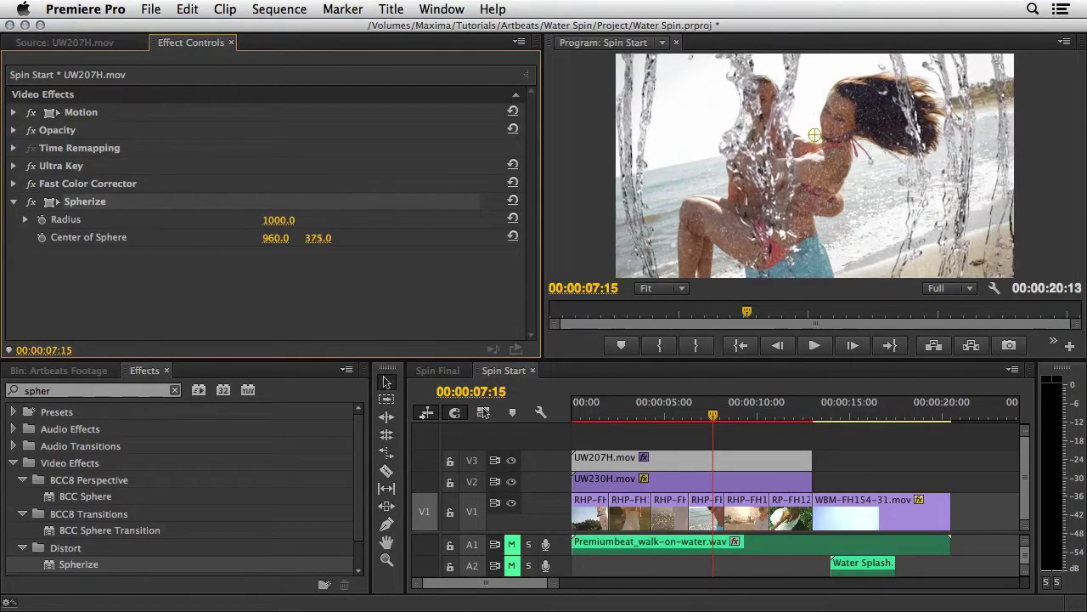
pyautogui.moveTo(317, 239); pyautogui.dragTo(266, 239)
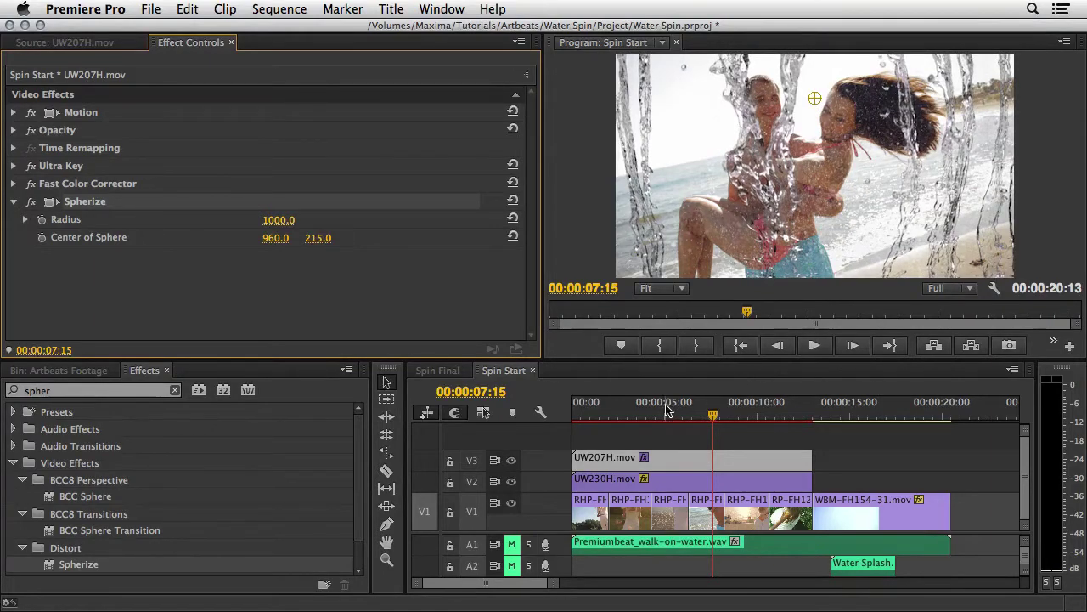
pyautogui.moveTo(705, 414); pyautogui.dragTo(548, 413)
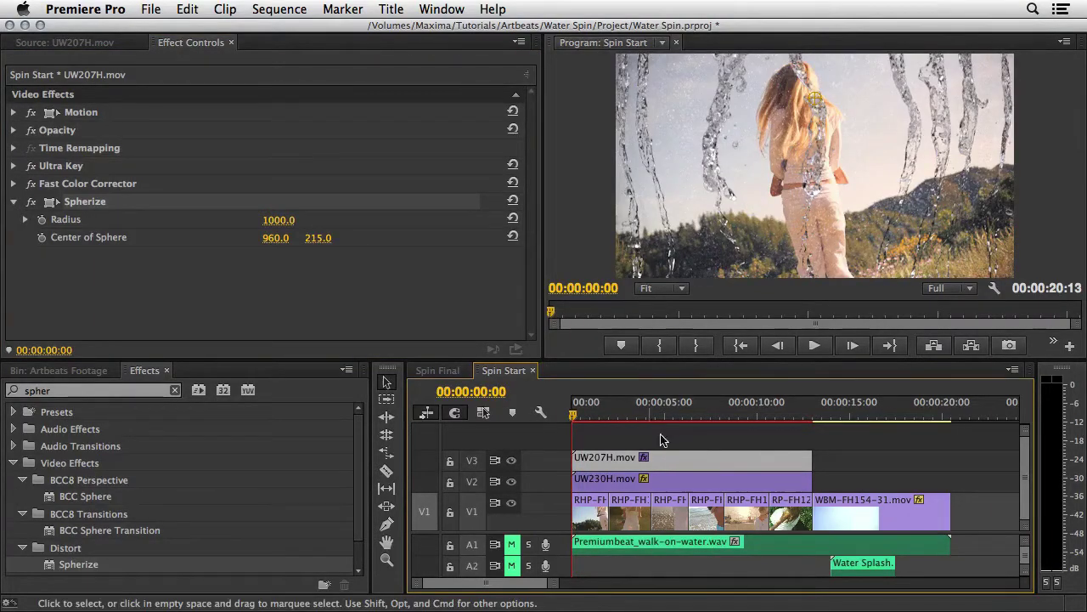
# - Preview Spin Start, set Program monitor resolution to 1/2, and replay from the start
pyautogui.press('space')
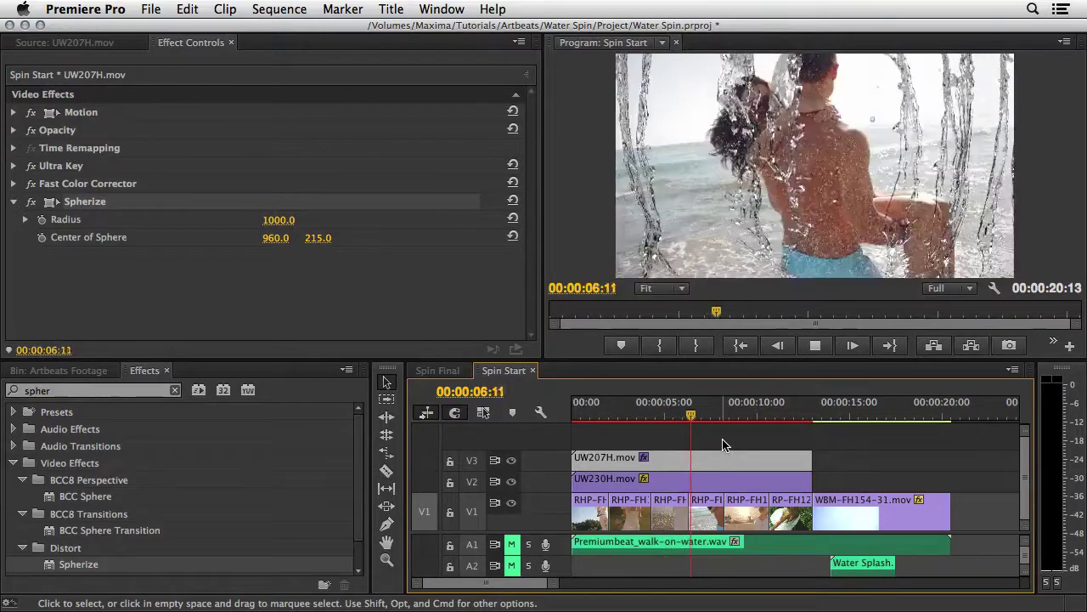
pyautogui.press('space')
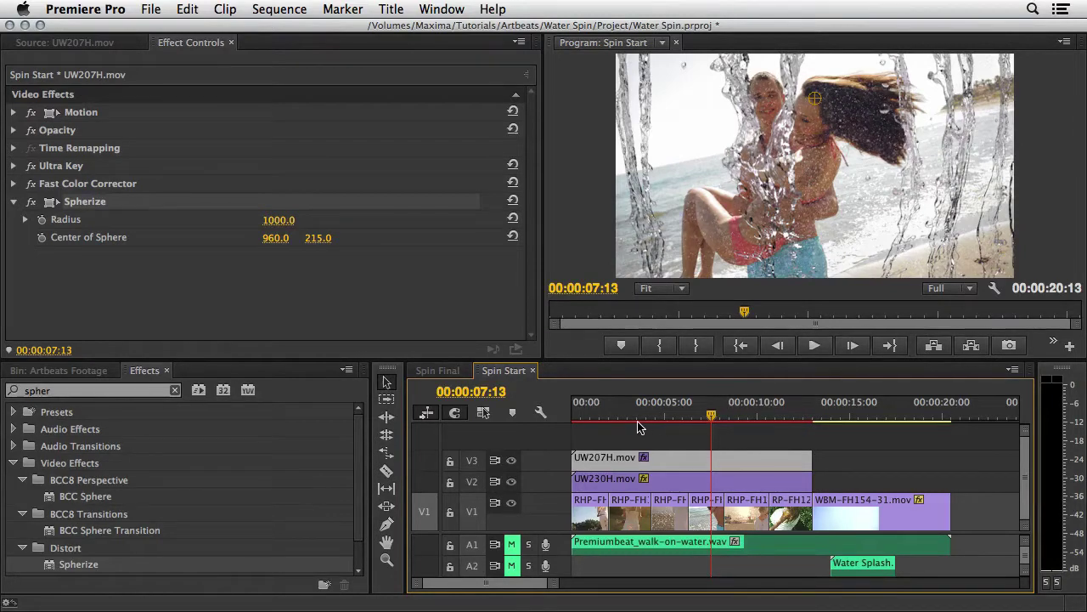
pyautogui.click(960, 288)
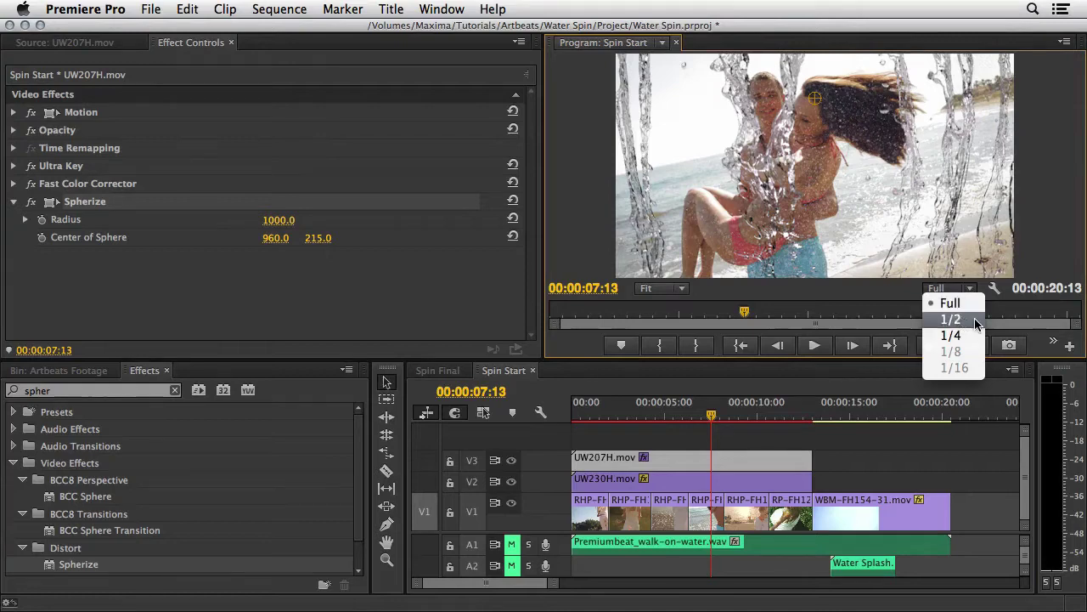
pyautogui.click(976, 323)
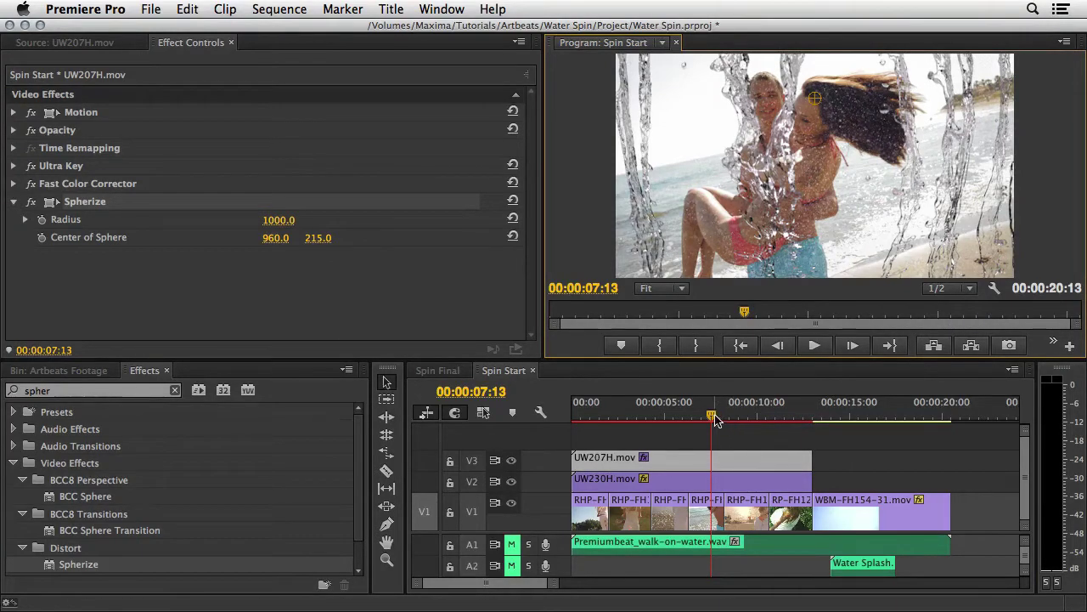
pyautogui.click(739, 347)
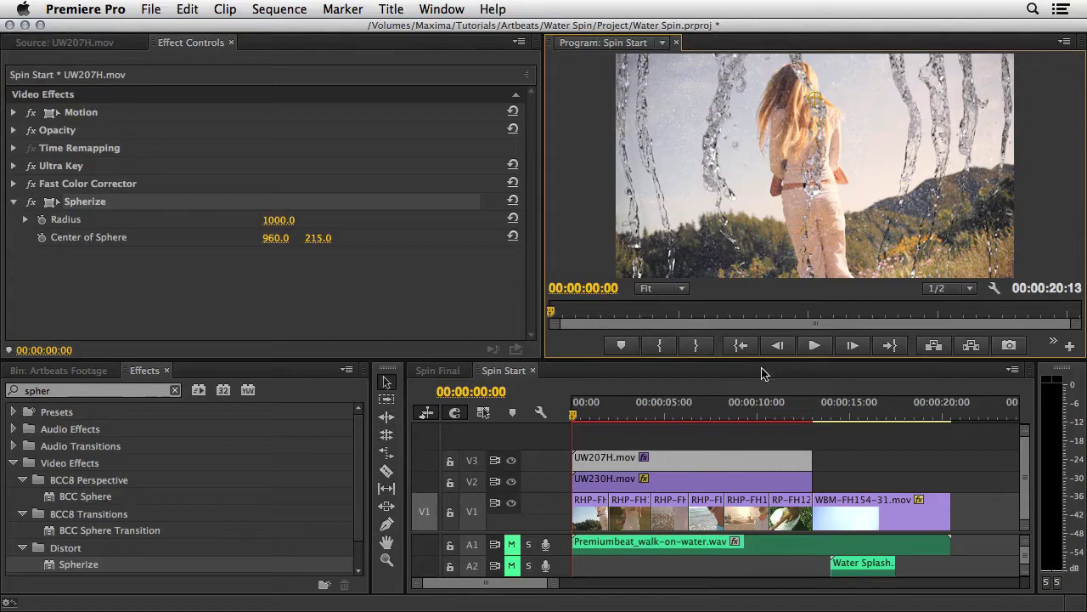
pyautogui.click(813, 346)
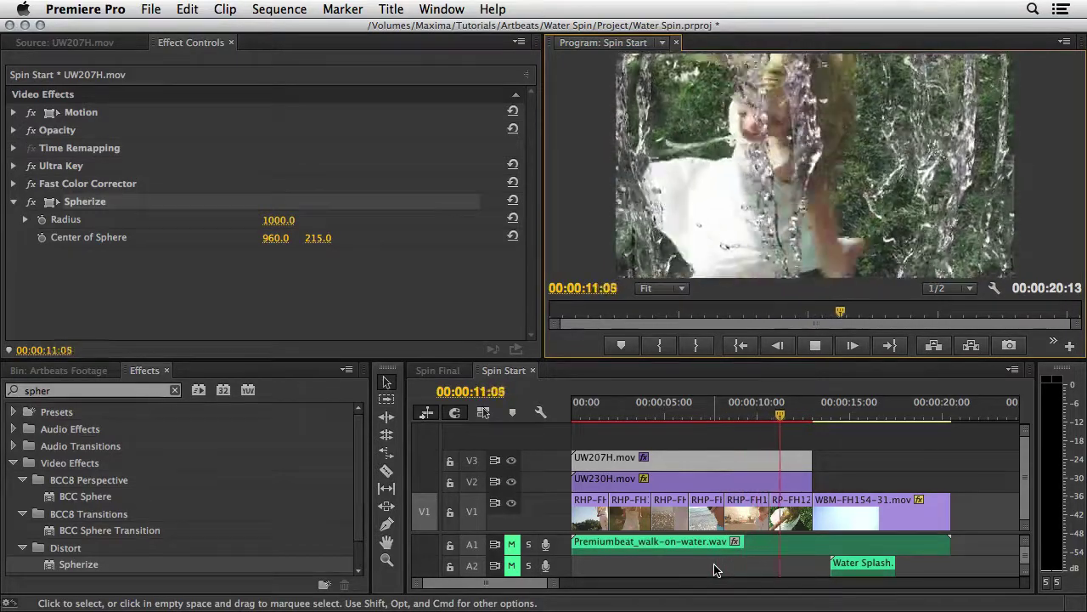
pyautogui.click(815, 345)
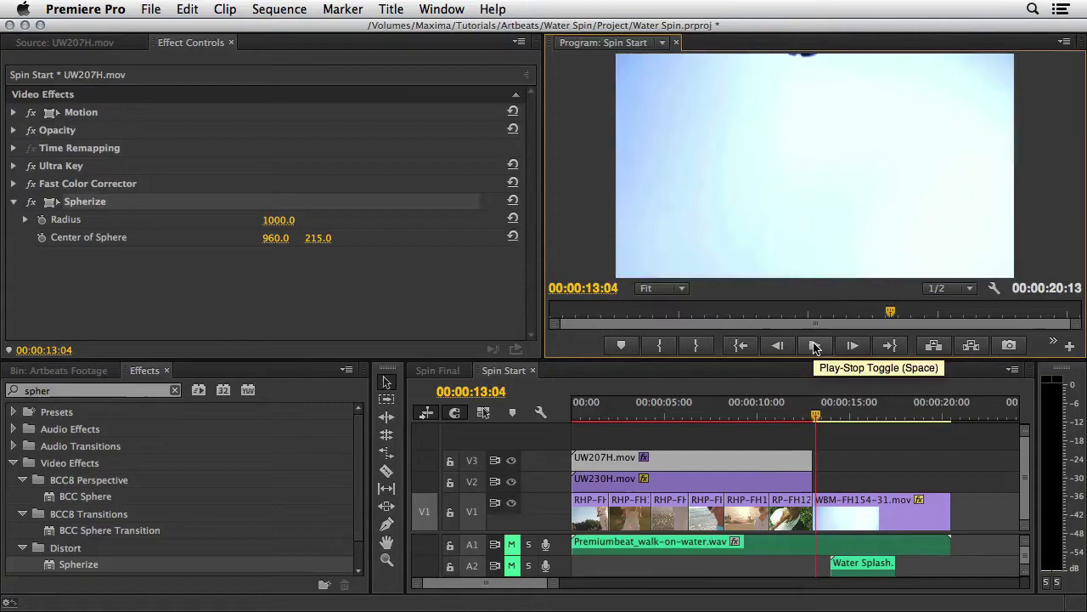
# - Return the playhead to the start, deselect Spherize, and show the Artbeats Footage bin
pyautogui.moveTo(813, 414); pyautogui.dragTo(560, 421)
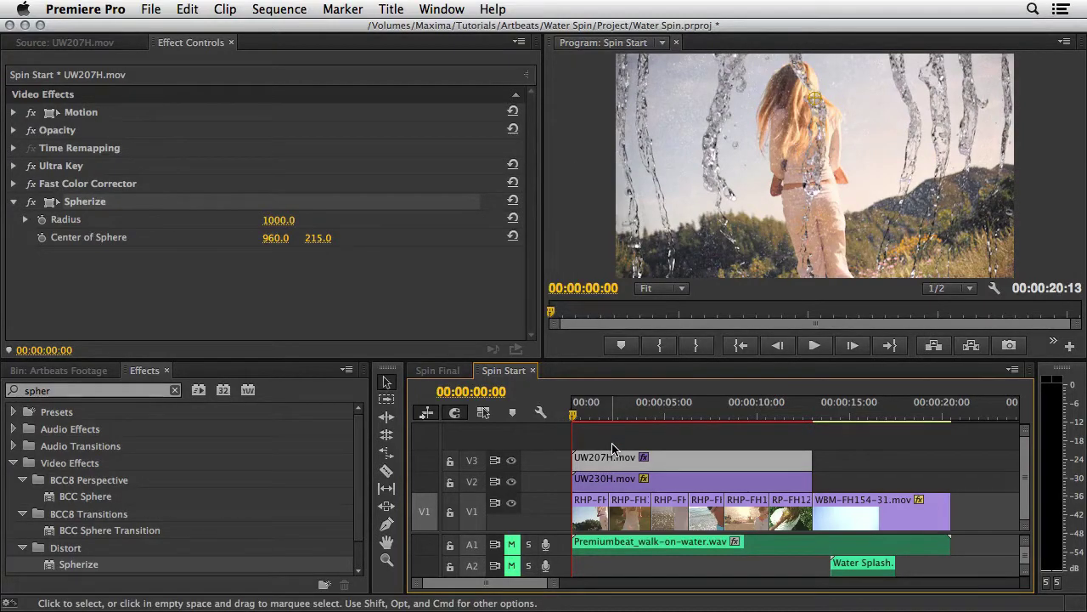
pyautogui.click(423, 308)
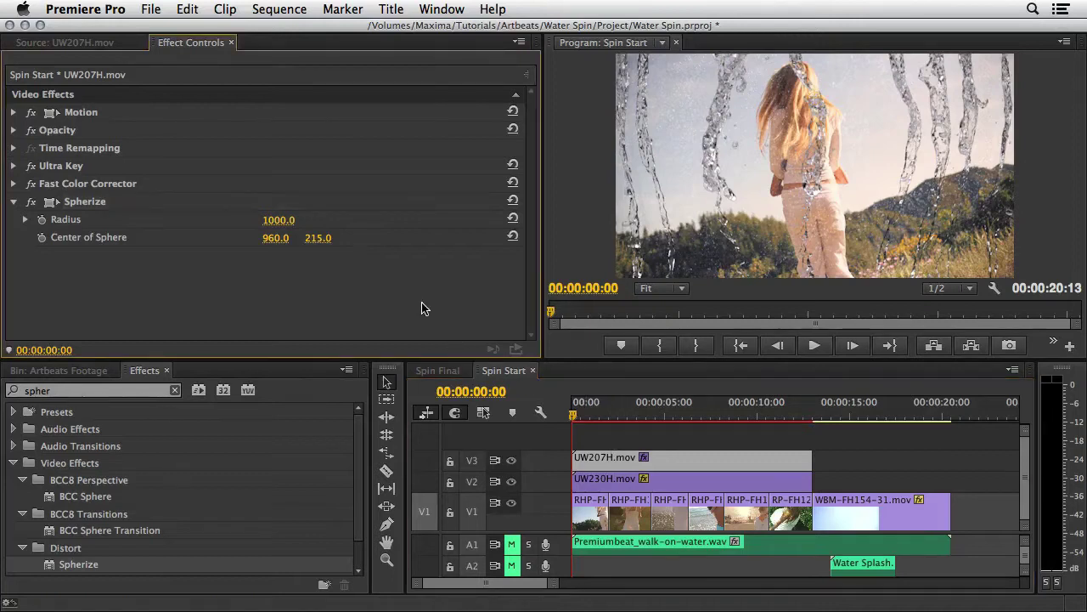
pyautogui.click(100, 376)
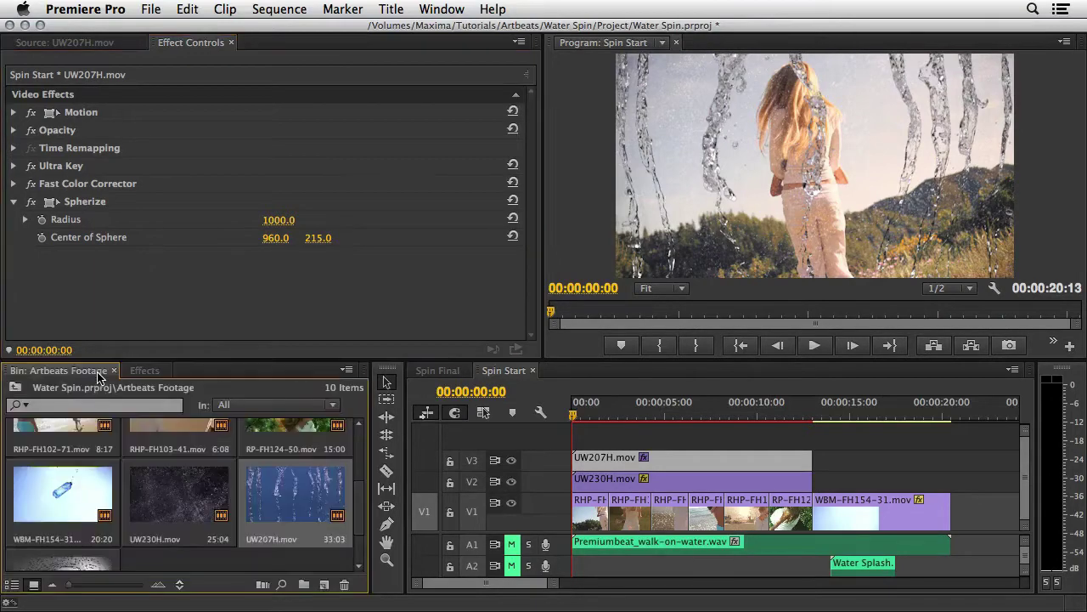
# - Create a new Color Matte from the project root with 1920x1080 video settings
pyautogui.click(15, 387)
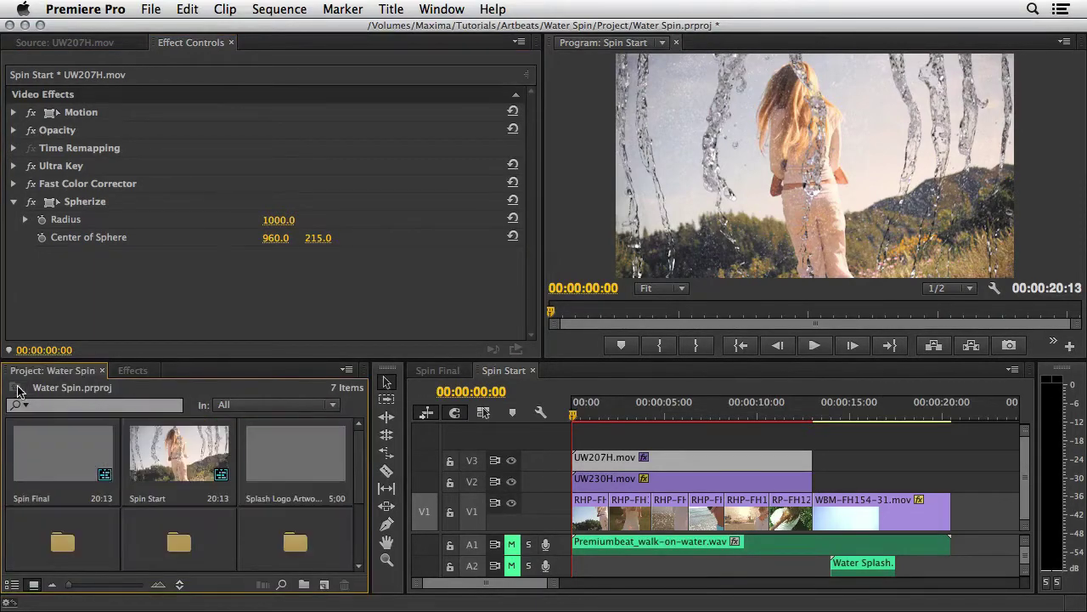
pyautogui.click(323, 585)
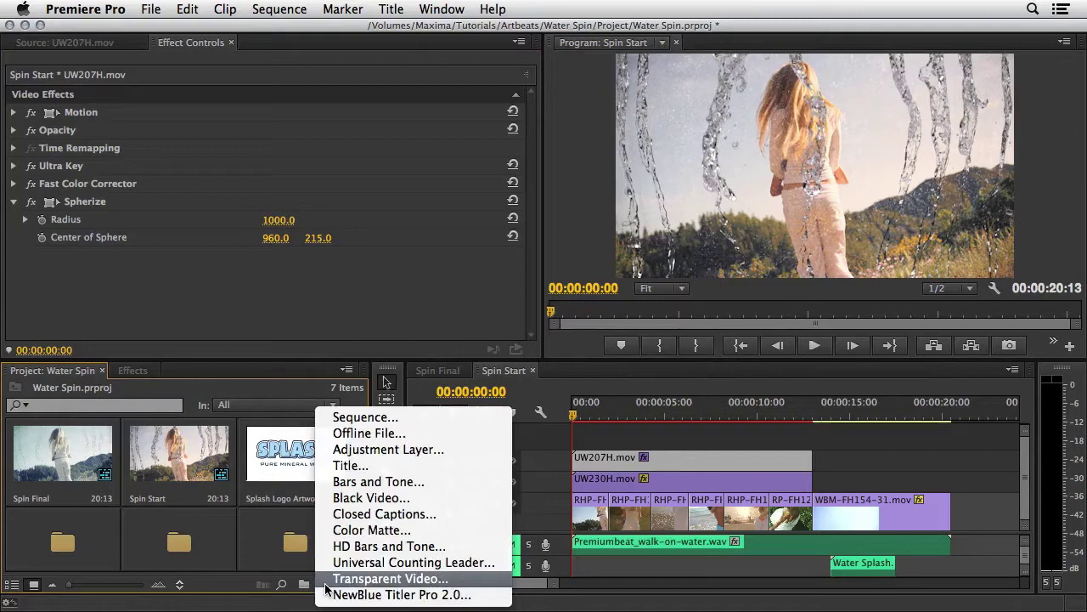
pyautogui.click(352, 528)
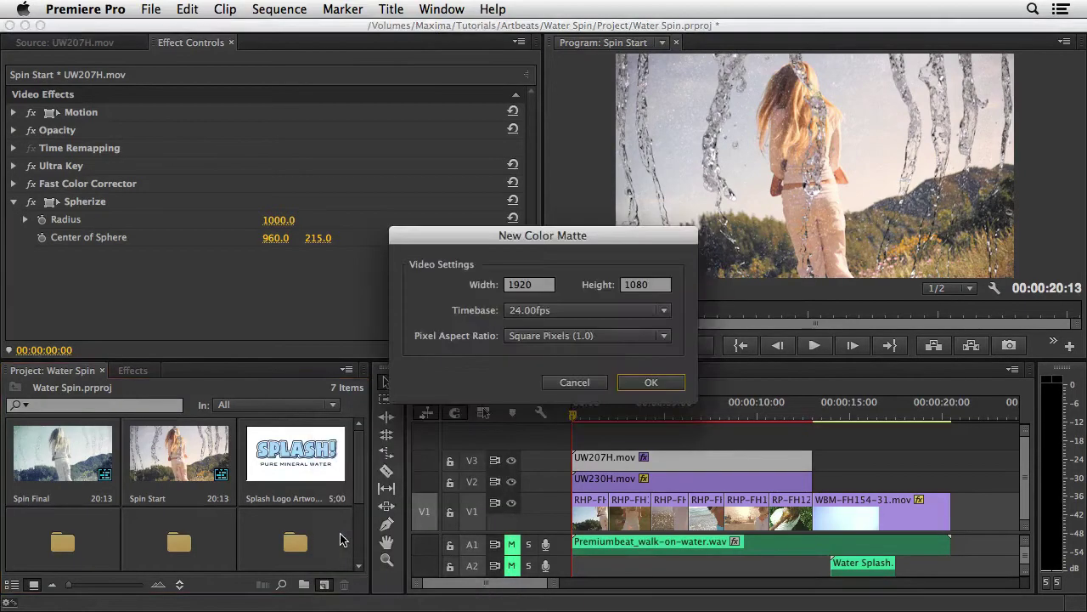
pyautogui.click(672, 384)
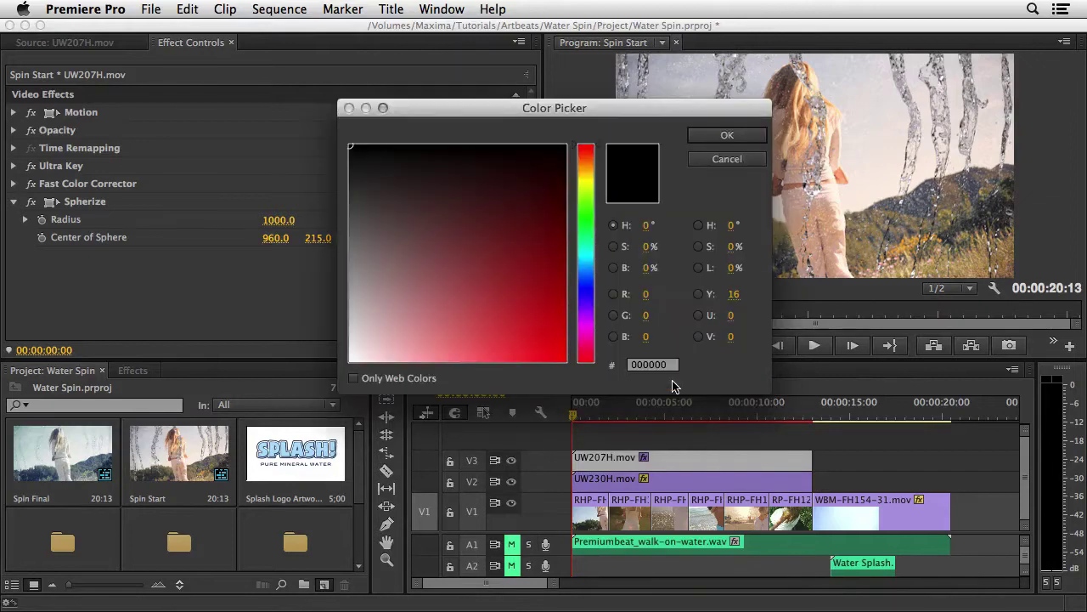
# - Set the matte colour to RGB 50, 120, 170 (#3278AA) and confirm
pyautogui.moveTo(666, 109); pyautogui.dragTo(480, 101)
pyautogui.click(462, 289)
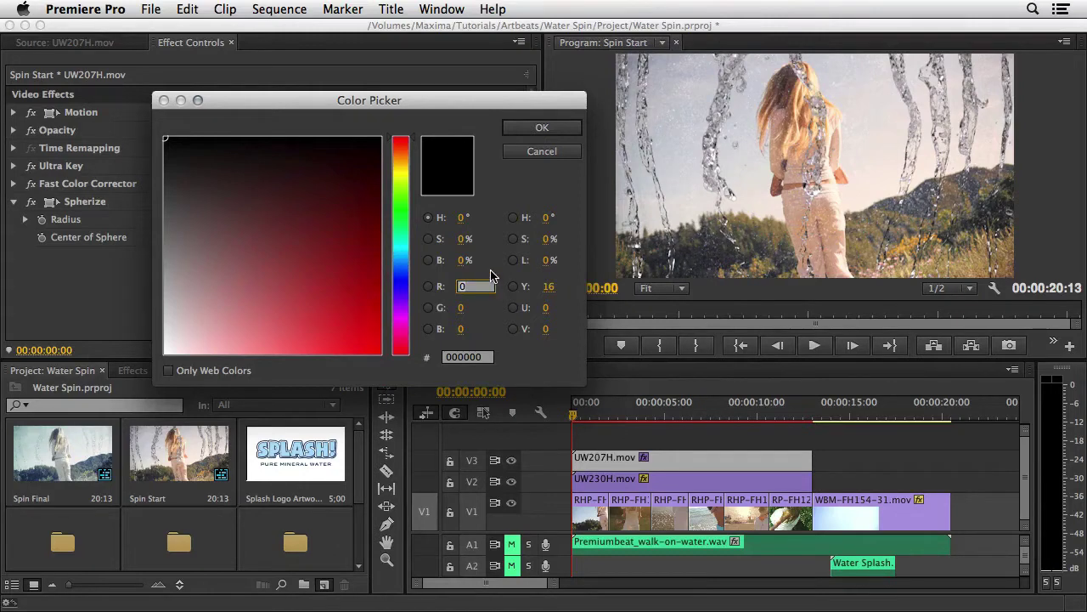
pyautogui.write('50')
pyautogui.press('Tab')
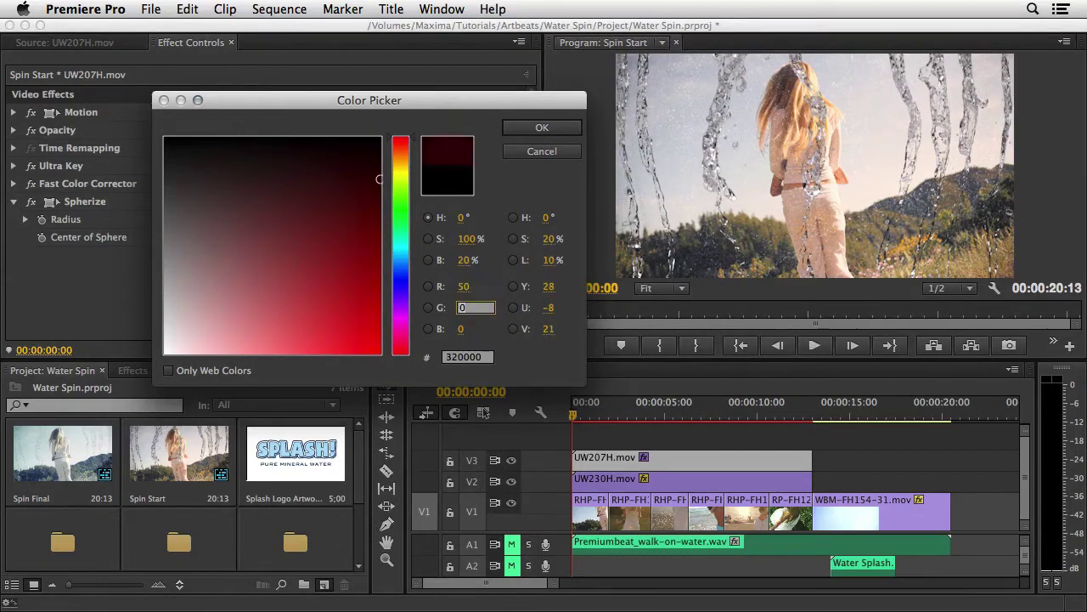
pyautogui.write('120')
pyautogui.press('Tab')
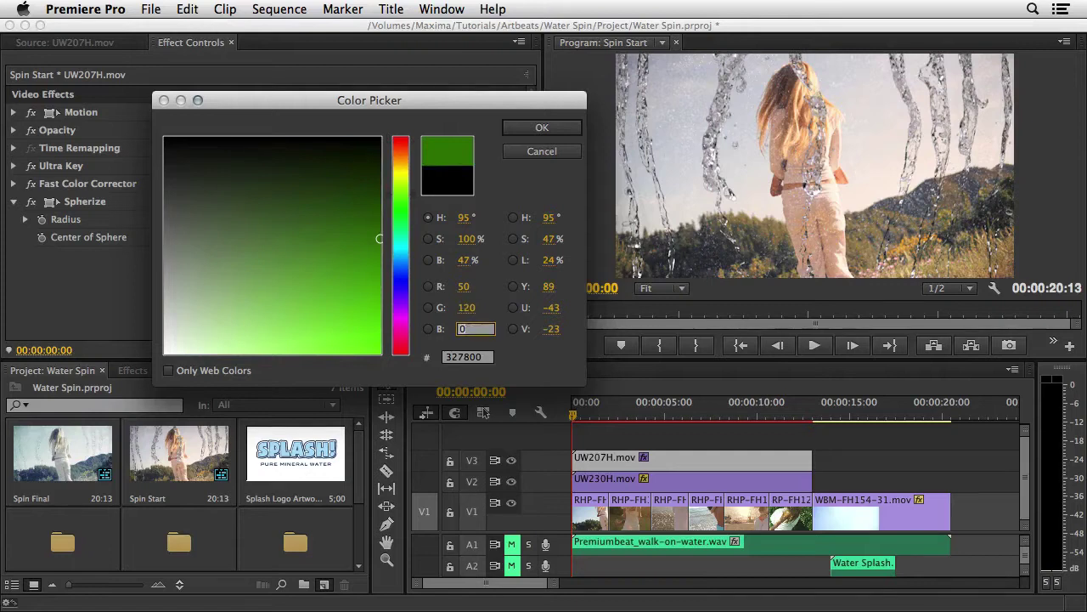
pyautogui.write('170')
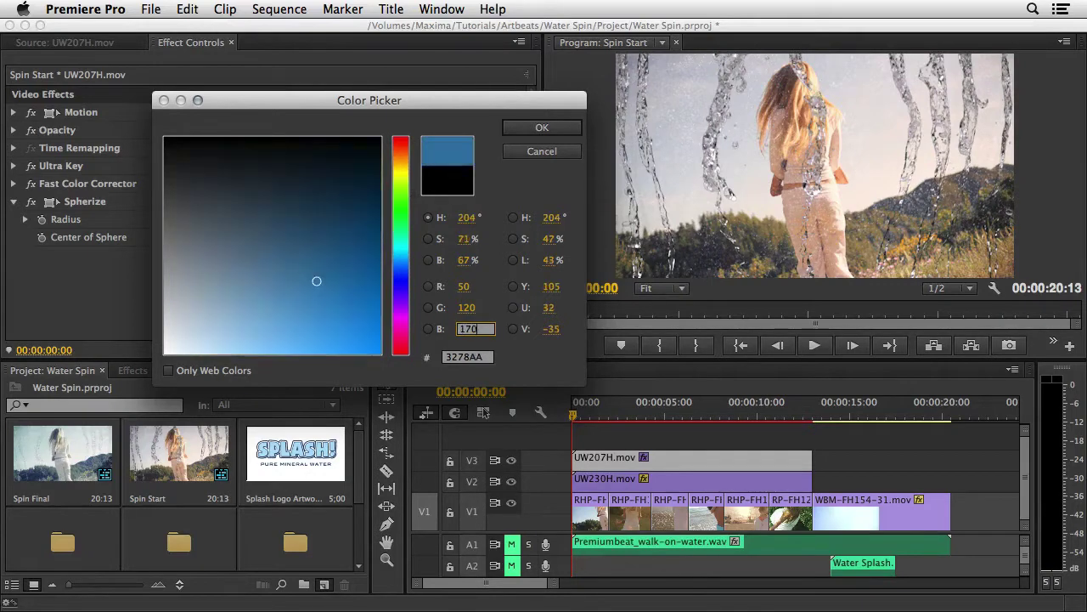
pyautogui.click(542, 127)
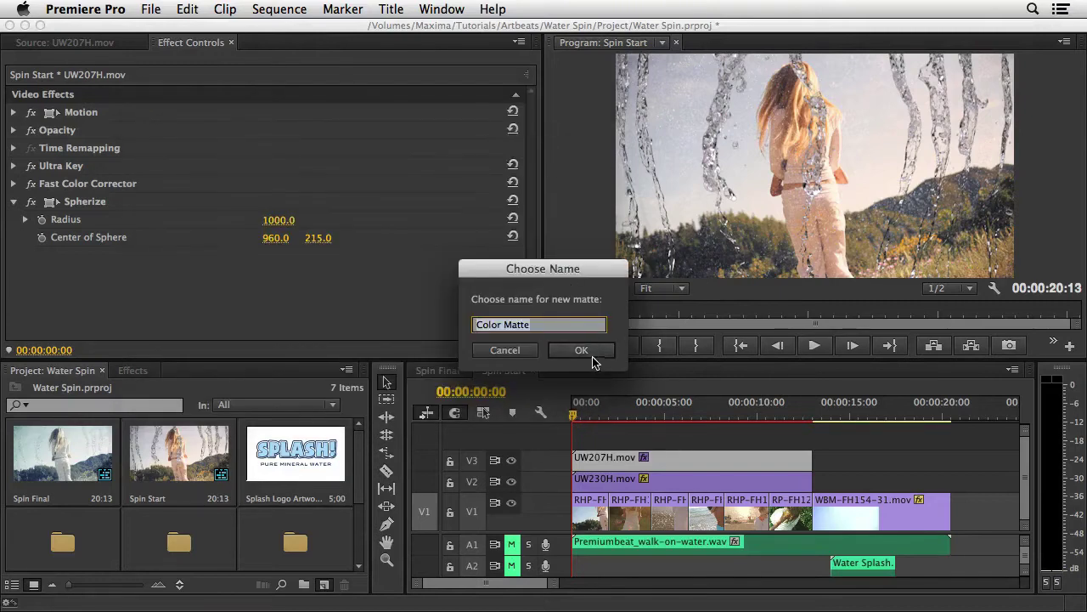
# - Keep the name 'Color Matte', place it on new track V4 at 00:00, and extend it to the sequence end
pyautogui.click(592, 355)
pyautogui.moveTo(166, 544); pyautogui.dragTo(608, 440)
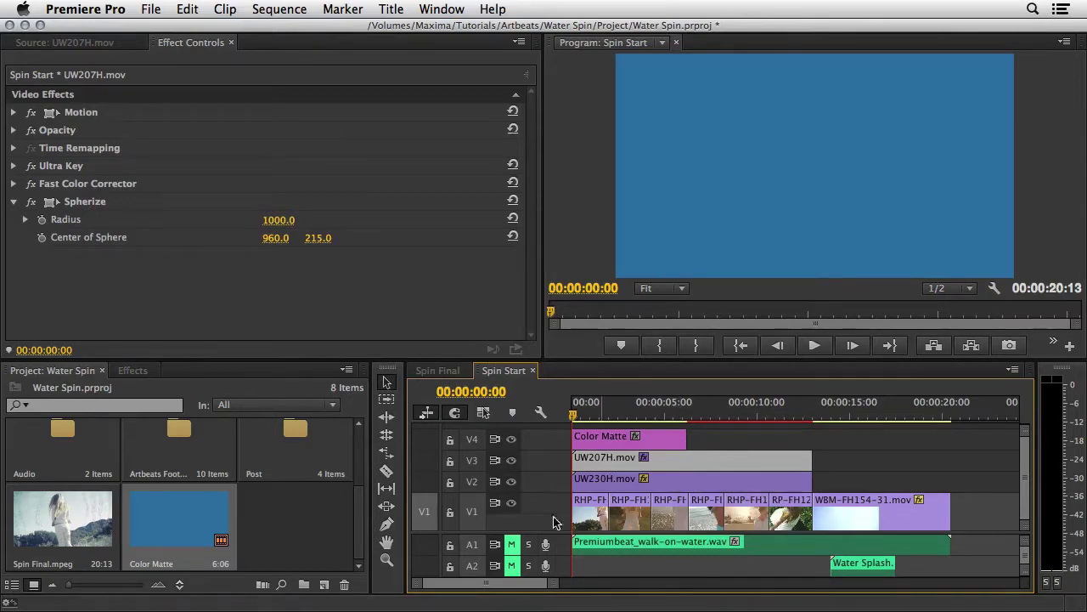
pyautogui.scroll(2, 546, 512)
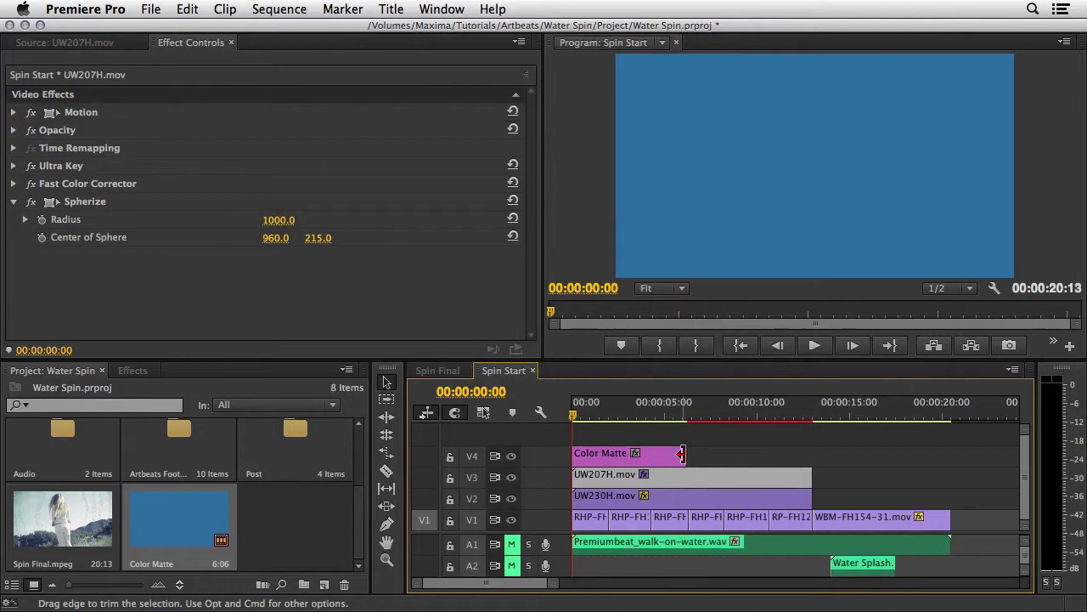
pyautogui.moveTo(682, 455); pyautogui.dragTo(943, 456)
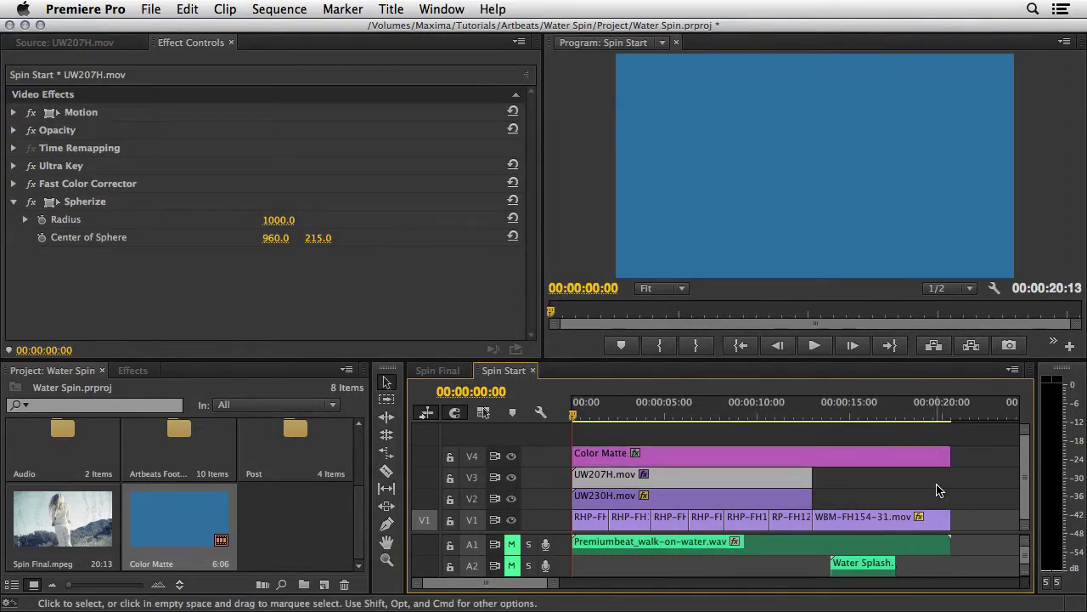
pyautogui.click(592, 458)
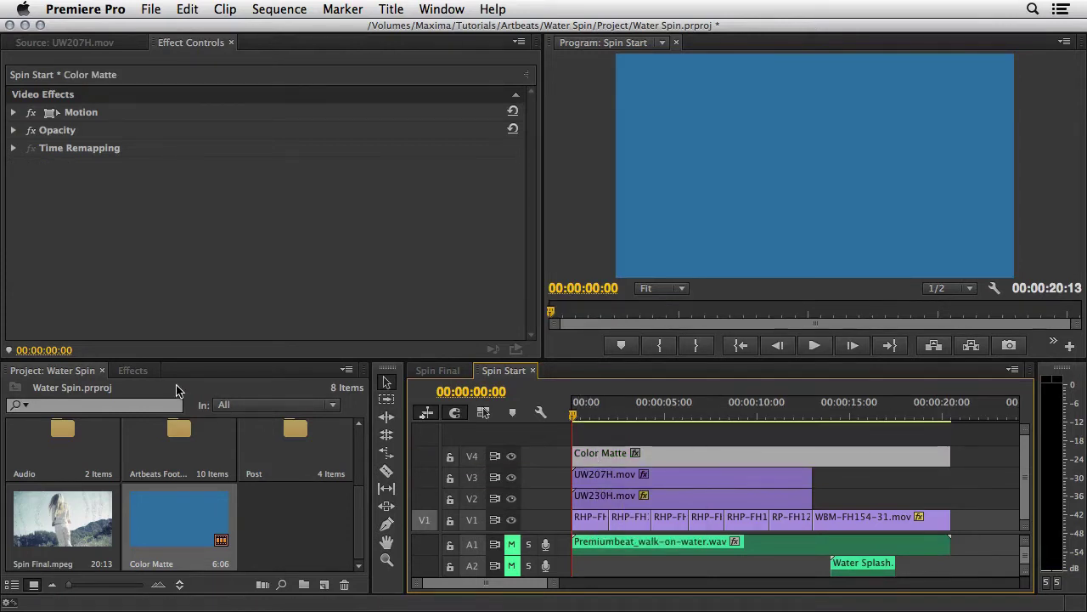
# - Set the Color Matte's Blend Mode to Color and its Opacity to 40%
pyautogui.click(13, 130)
pyautogui.click(311, 166)
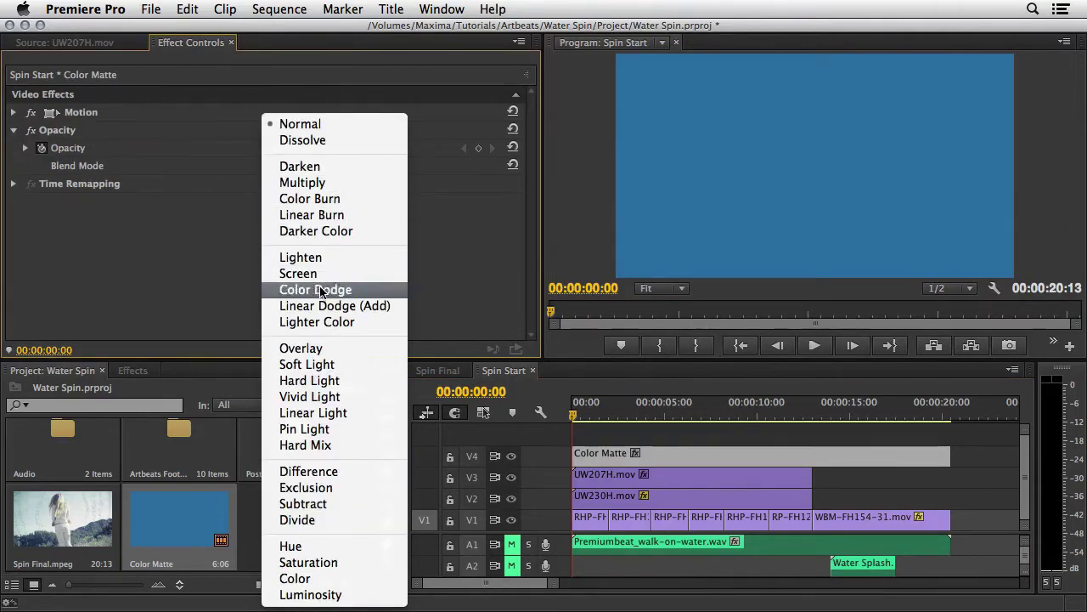
pyautogui.click(331, 579)
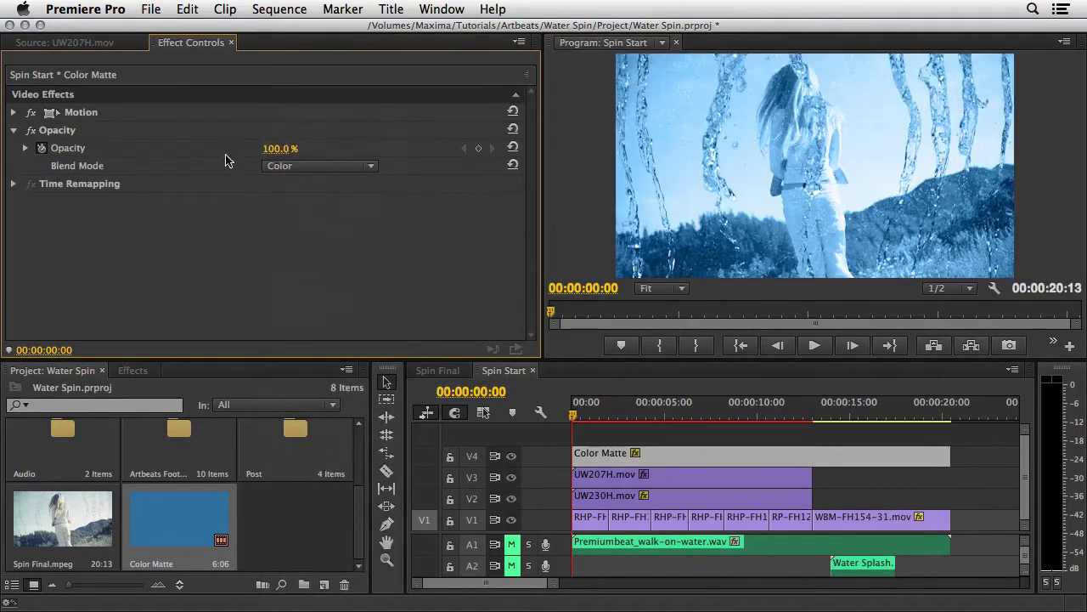
pyautogui.click(279, 149)
pyautogui.write('40')
pyautogui.press('Return')
# - Play the sequence to preview the light blue tint
pyautogui.click(816, 346)
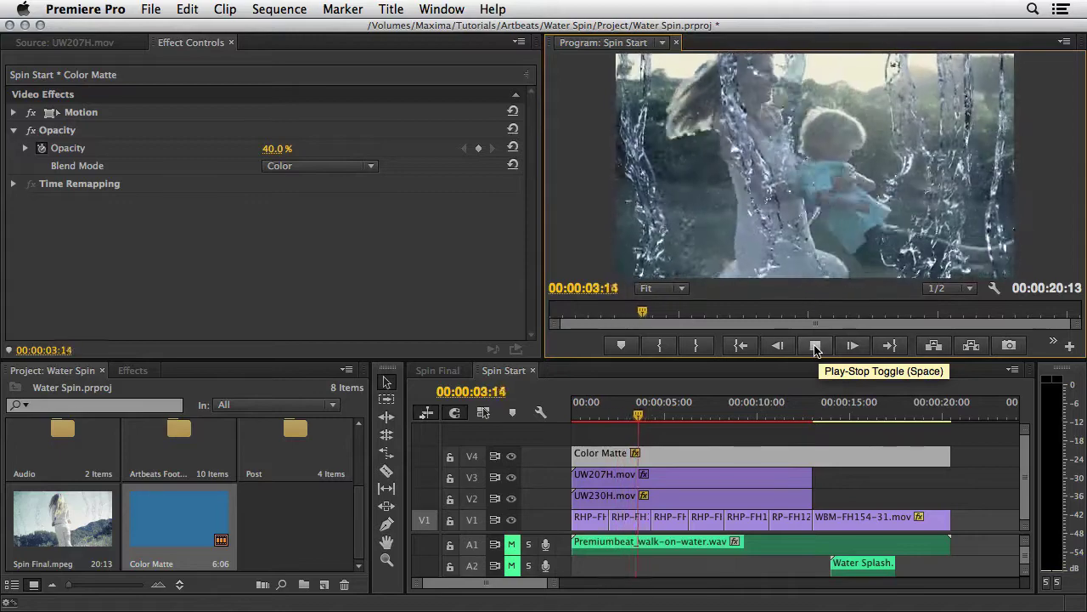
pyautogui.click(815, 348)
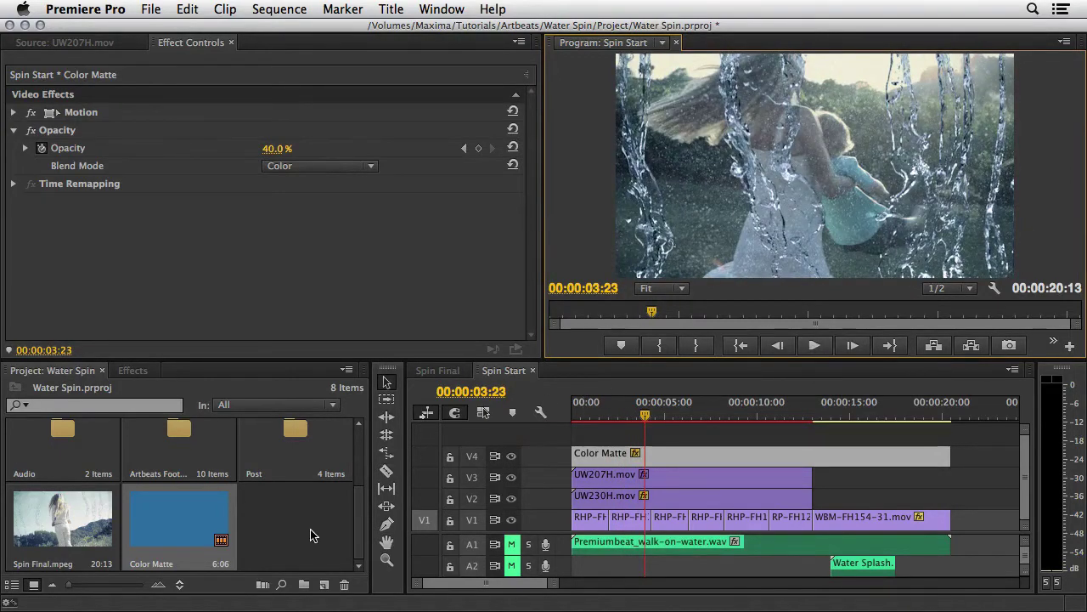
pyautogui.click(311, 534)
pyautogui.click(324, 585)
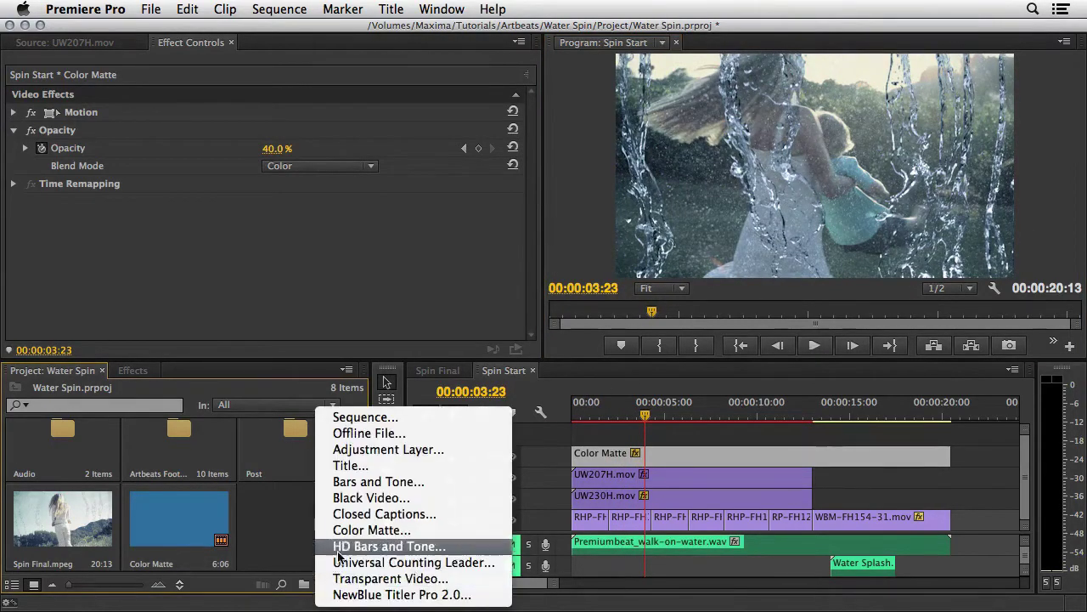
# - Create a 1920×1080 Adjustment Layer on V5 spanning to the sequence end
pyautogui.click(370, 450)
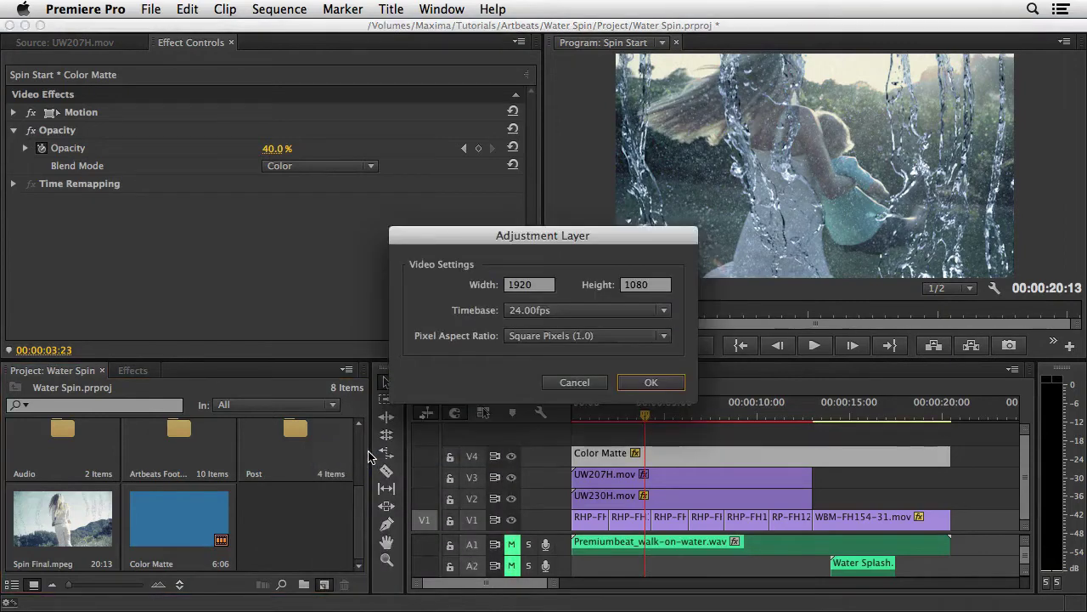
pyautogui.click(651, 382)
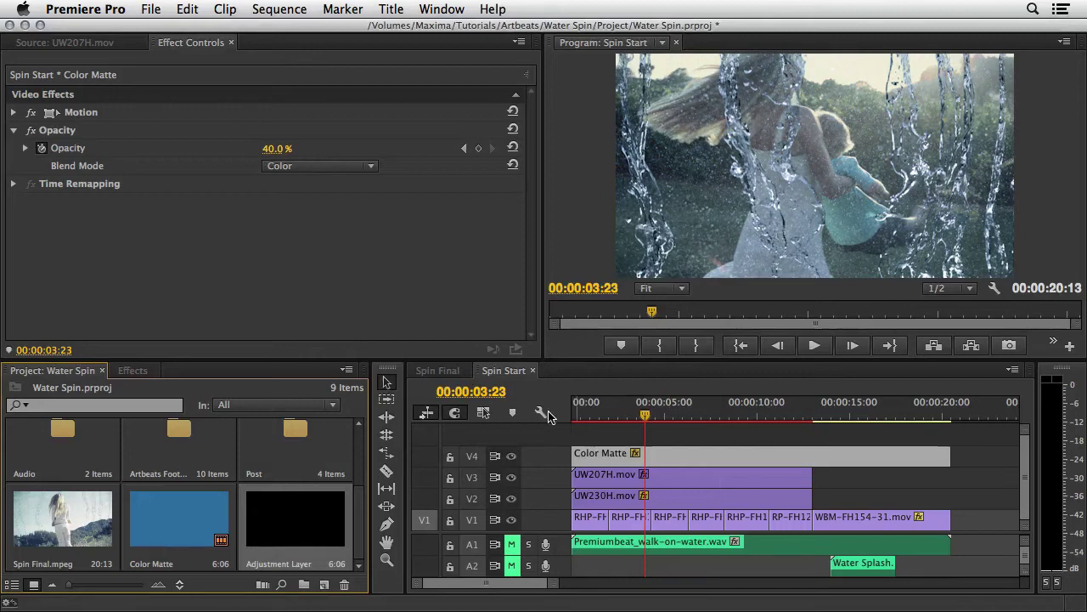
pyautogui.moveTo(295, 519); pyautogui.dragTo(531, 436)
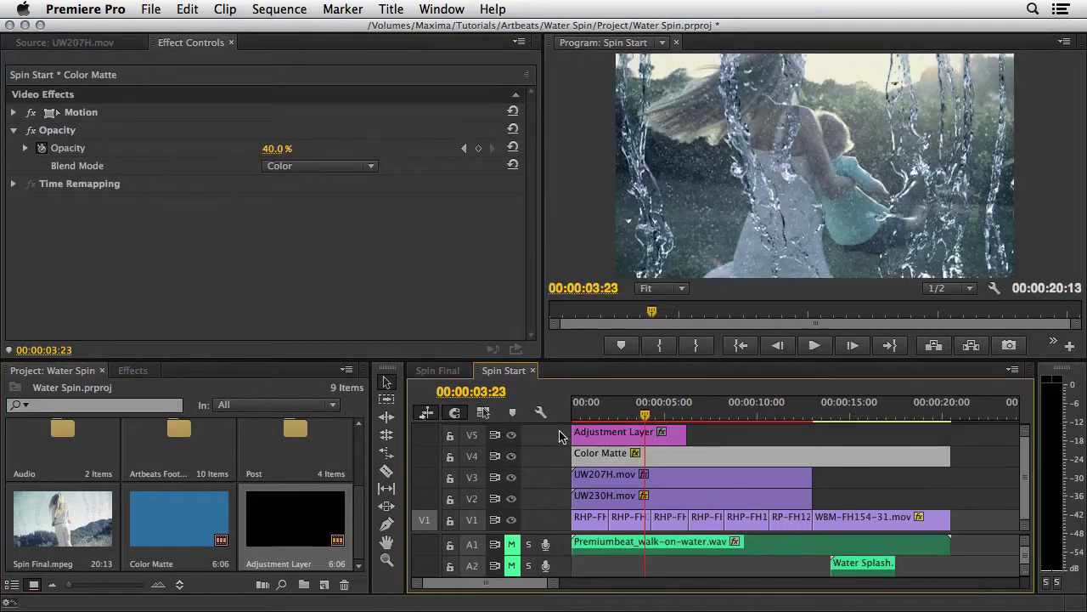
pyautogui.moveTo(679, 433); pyautogui.dragTo(942, 433)
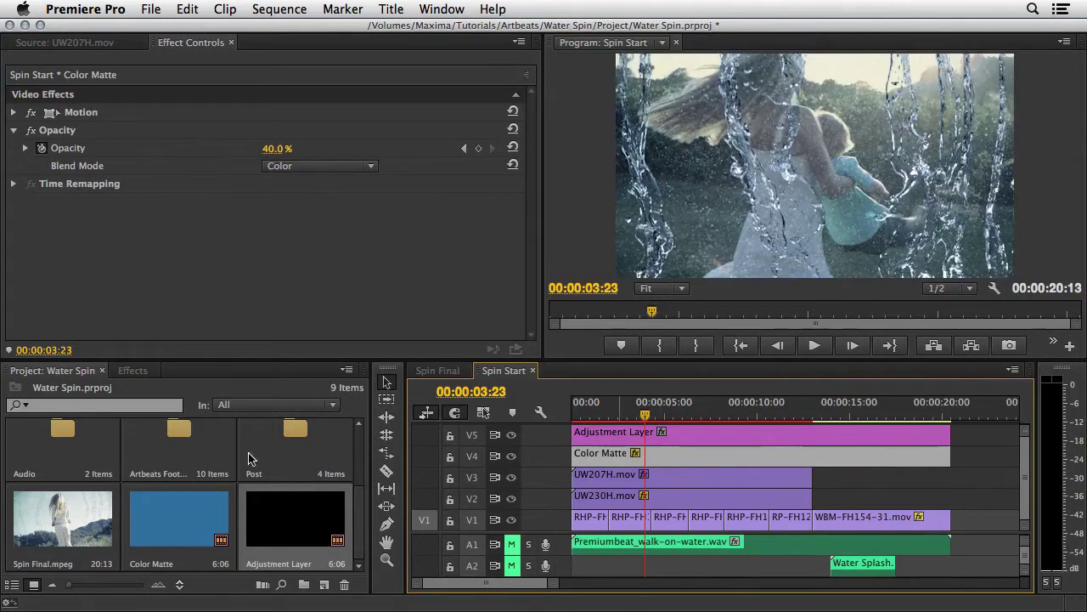
# - Search Effects for 'dreams' and apply the Lumetri Dreams look to the adjustment layer
pyautogui.click(133, 370)
pyautogui.click(5, 390)
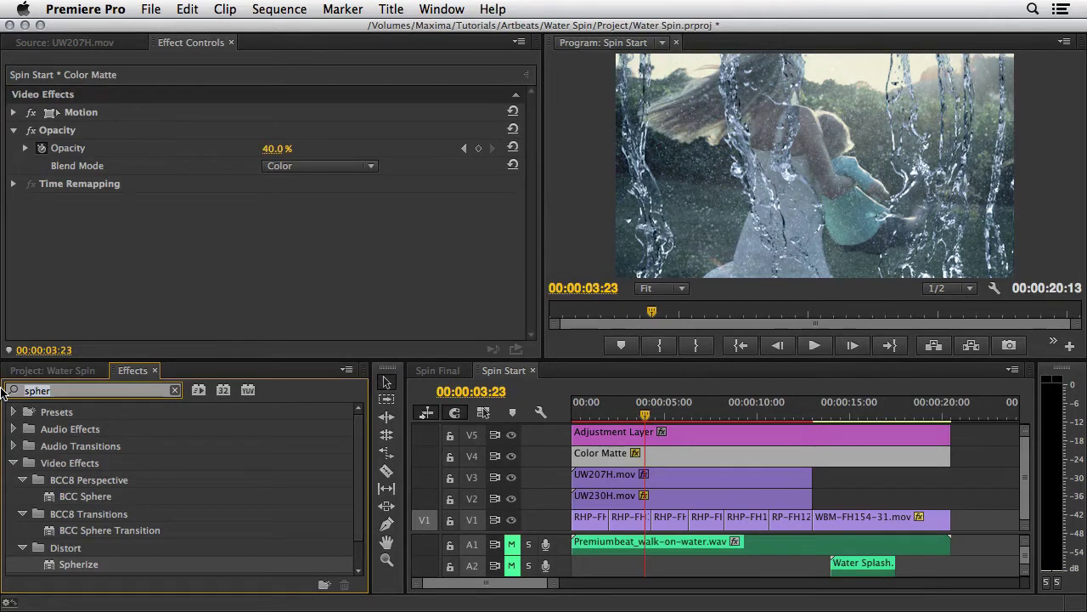
pyautogui.write('dreams')
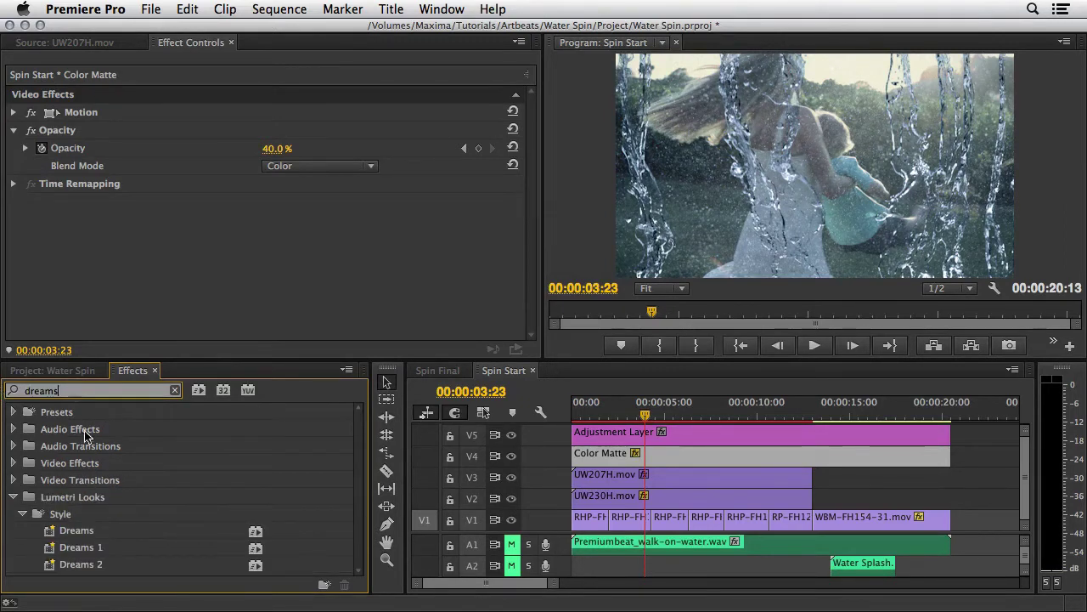
pyautogui.click(75, 532)
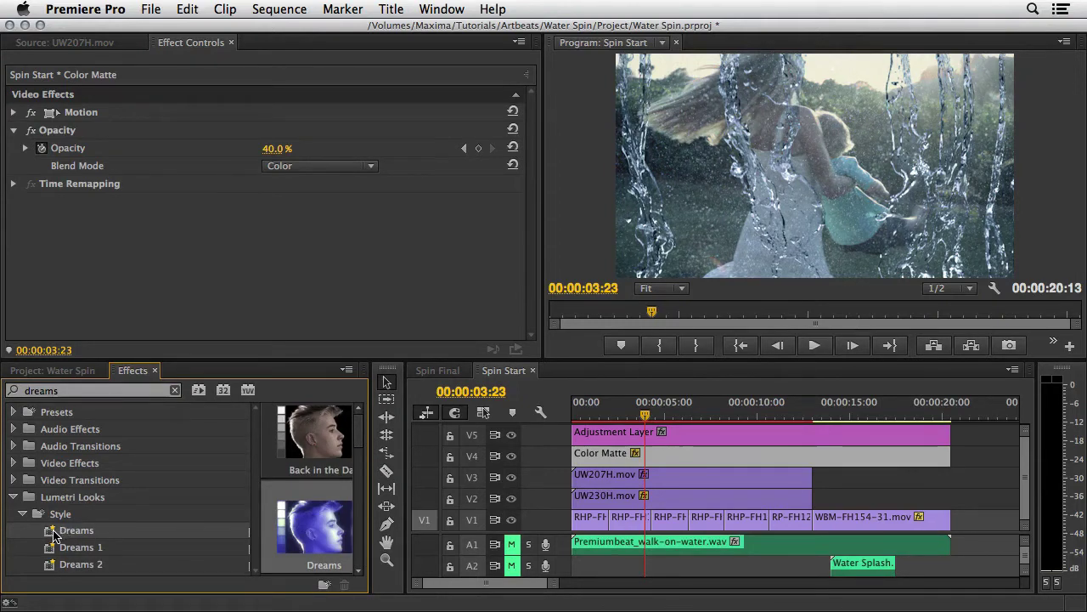
pyautogui.moveTo(51, 532); pyautogui.dragTo(586, 437)
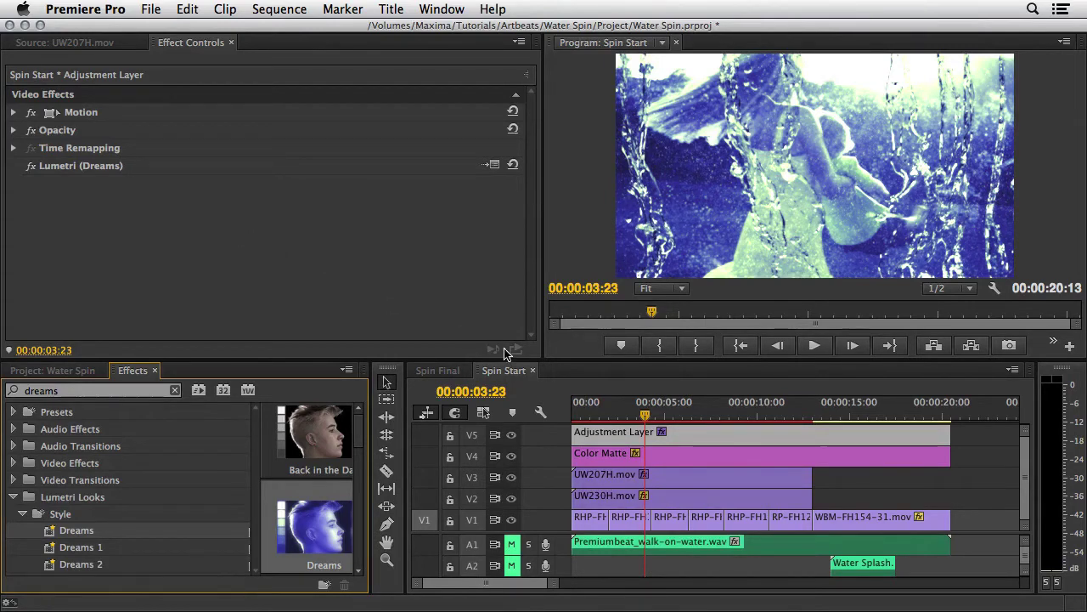
# - Scrub to 00:00:03:05 and set the adjustment layer's Blend Mode to Hue
pyautogui.click(637, 415)
pyautogui.moveTo(637, 416); pyautogui.dragTo(629, 417)
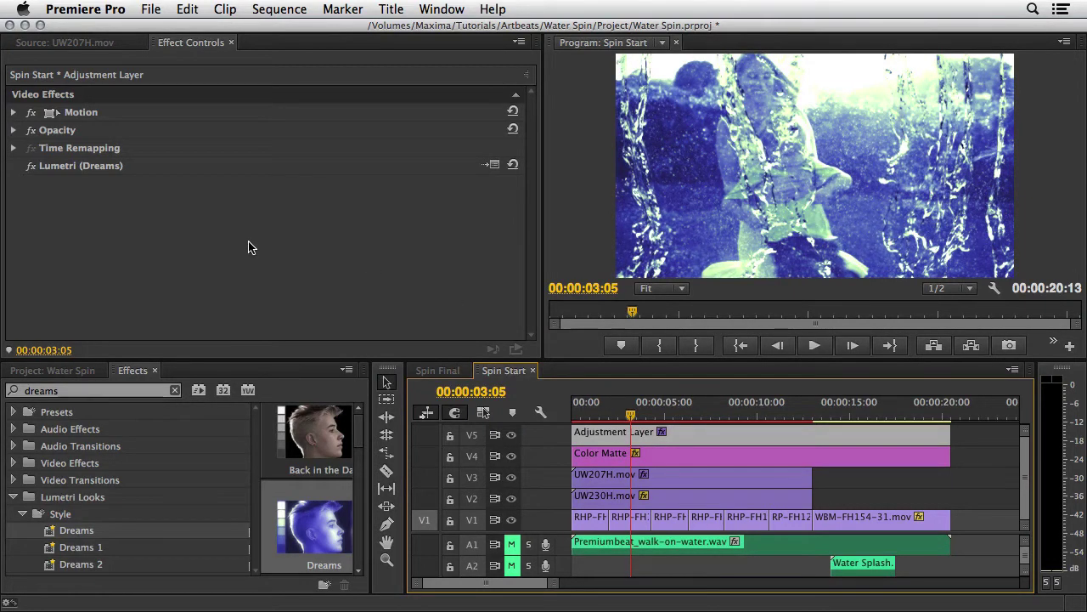
pyautogui.click(14, 132)
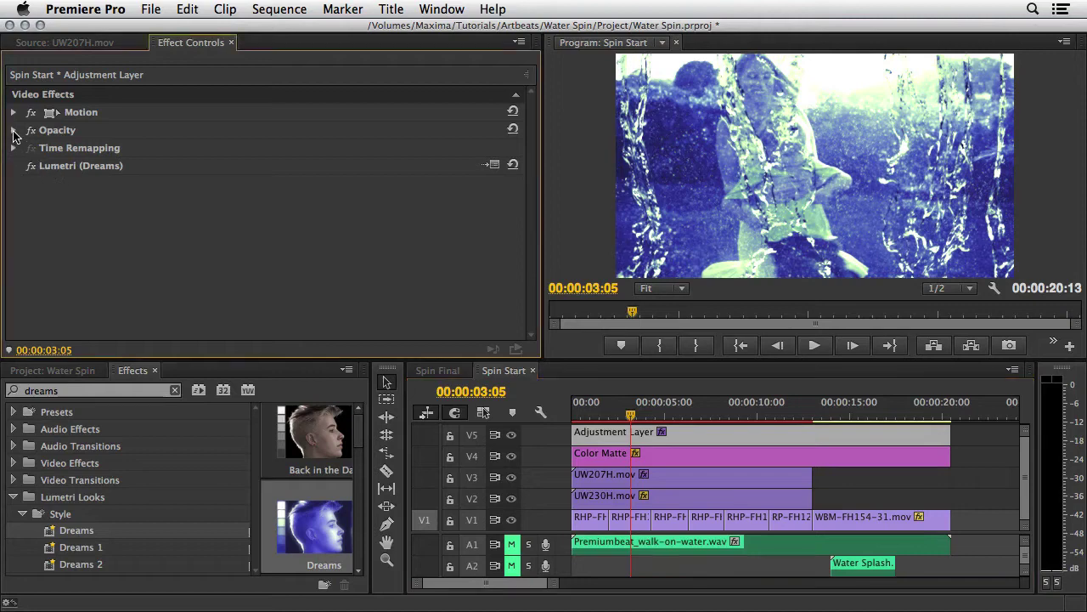
pyautogui.click(316, 168)
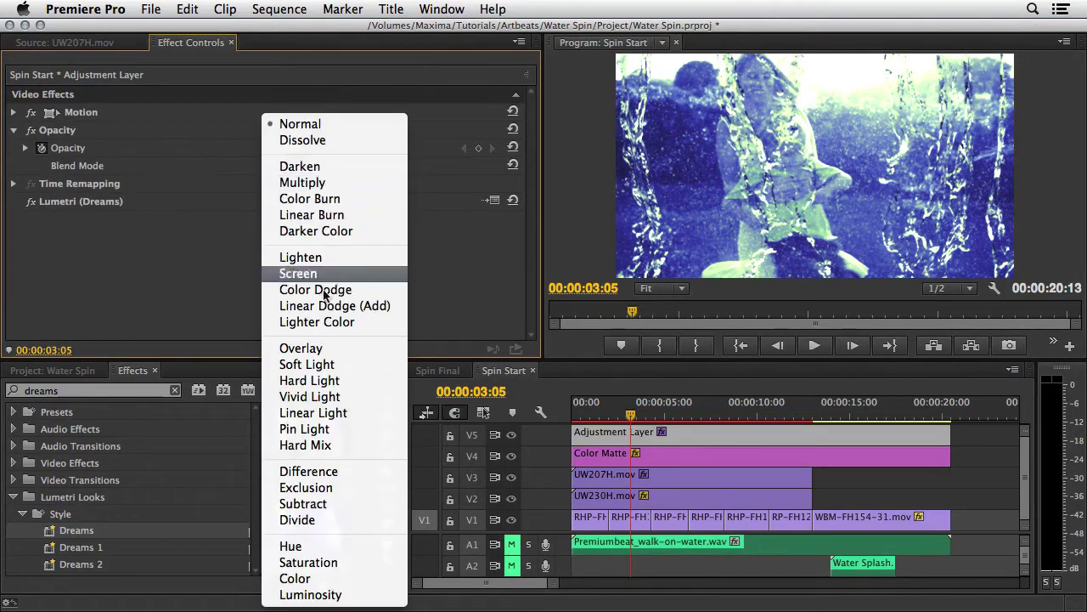
pyautogui.click(323, 547)
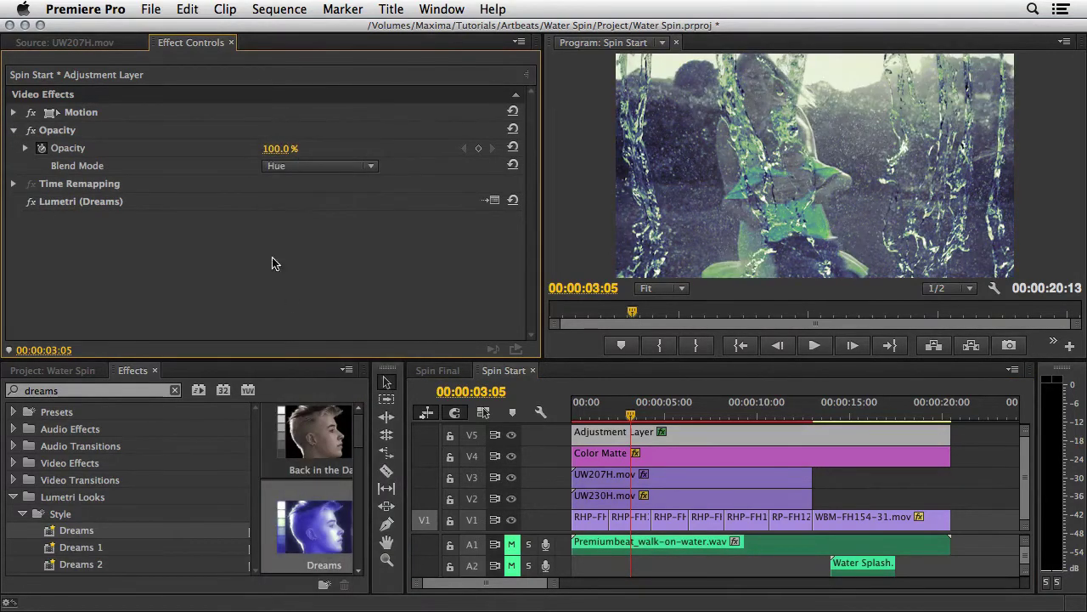
# - Set the adjustment layer's Opacity to 30% and delete its opacity keyframes
pyautogui.click(282, 149)
pyautogui.write('30')
pyautogui.press('Return')
pyautogui.click(39, 149)
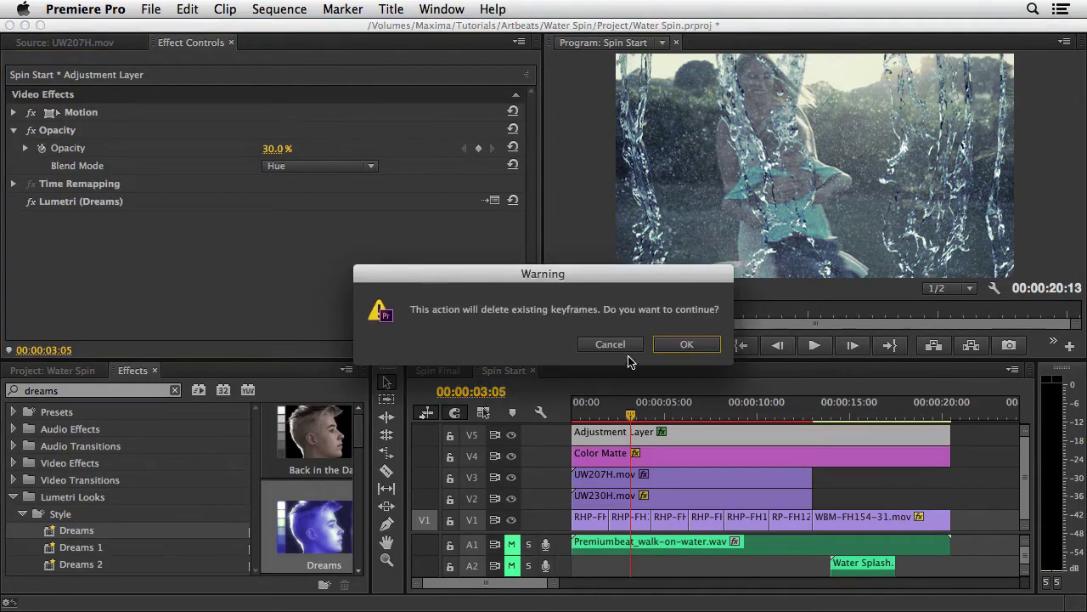
pyautogui.click(674, 344)
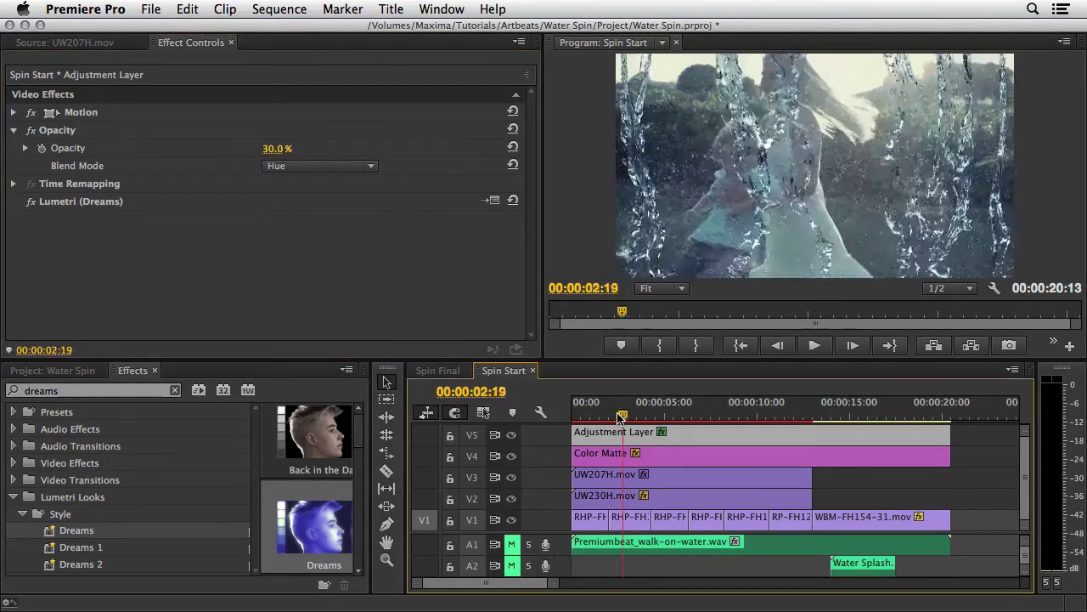
pyautogui.moveTo(620, 417); pyautogui.dragTo(556, 416)
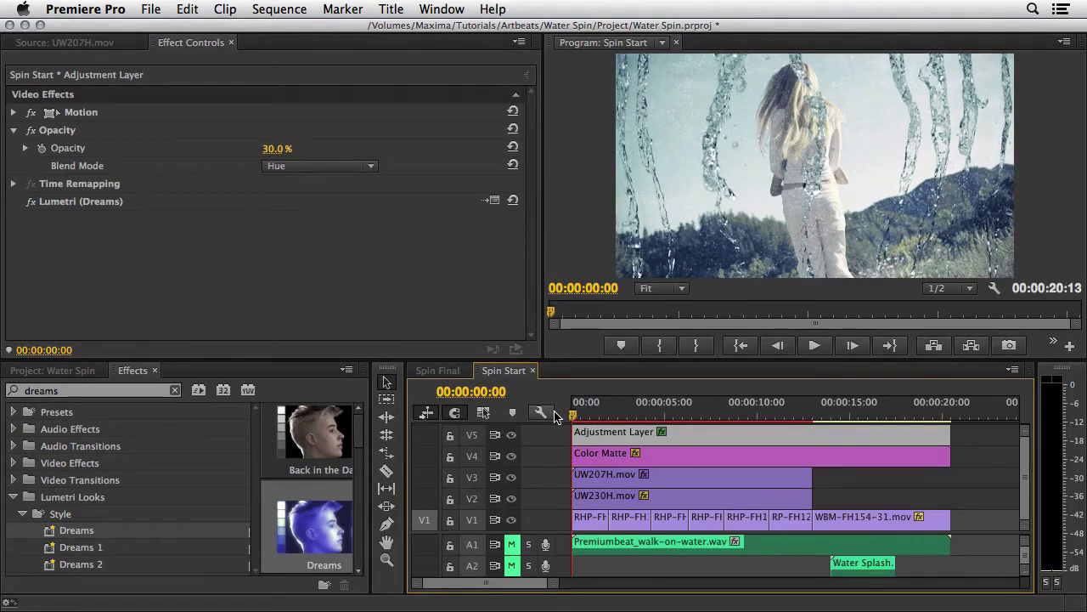
# - Render Spin Start previews, unmute the A1 music and A2 splash tracks, and set playback to Full resolution
pyautogui.press('Return')
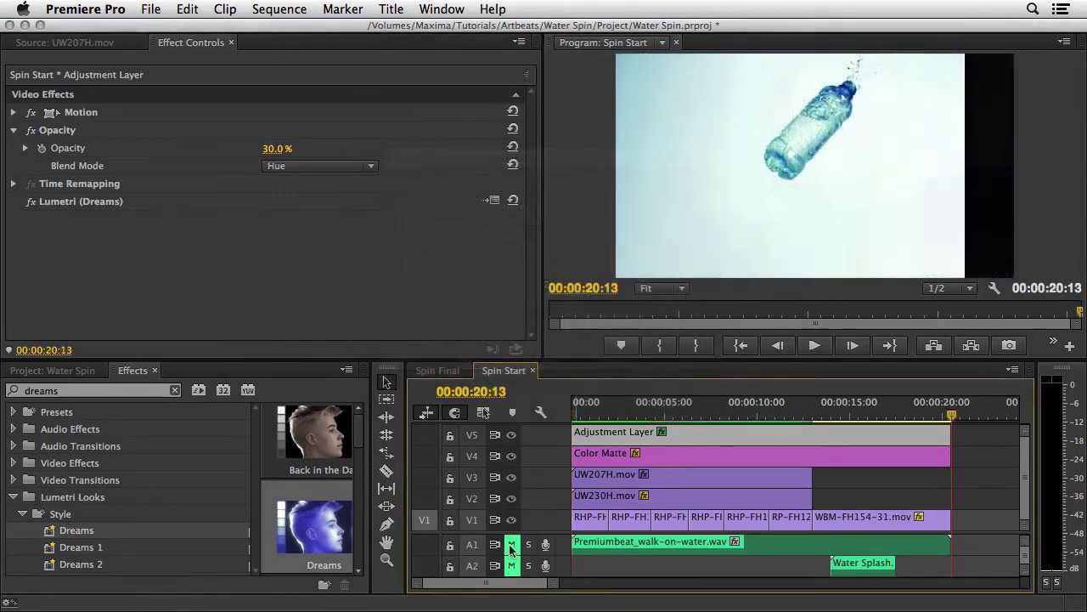
pyautogui.click(512, 544)
pyautogui.click(511, 565)
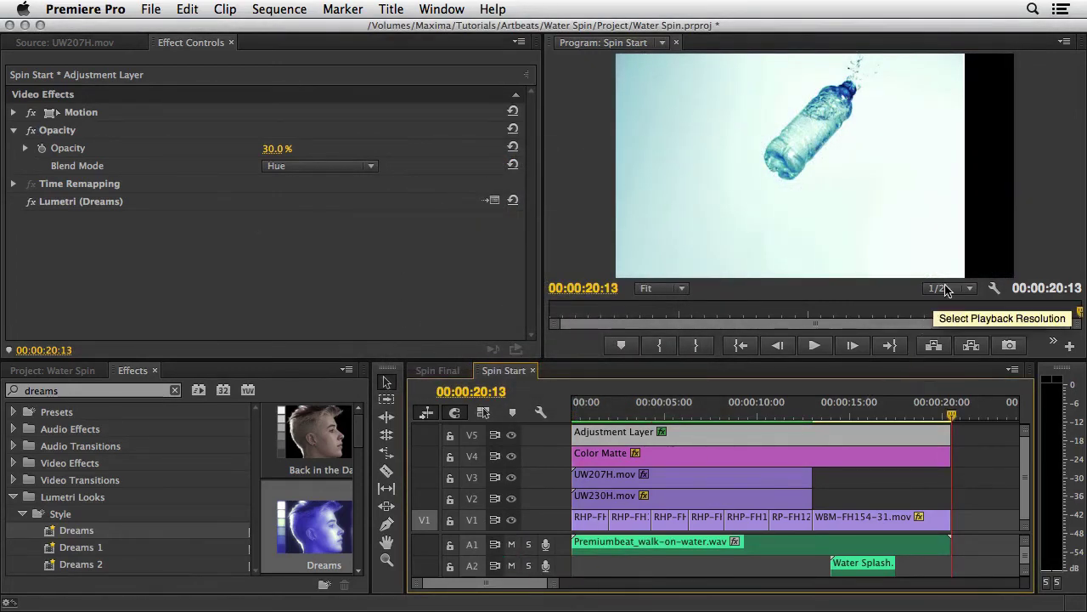
pyautogui.click(948, 289)
pyautogui.click(945, 302)
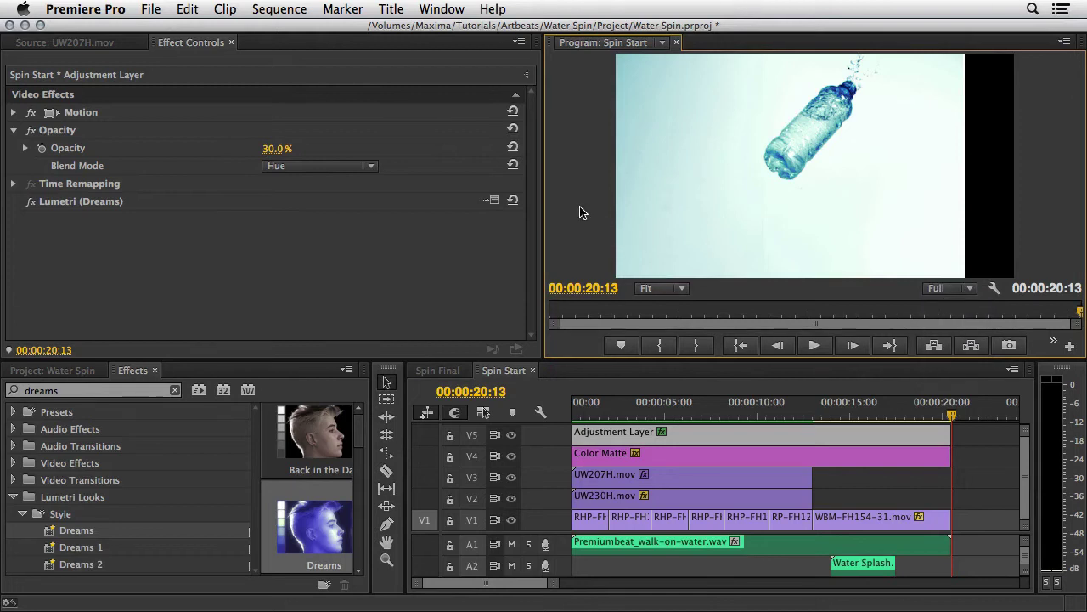